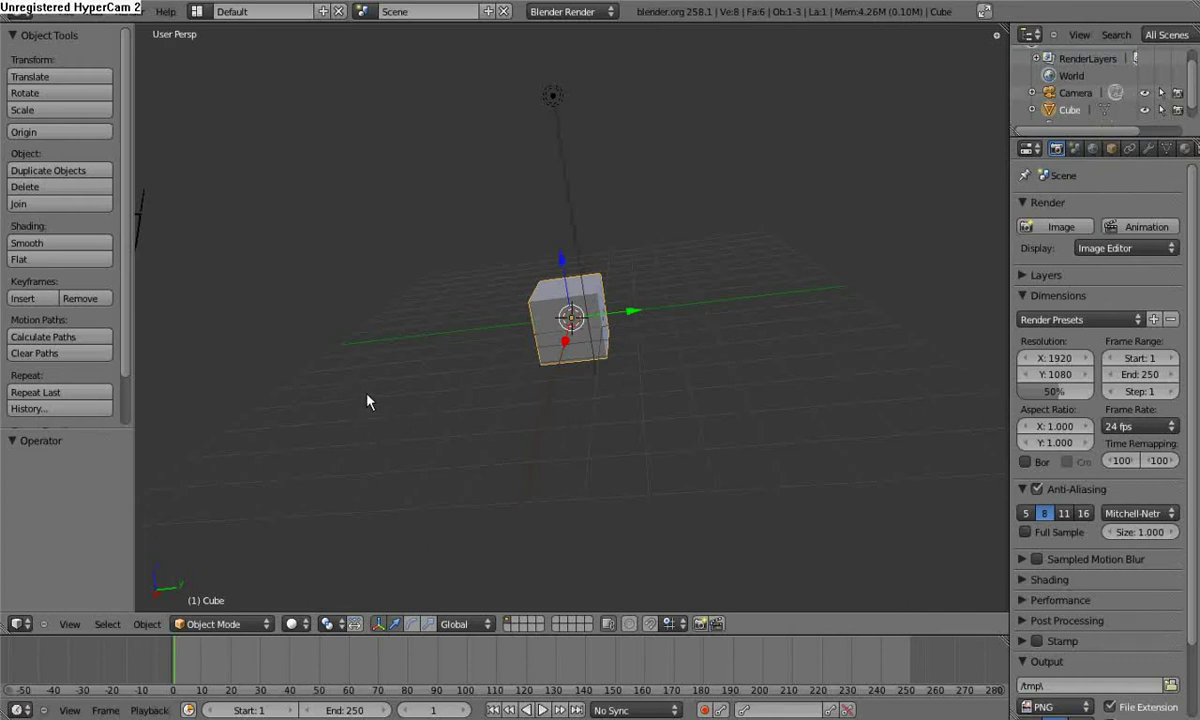
Give the cube Fluid physics of type Domain, with default resolution 65 and preview 45
mouse_move(493, 407)
middle_down()
mouse_move(552, 420)
mouse_move(584, 460)
mouse_move(657, 435)
mouse_move(761, 372)
mouse_move(825, 375)
mouse_move(833, 418)
mouse_move(572, 481)
middle_up()
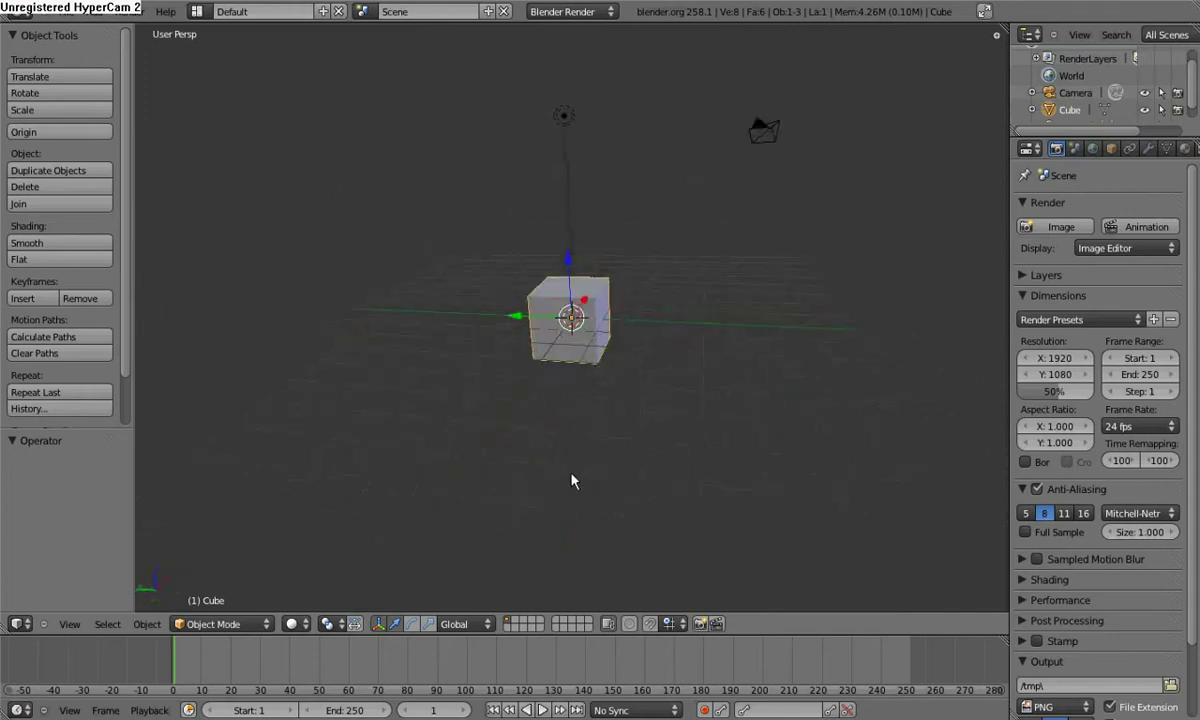
middle_drag(547, 429, 554, 429)
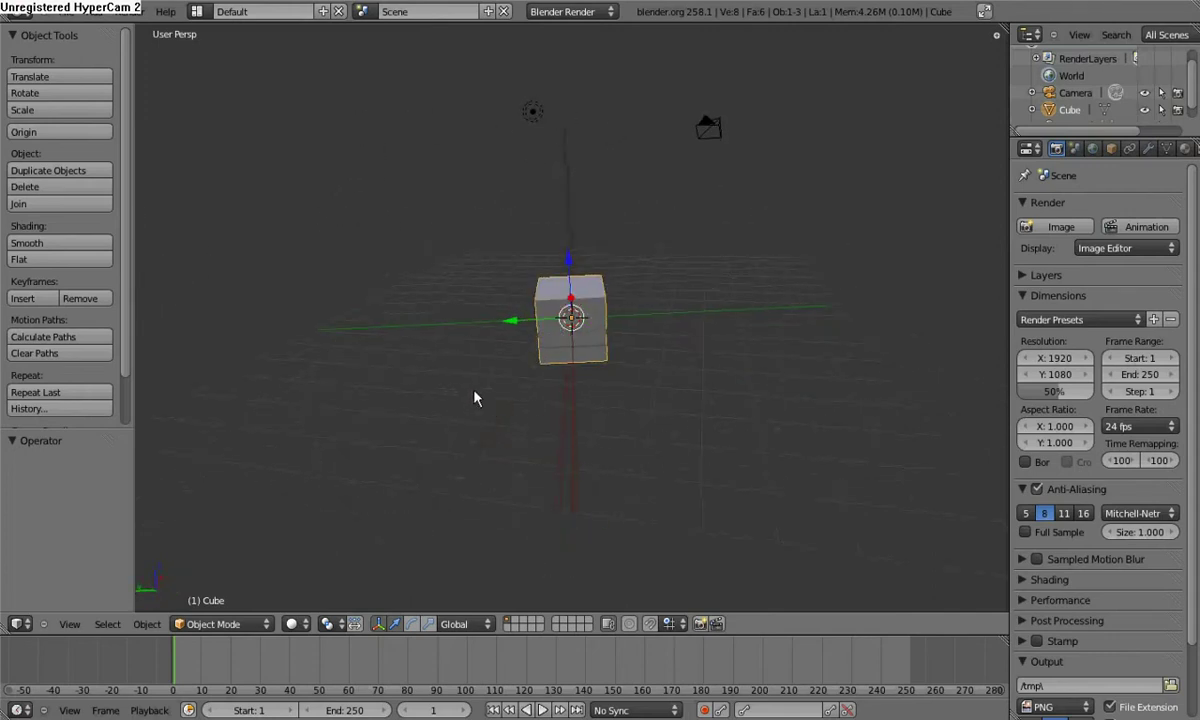
middle_drag(477, 396, 482, 405)
mouse_move(739, 396)
middle_down()
mouse_move(739, 423)
mouse_move(516, 426)
middle_up()
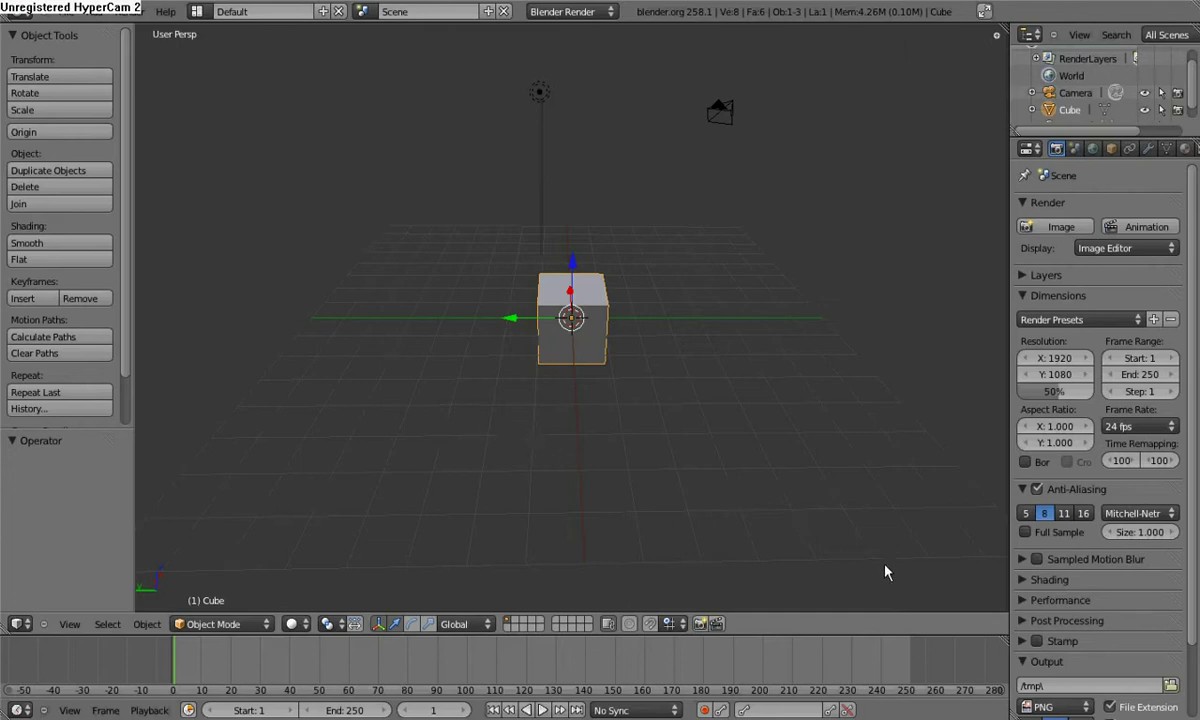
scroll(605, 445, up, 3)
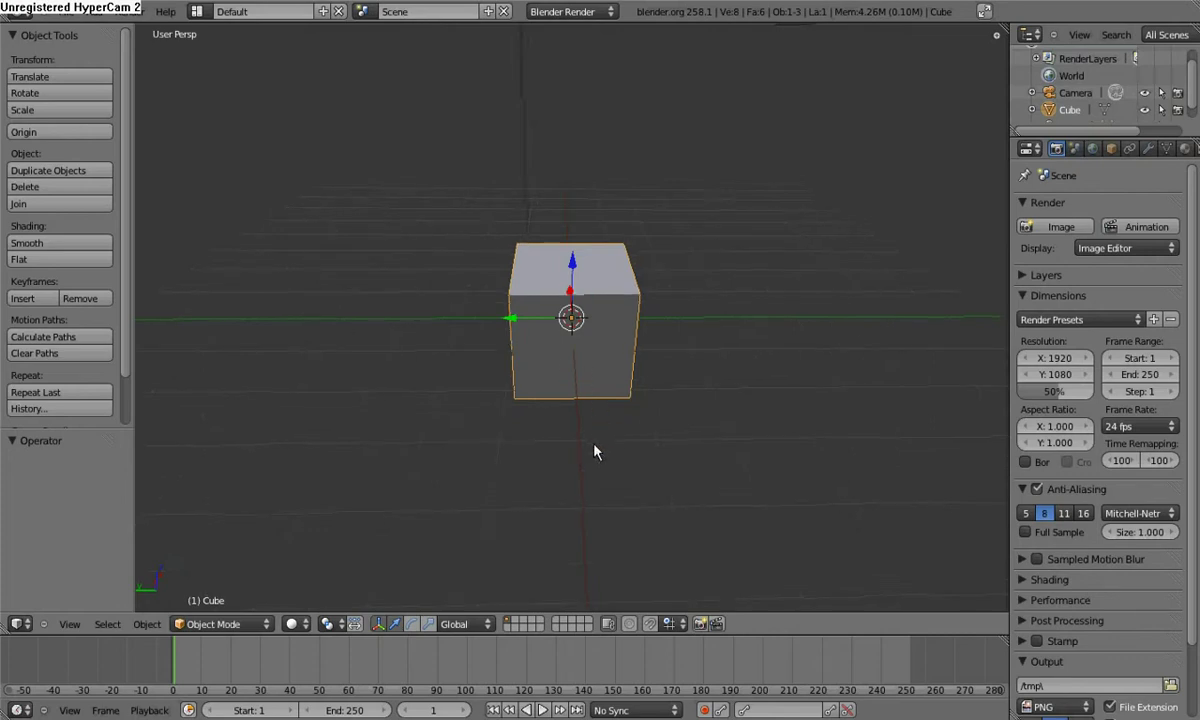
mouse_move(595, 450)
middle_down()
mouse_move(589, 407)
mouse_move(453, 414)
mouse_move(633, 411)
middle_up()
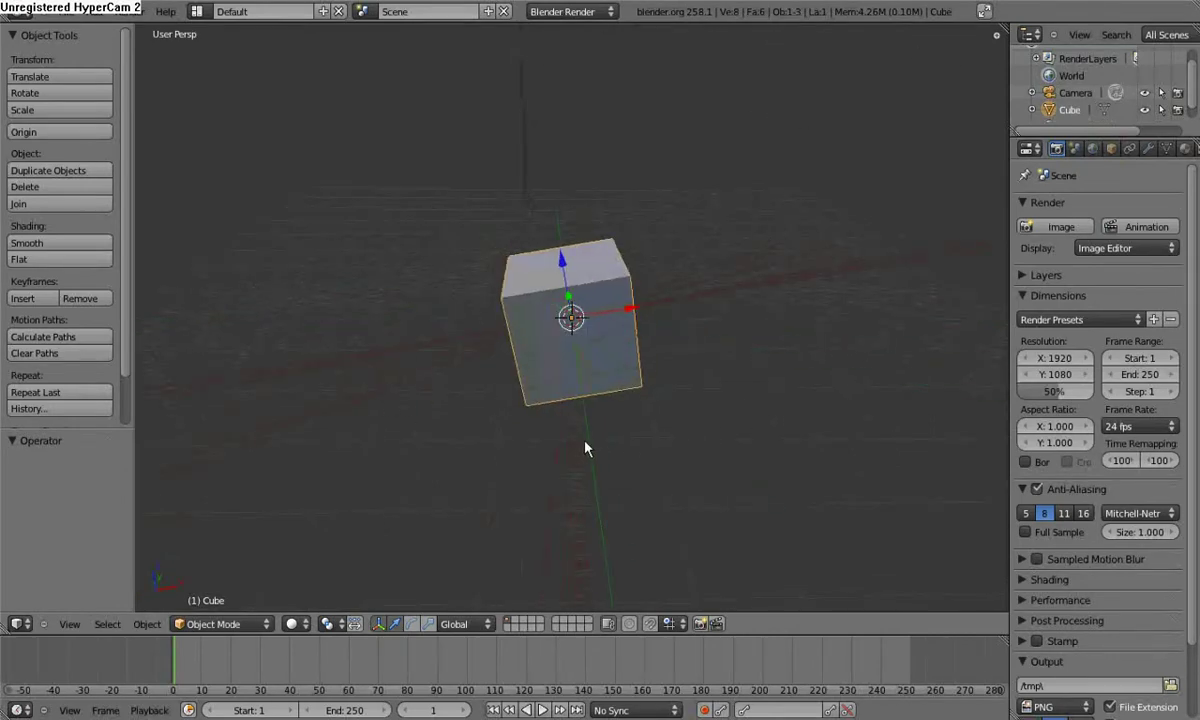
middle_drag(370, 447, 383, 403)
middle_drag(673, 455, 691, 458)
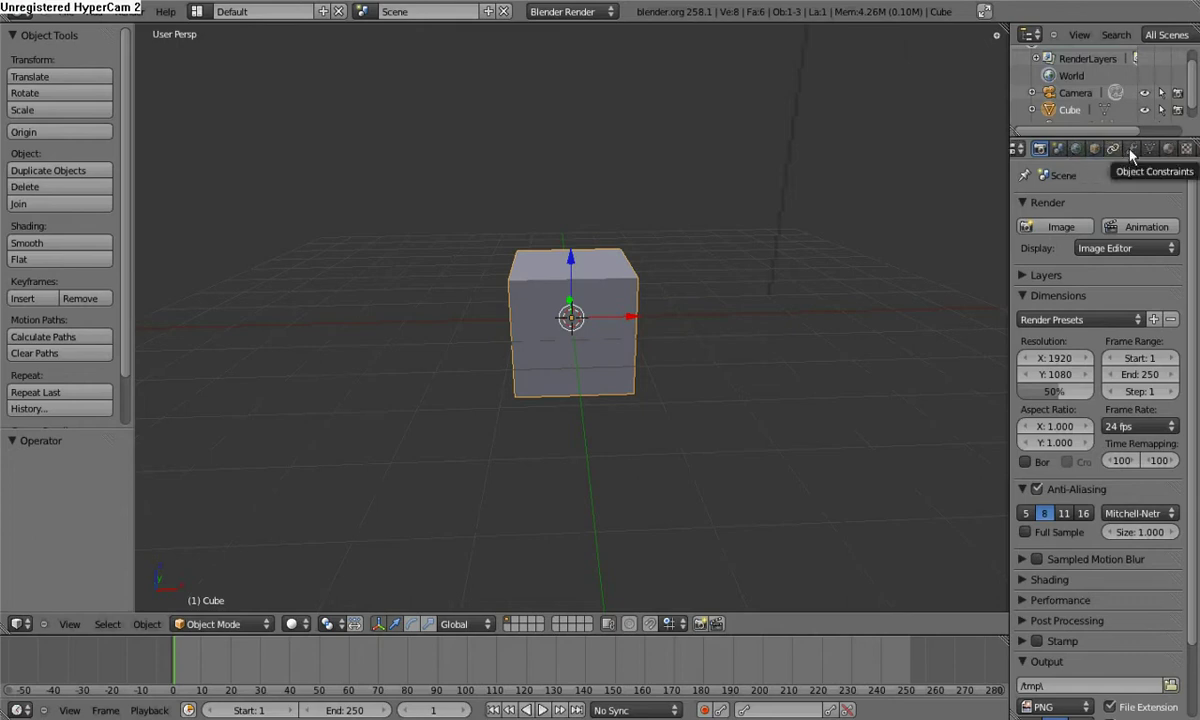
scroll(1183, 150, down, 3)
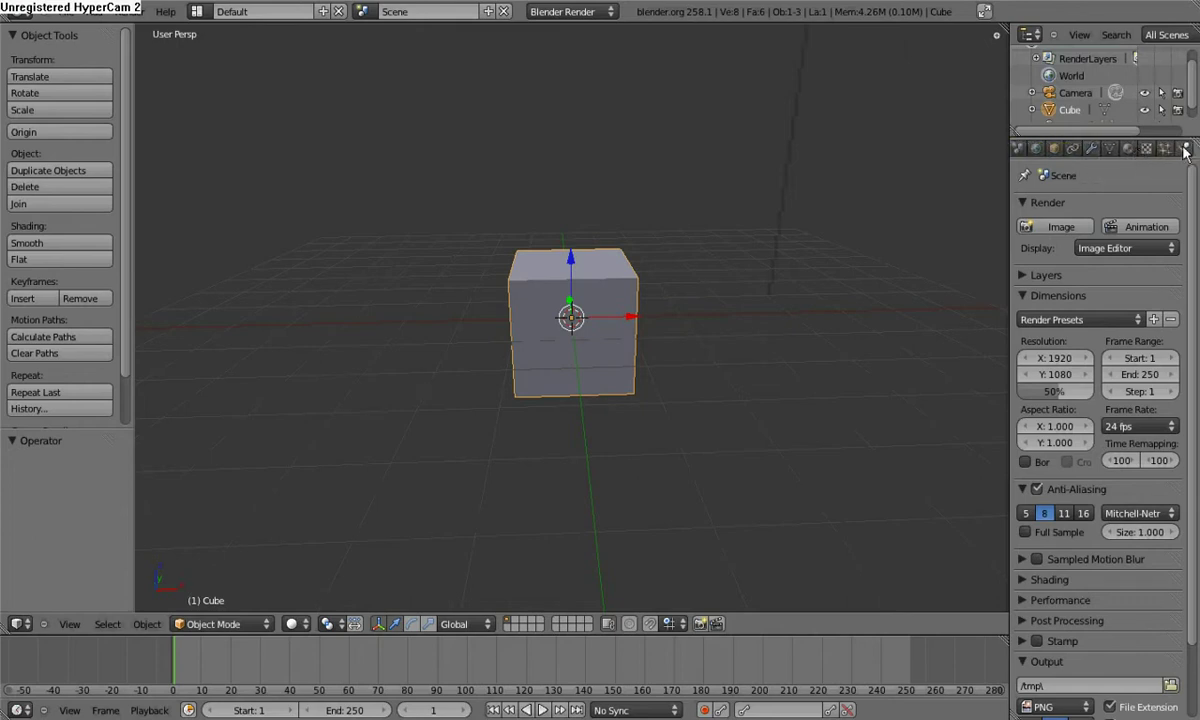
click(1185, 150)
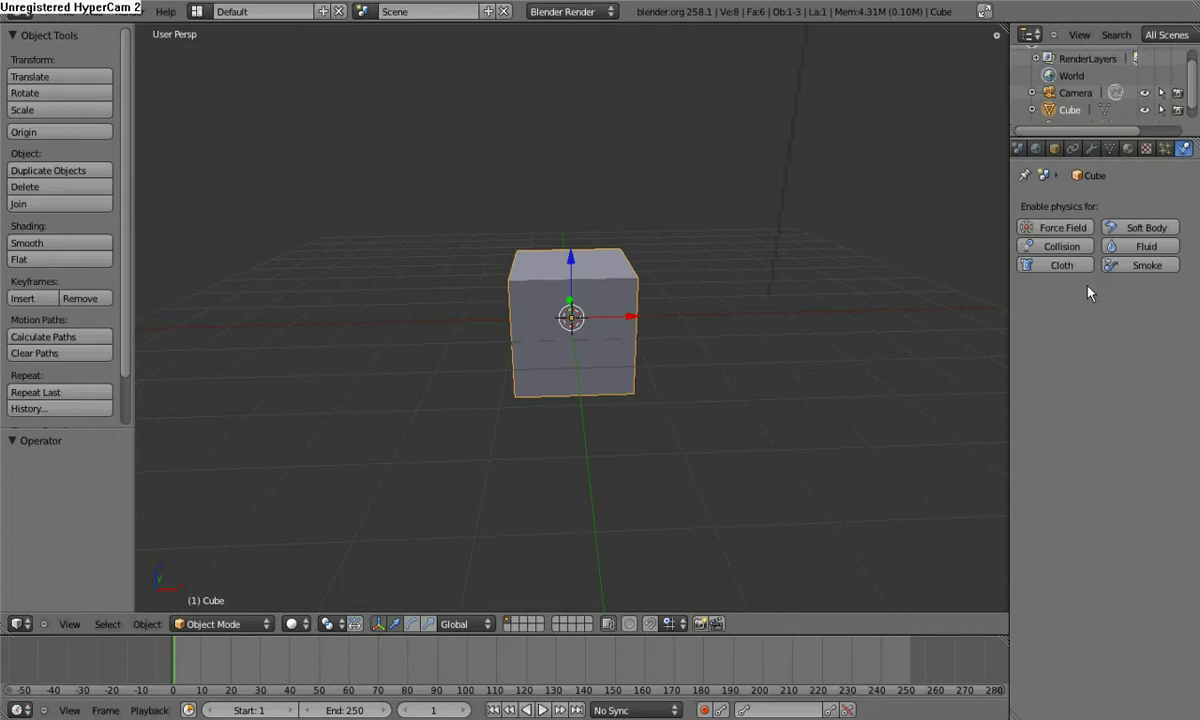
click(1137, 250)
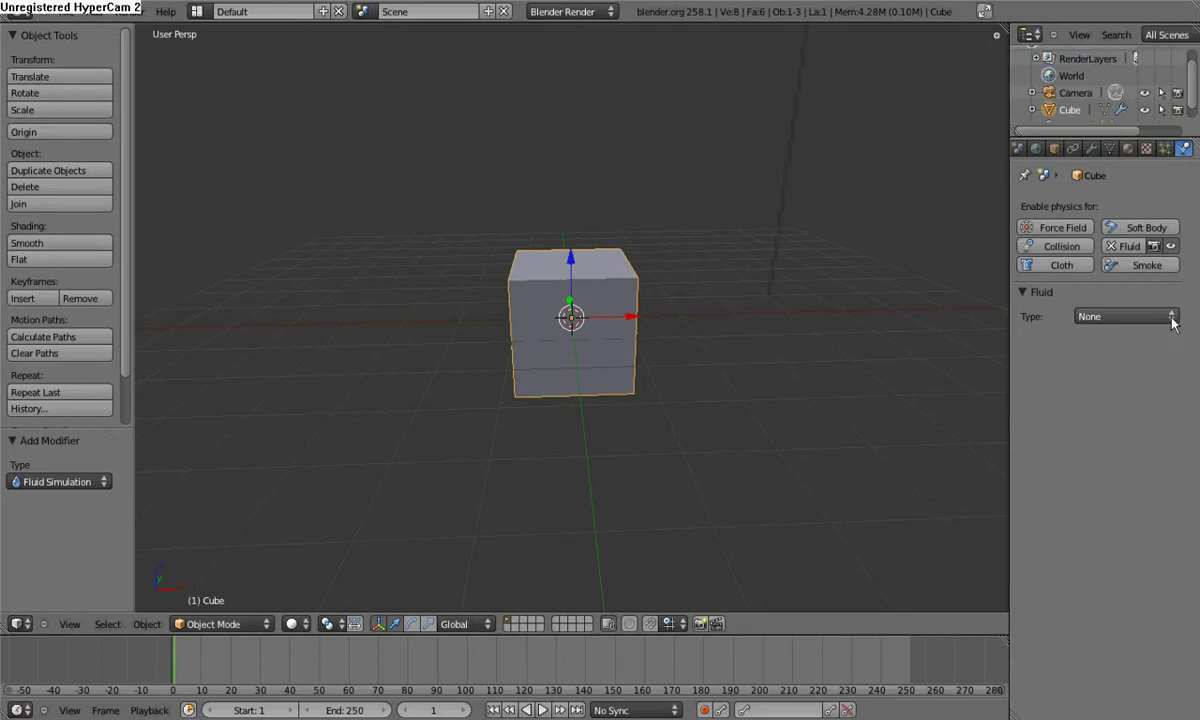
click(1158, 318)
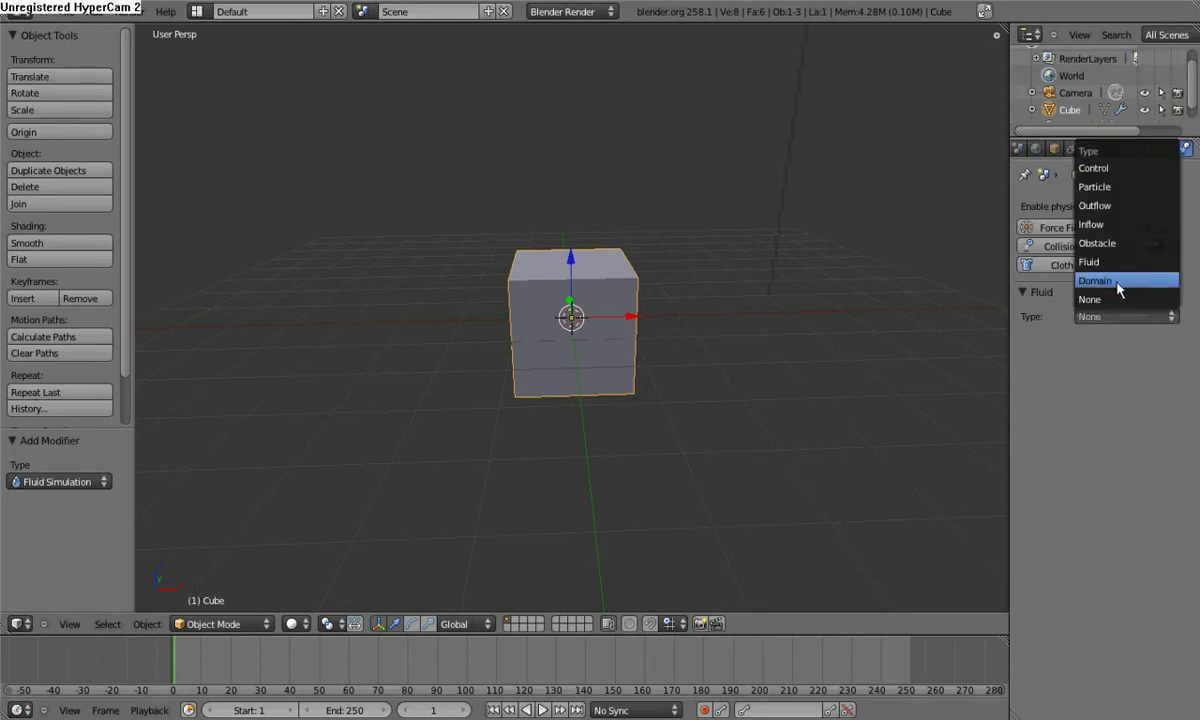
click(1120, 282)
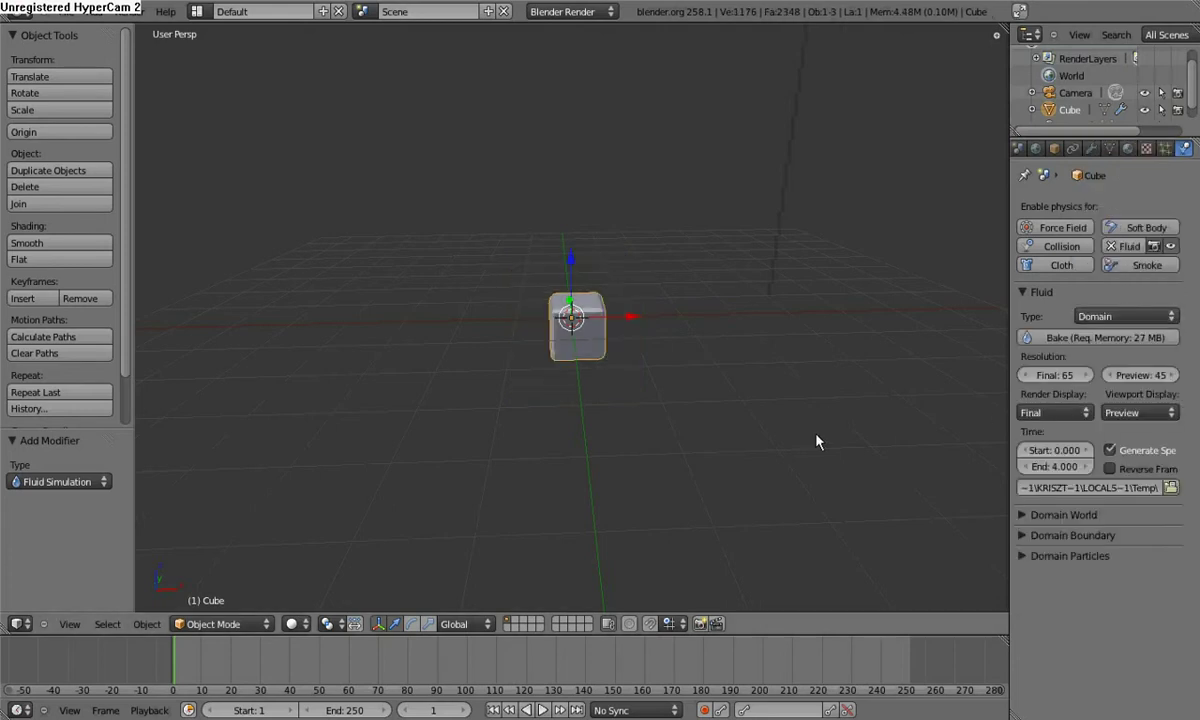
Place the 3D cursor beside the cube and set the domain's final and preview resolution to 30
click(630, 398)
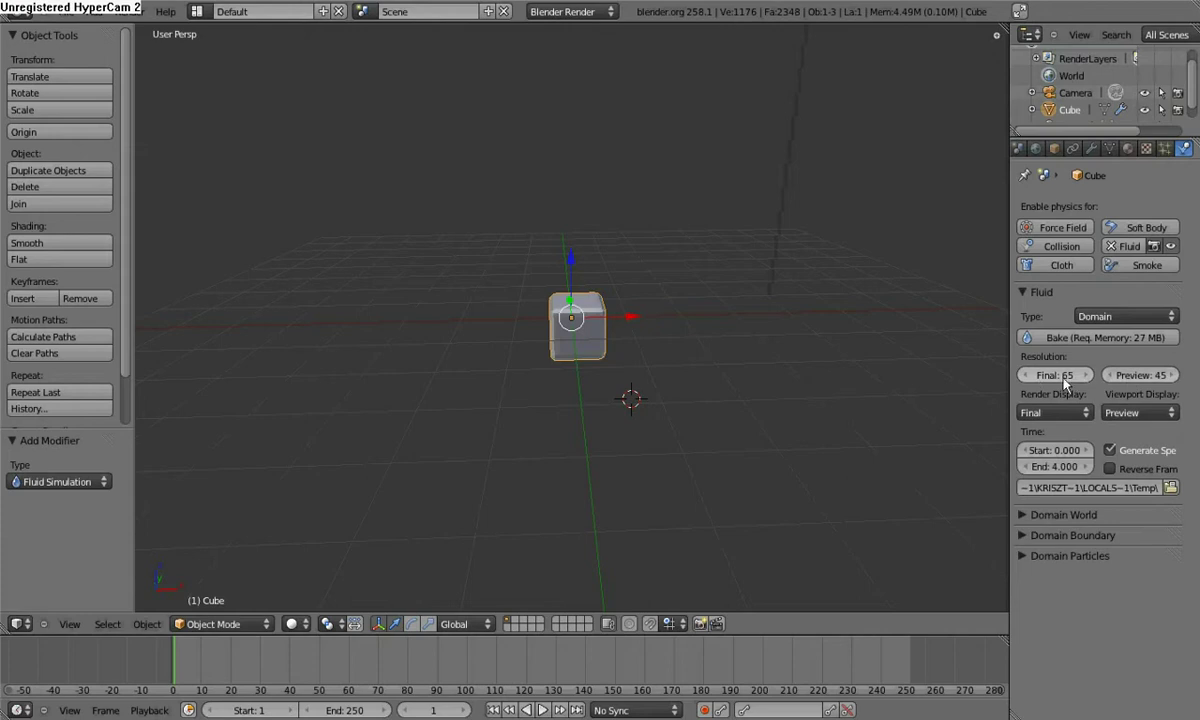
click(1038, 378)
key(BackSpace)
key(BackSpace)
text(0)
key(Return)
click(1158, 378)
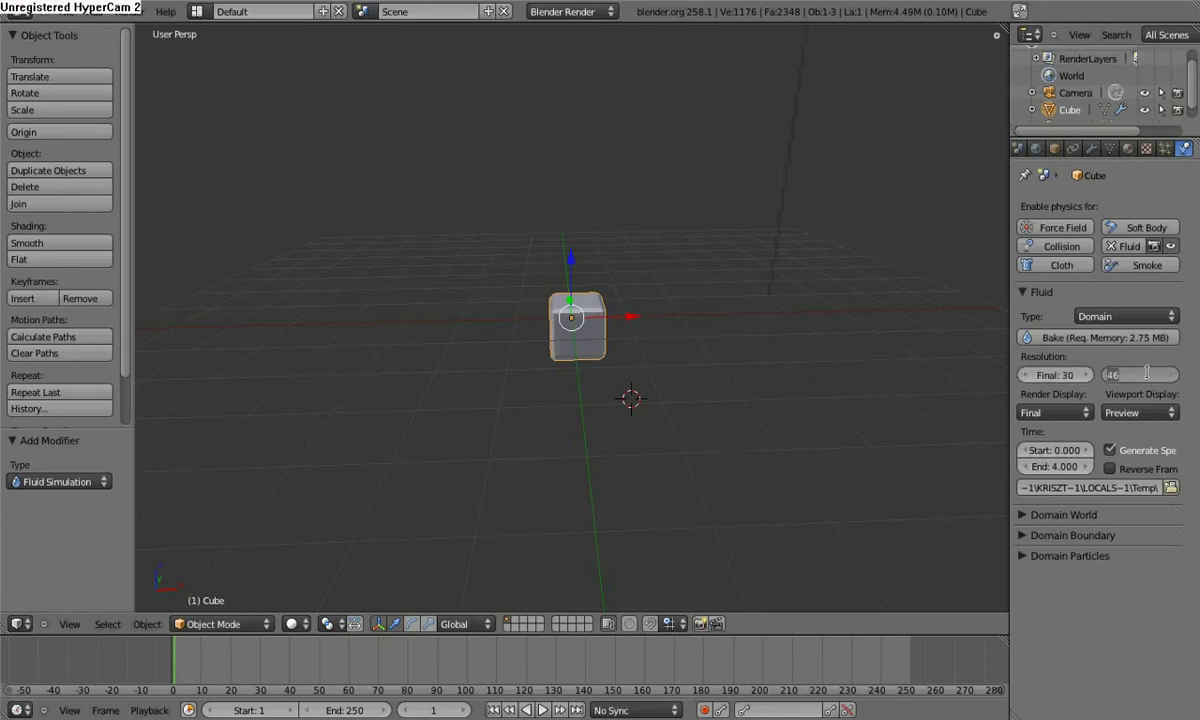
key(BackSpace)
text(30)
key(Return)
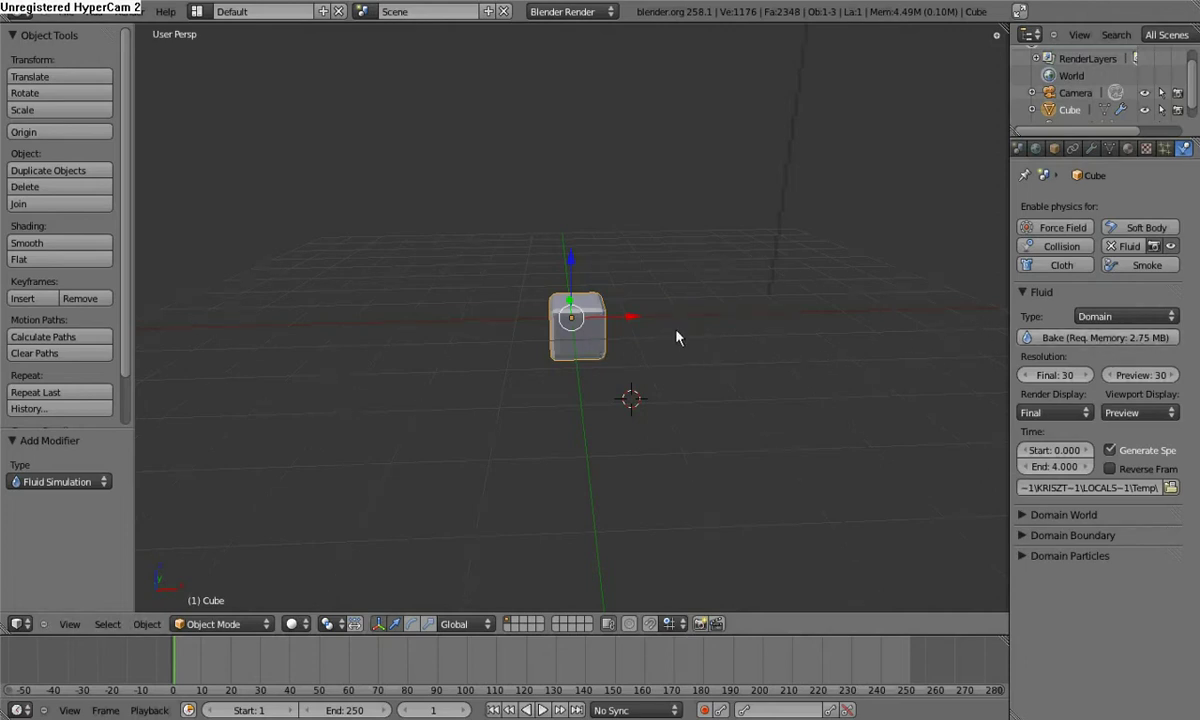
Add a new cube at the 3D cursor and scale it down to about a third (0.340)
scroll(676, 337, up, 1)
scroll(676, 337, up, 1)
scroll(676, 337, up, 3)
scroll(679, 332, down, 3)
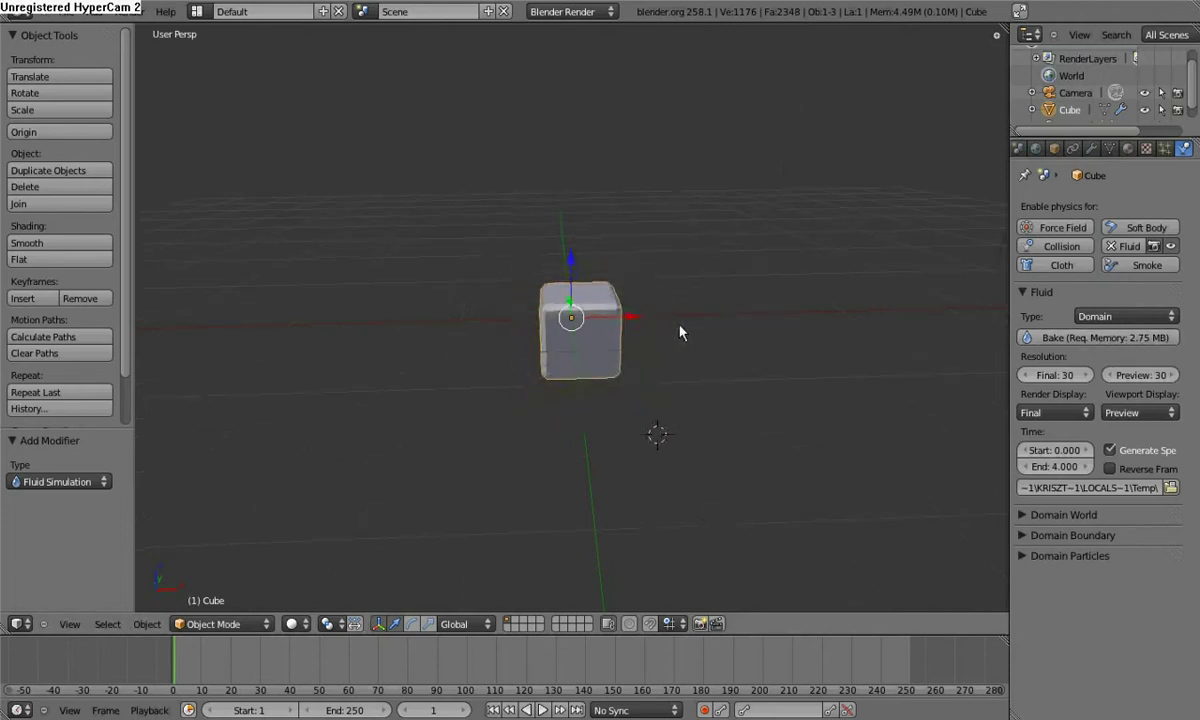
scroll(680, 332, down, 1)
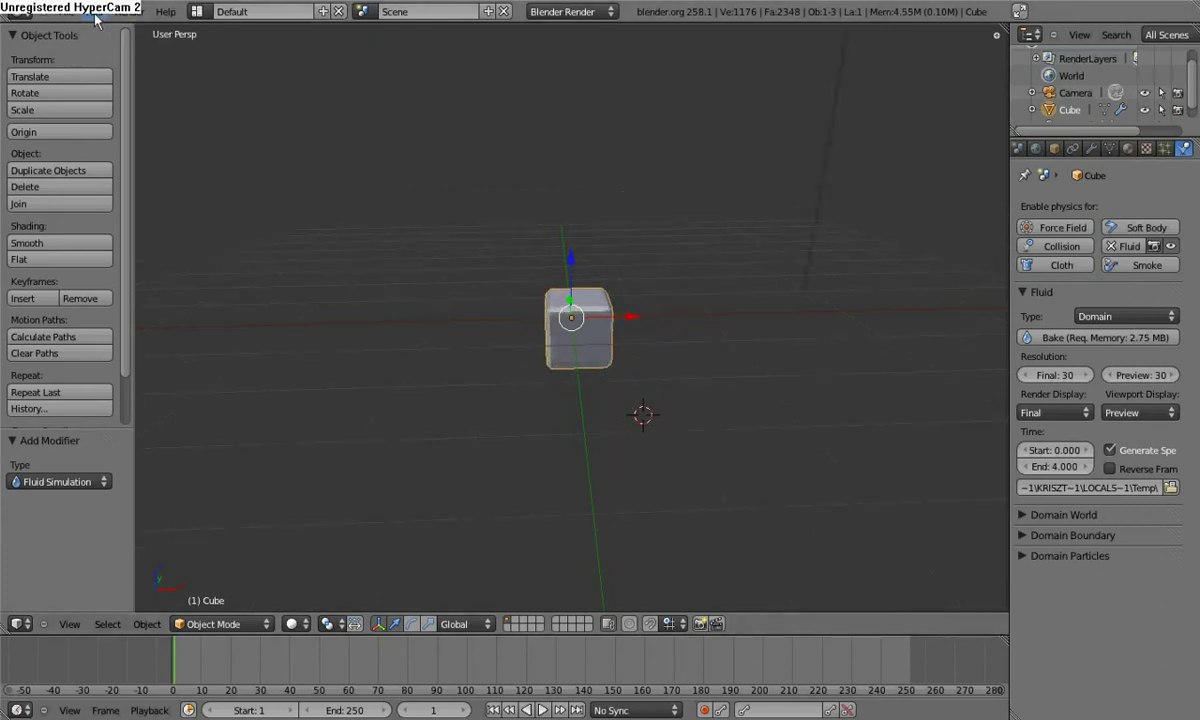
click(97, 14)
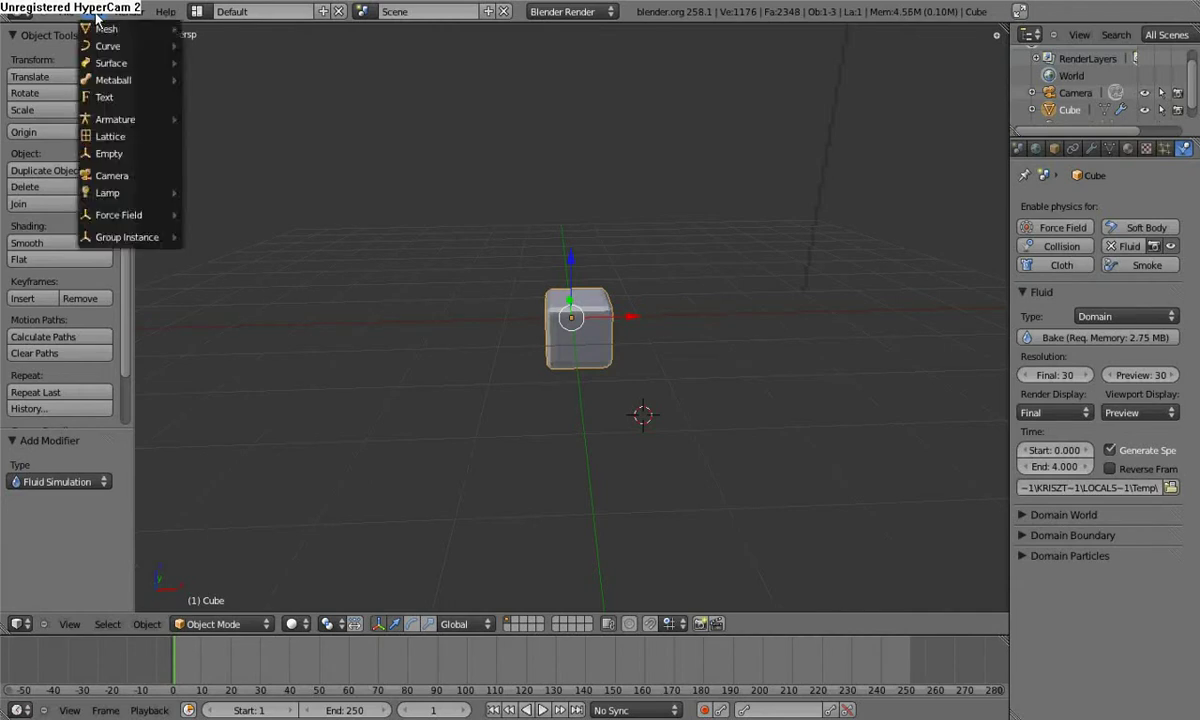
click(205, 59)
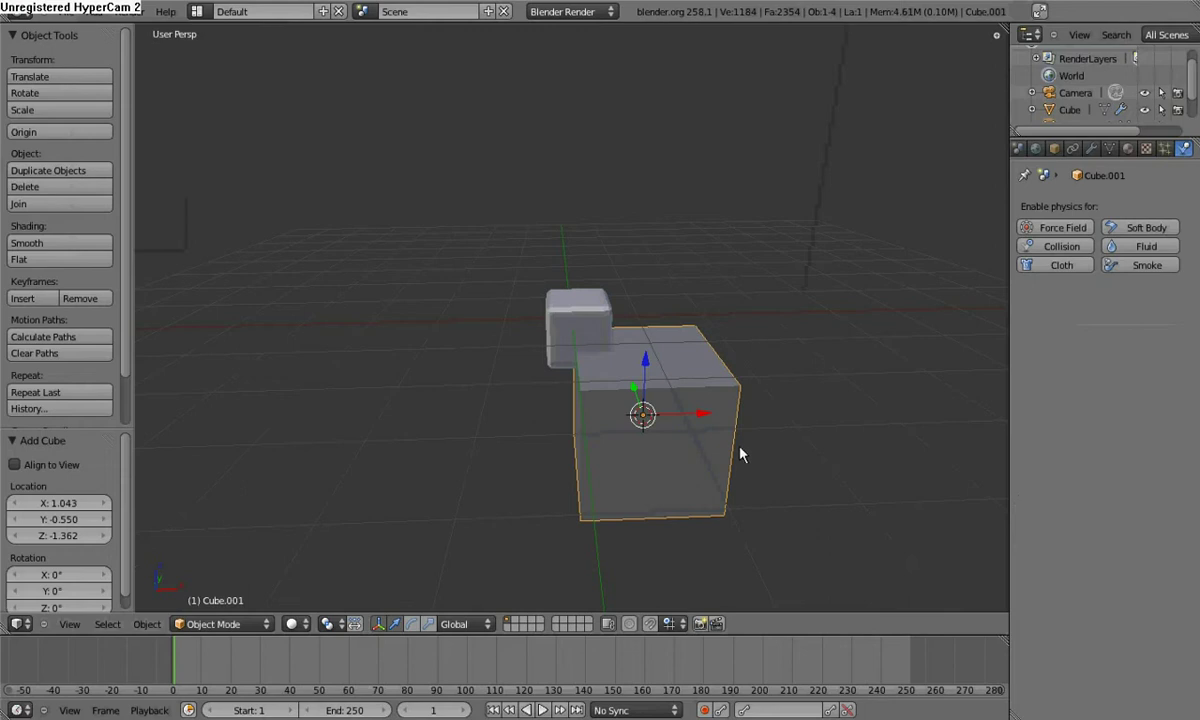
key(s)
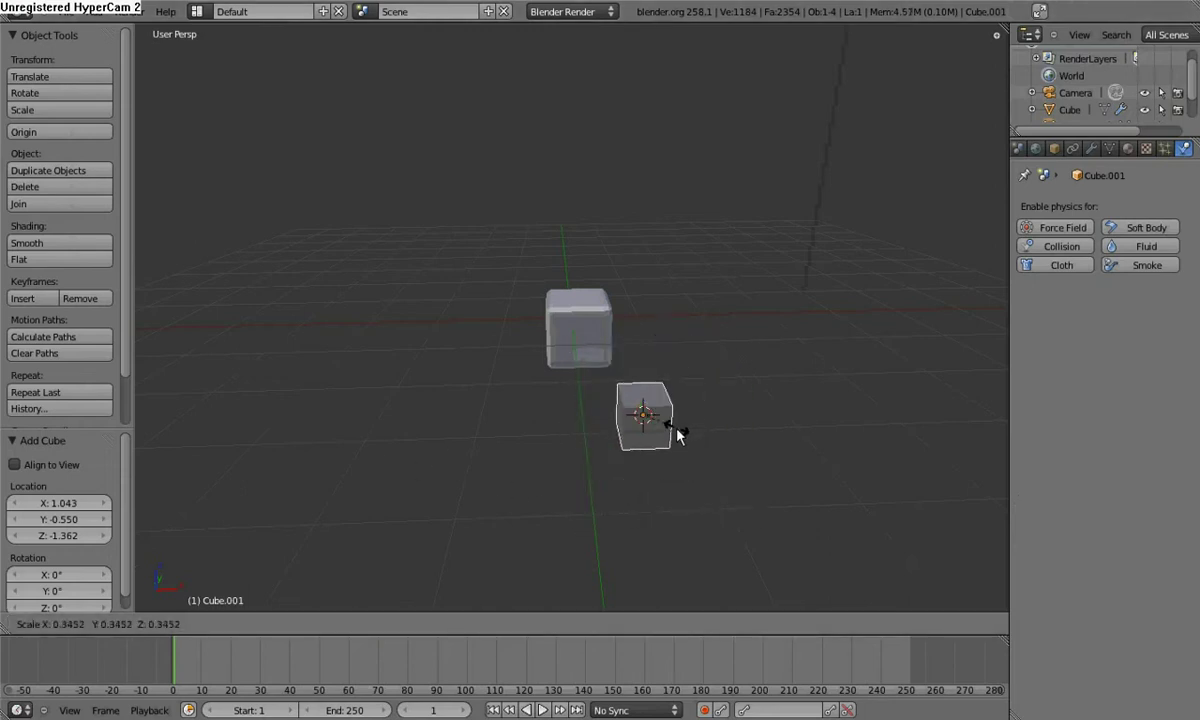
click(676, 435)
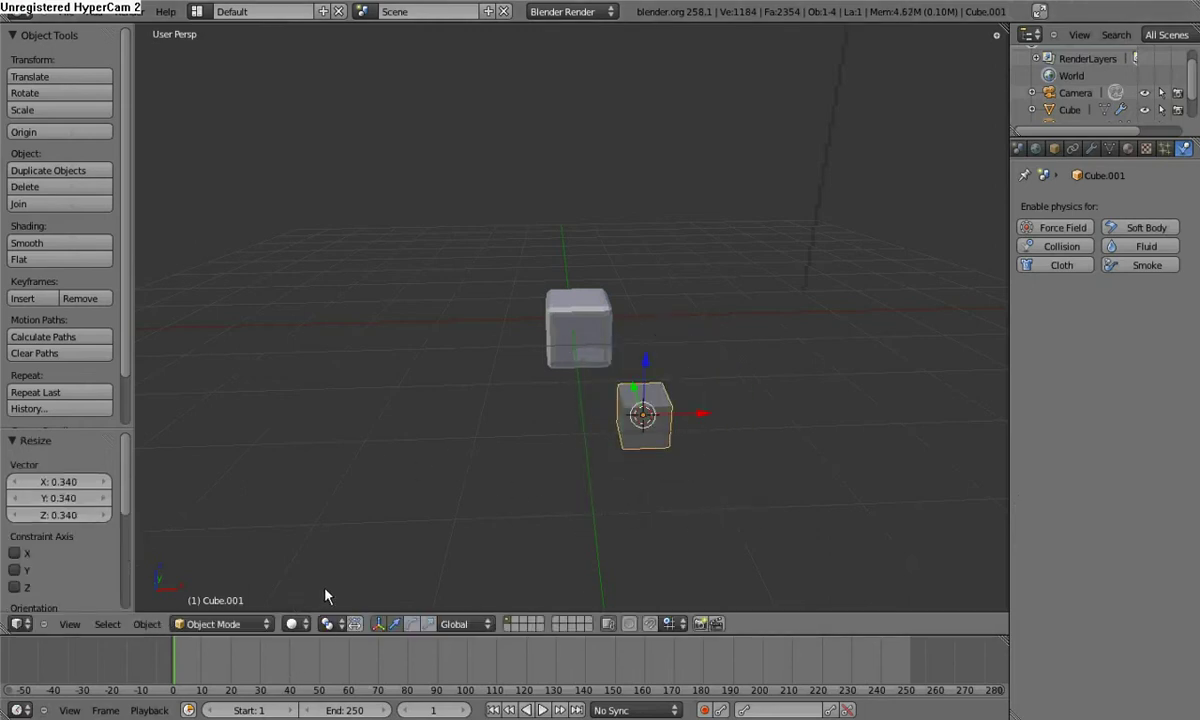
Flip the timeline between frames 1 and -9, then move Cube.001 to the big cube's centre
key(Down)
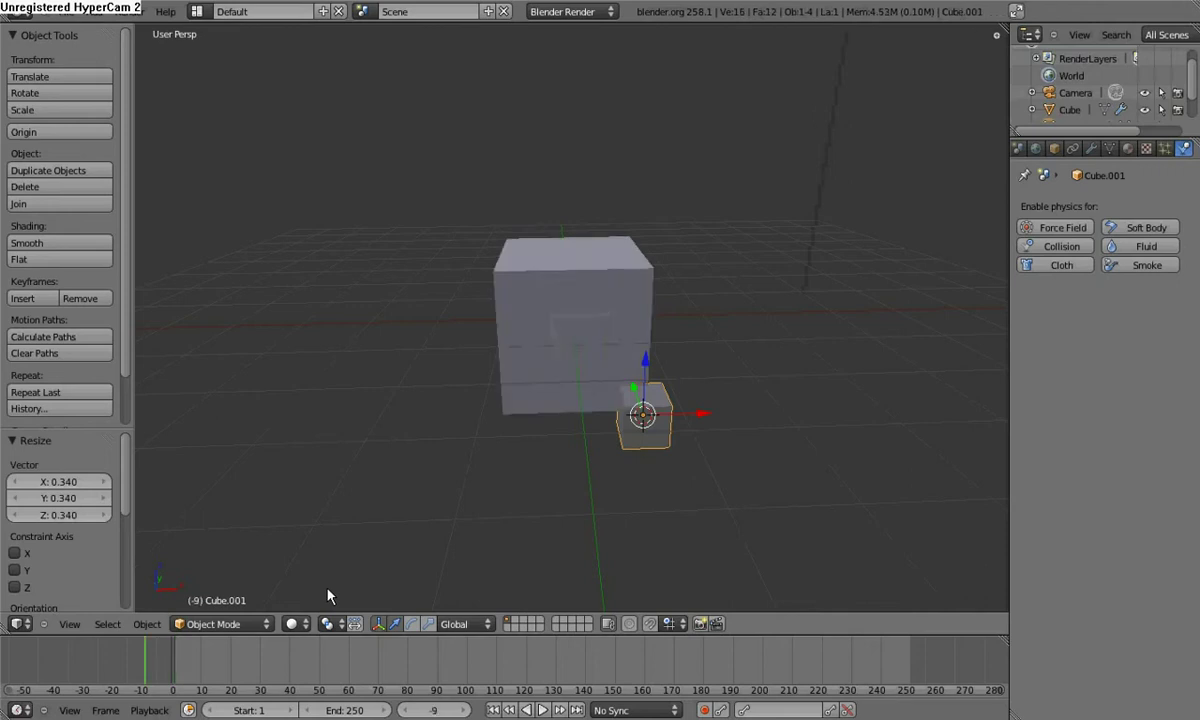
key(Up)
key(Down)
key(Up)
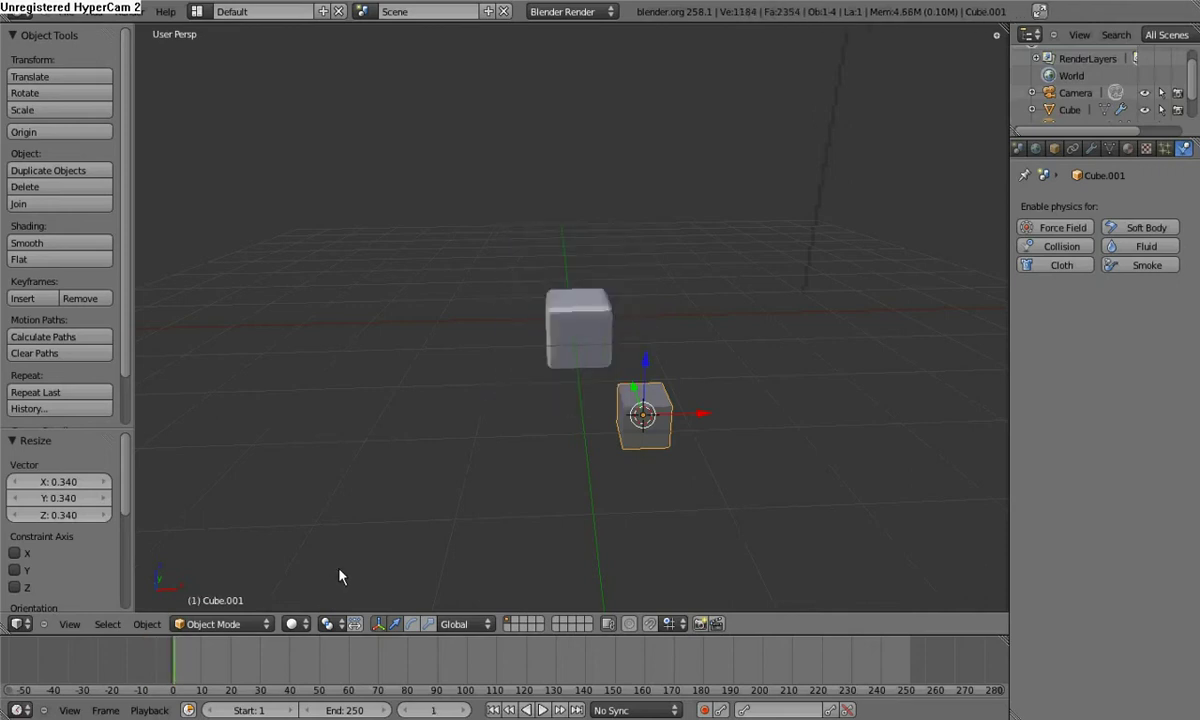
key(Down)
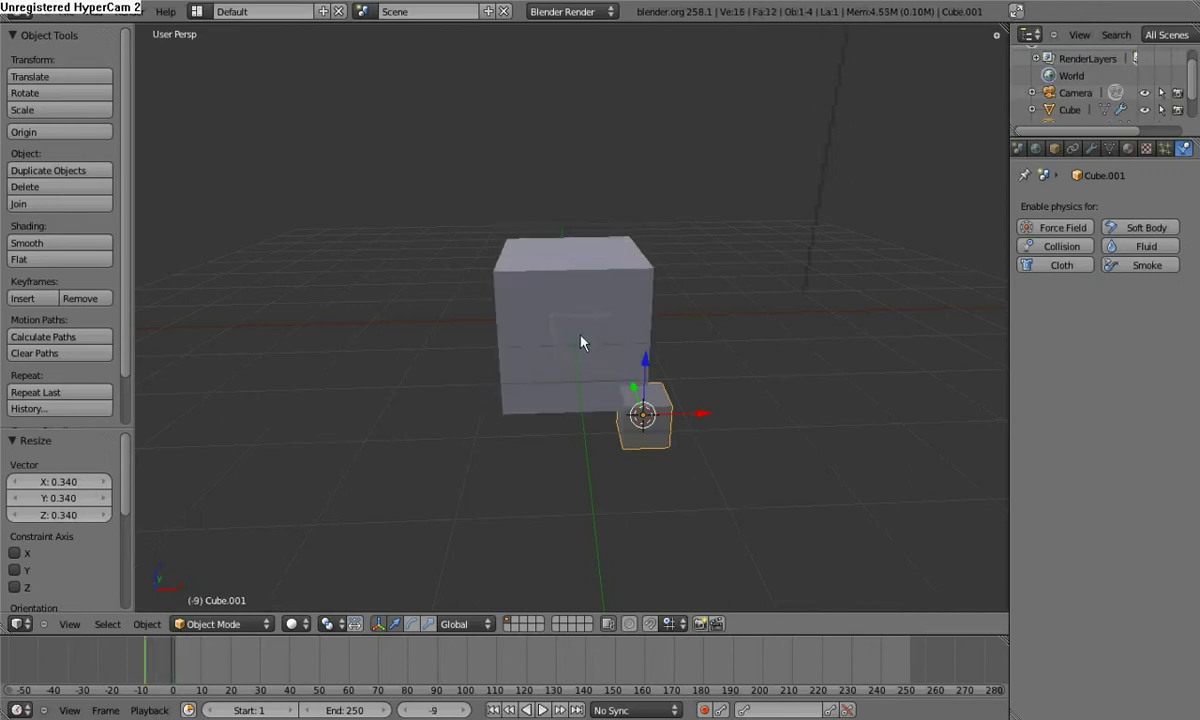
key(Up)
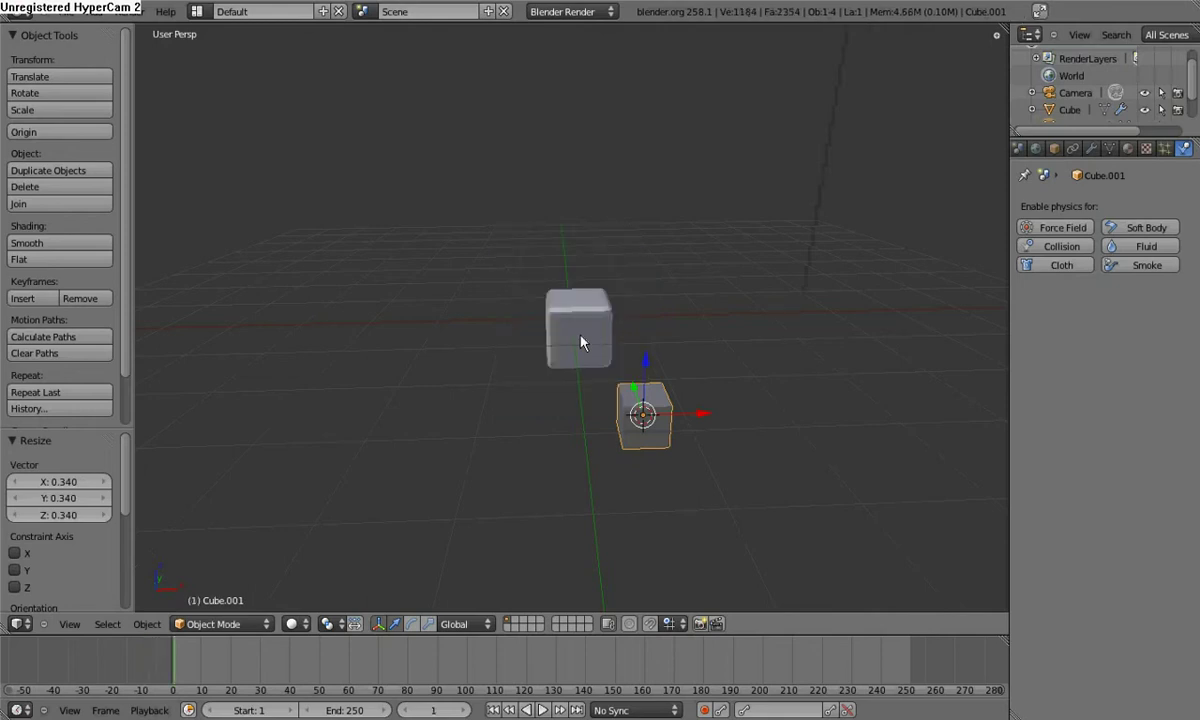
key(Down)
key(Up)
key(Down)
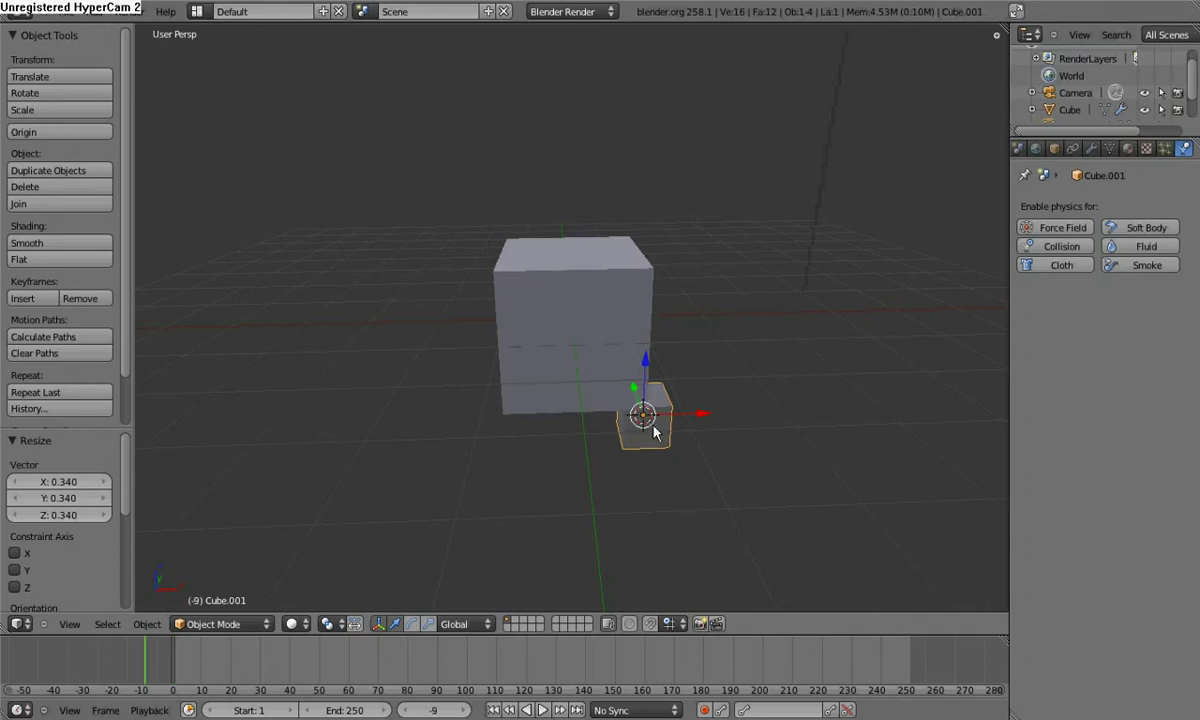
key(g)
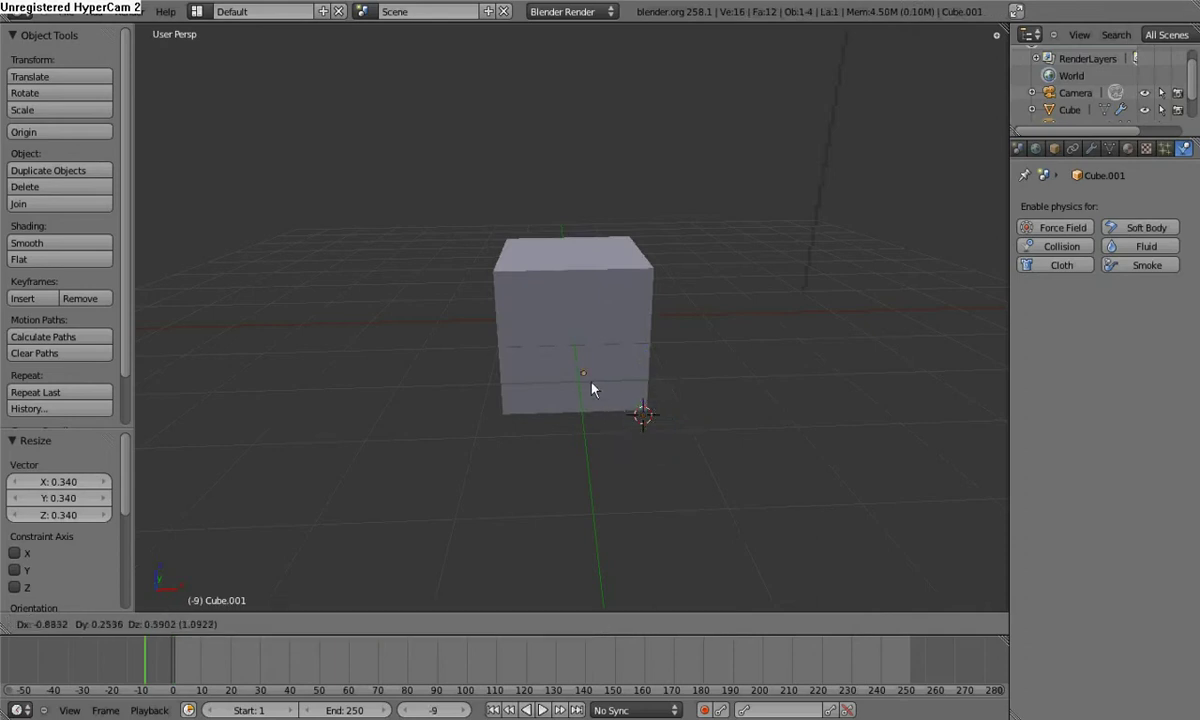
click(585, 345)
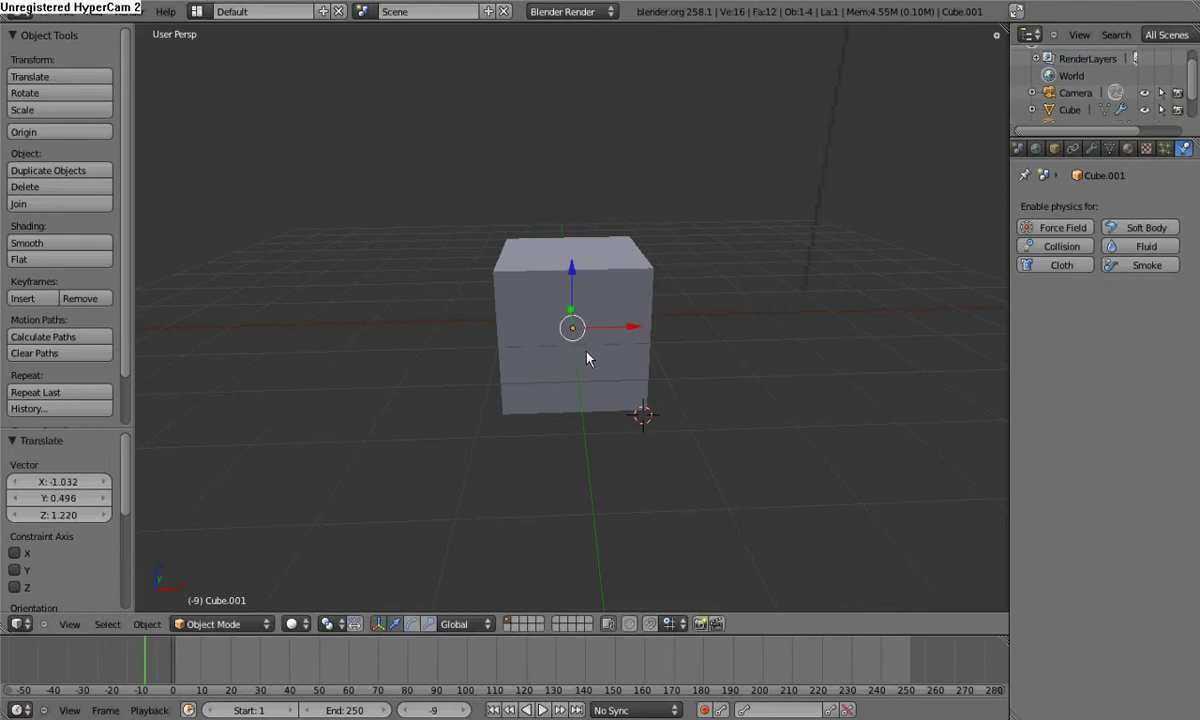
Switch to wireframe view and scale the inner cube up by 1.275
key(z)
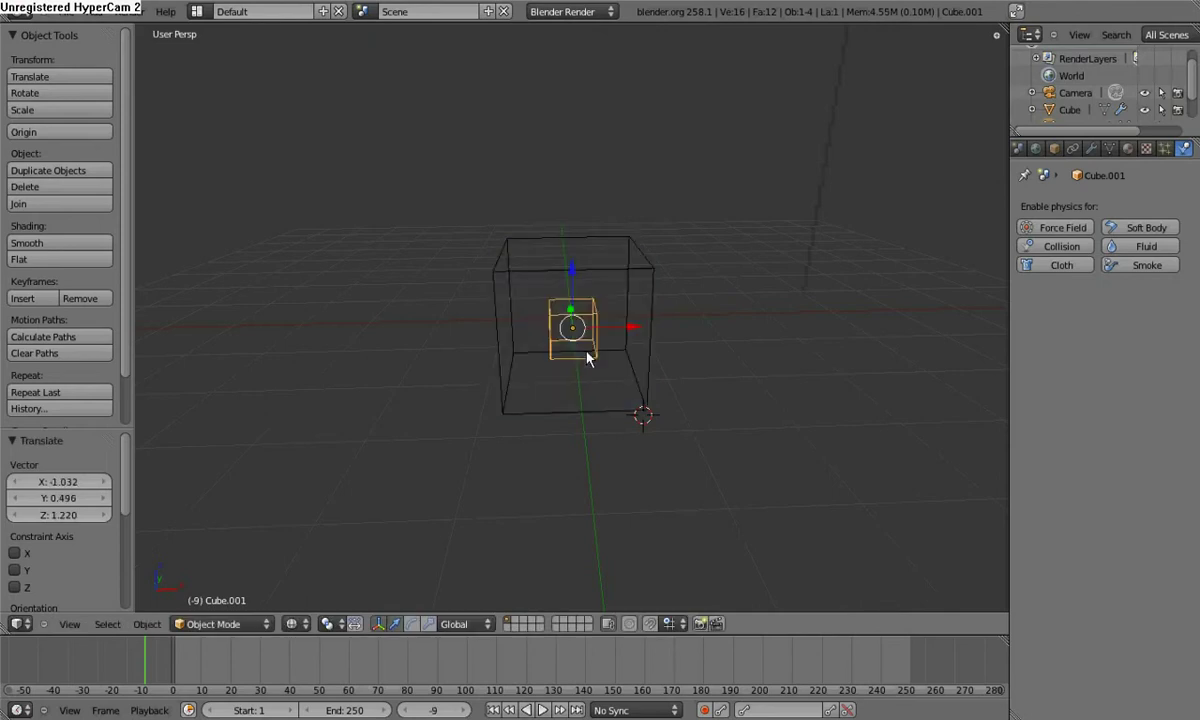
scroll(590, 362, up, 3)
mouse_move(676, 394)
middle_down()
mouse_move(343, 391)
mouse_move(661, 418)
mouse_move(672, 404)
mouse_move(682, 438)
middle_up()
key(s)
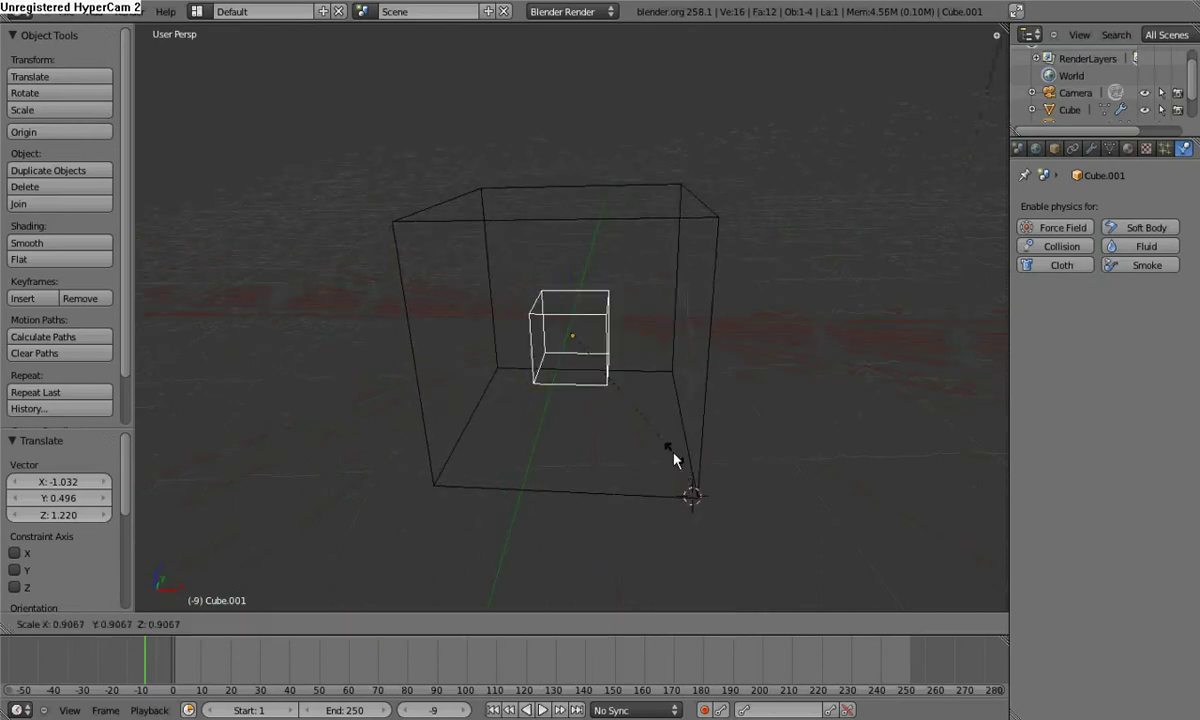
click(700, 492)
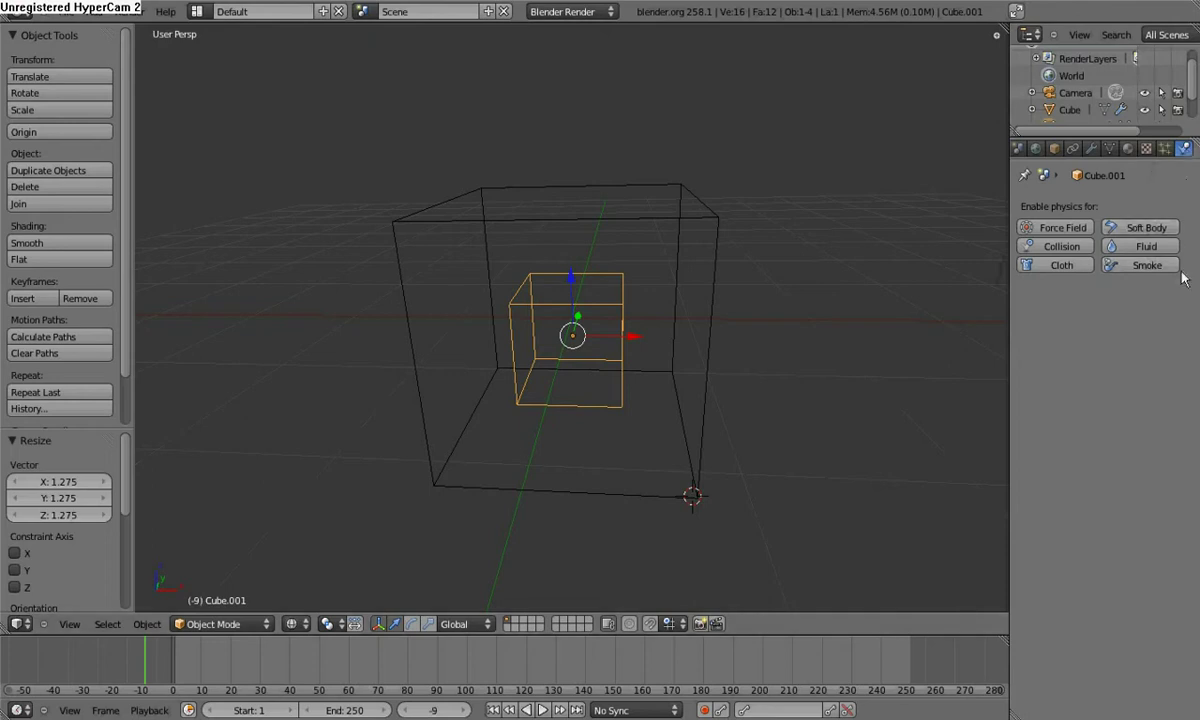
Make Cube.001 a Fluid object with Both volume initialization, then select the outer domain cube
click(1135, 246)
click(1165, 317)
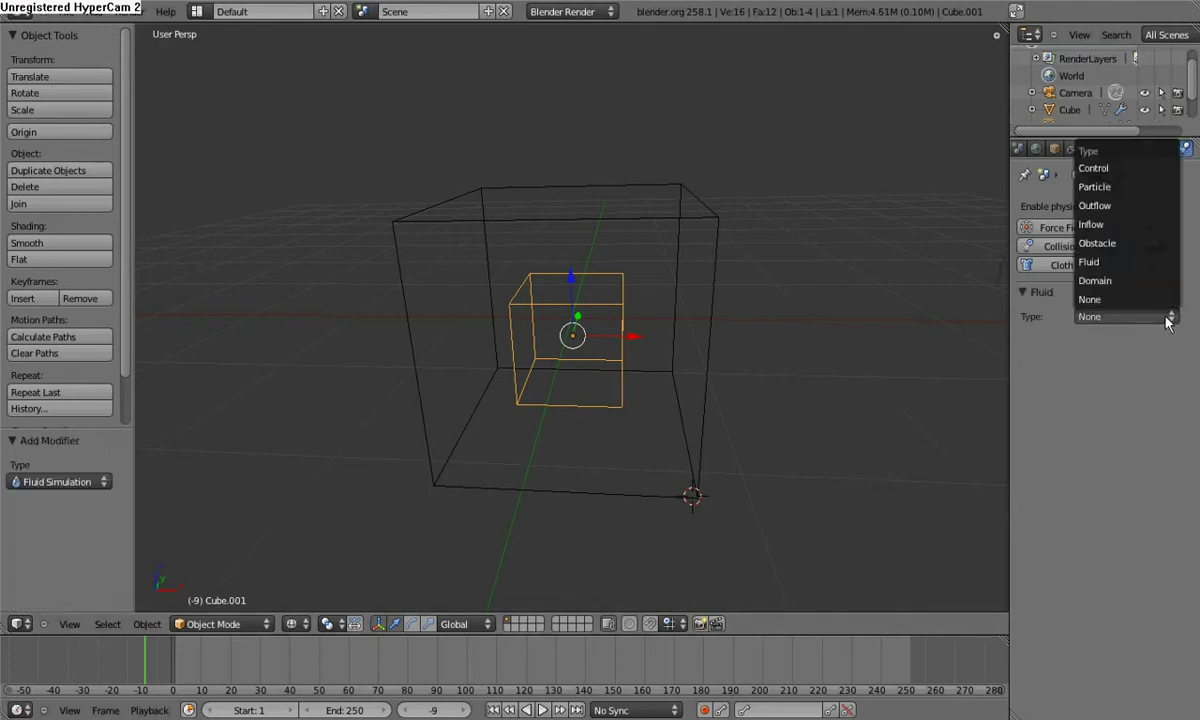
click(1145, 264)
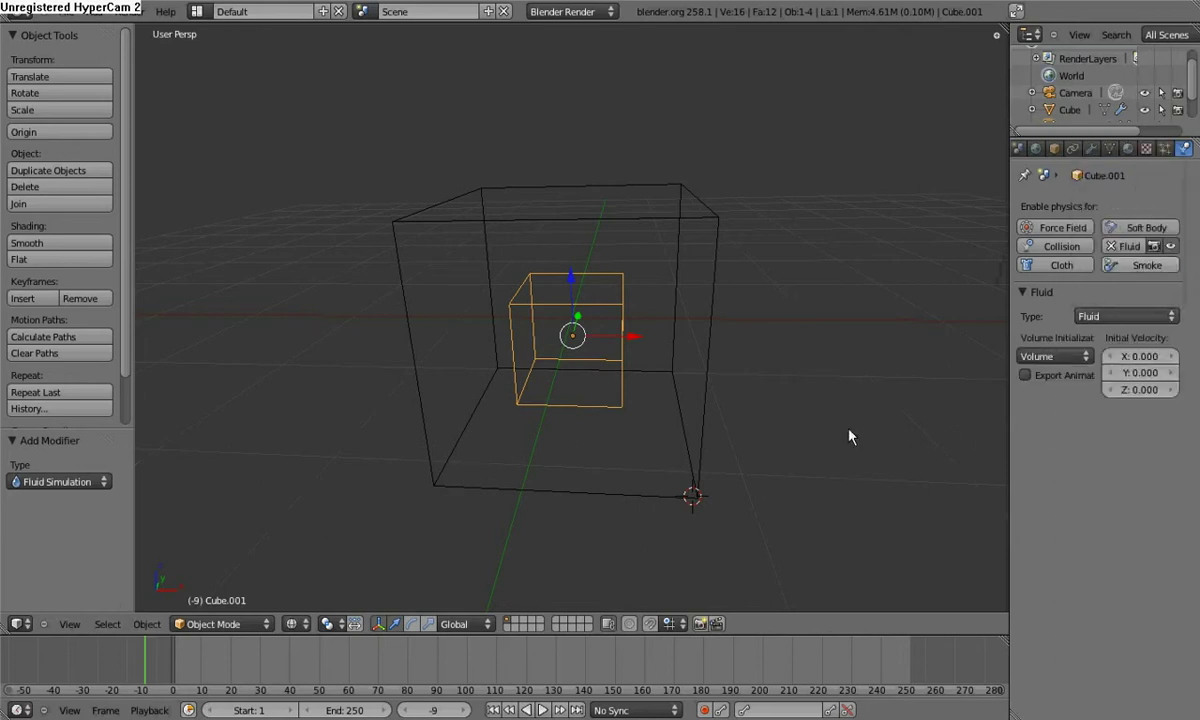
click(1089, 358)
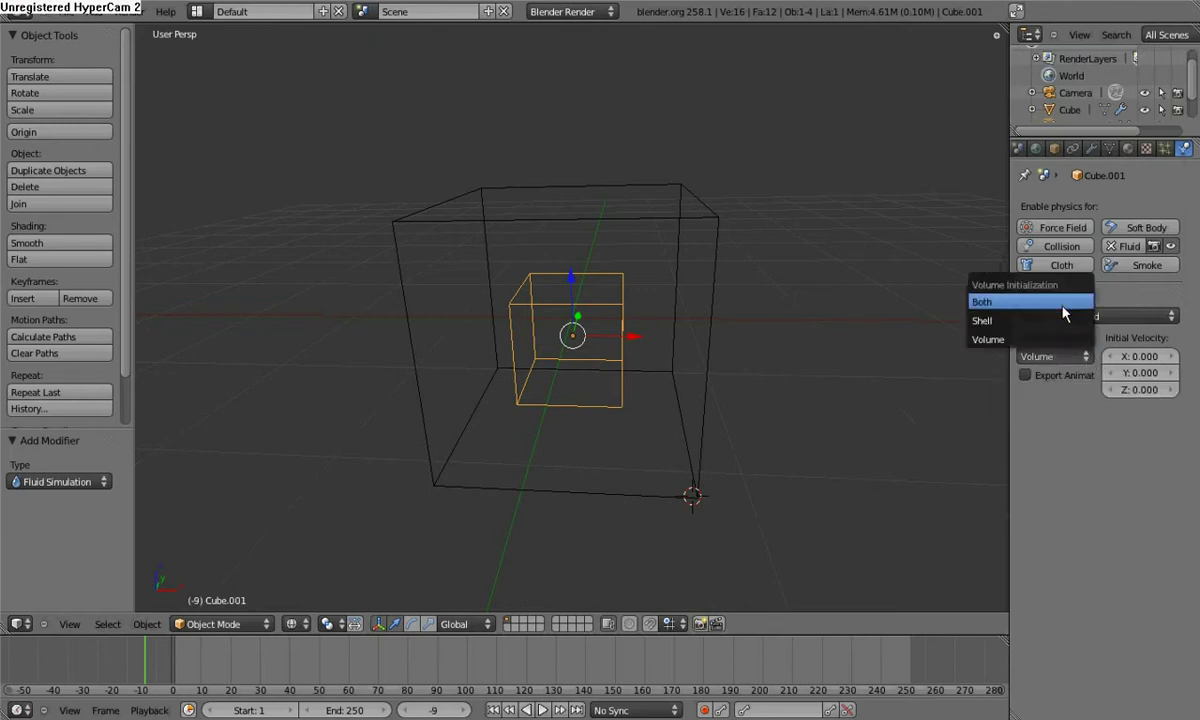
click(991, 312)
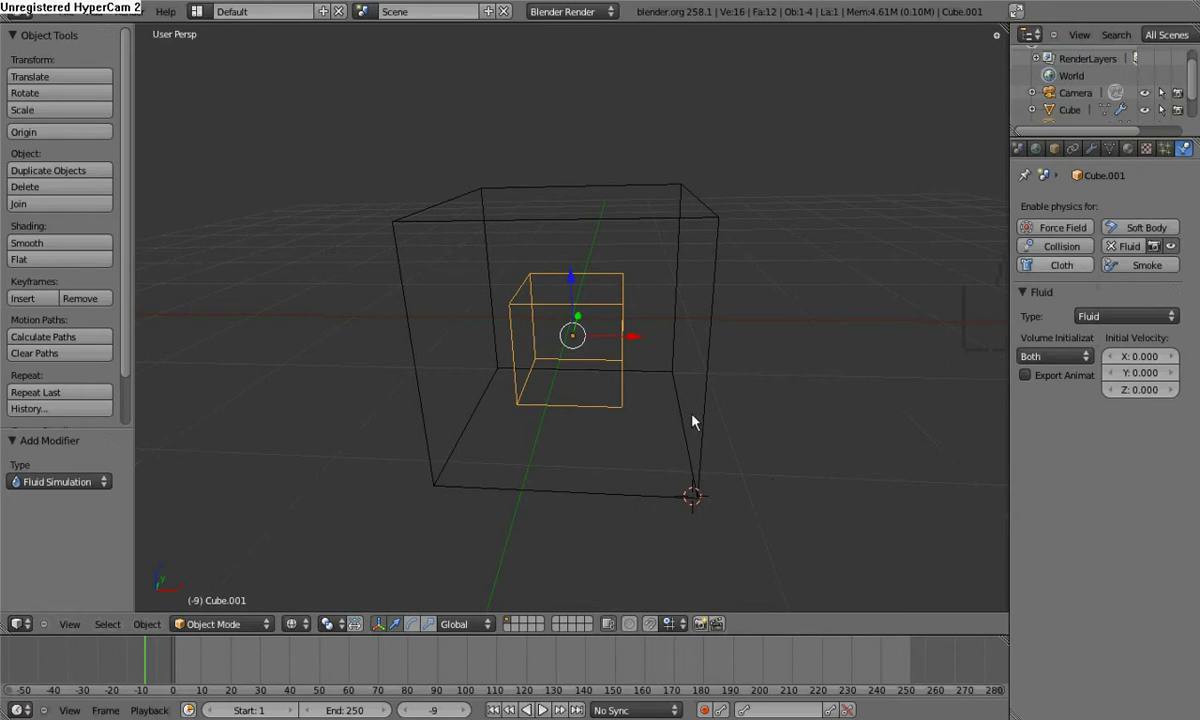
right_click(699, 461)
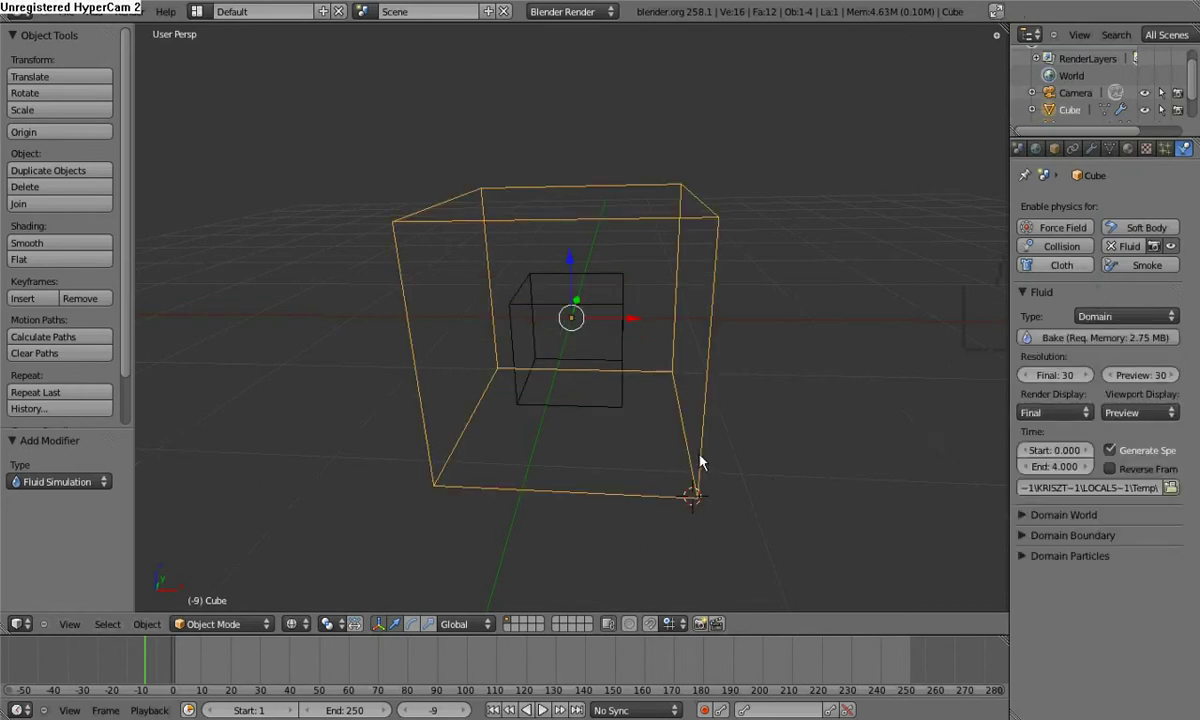
Bake the domain cube's fluid simulation at resolution 30
click(1045, 340)
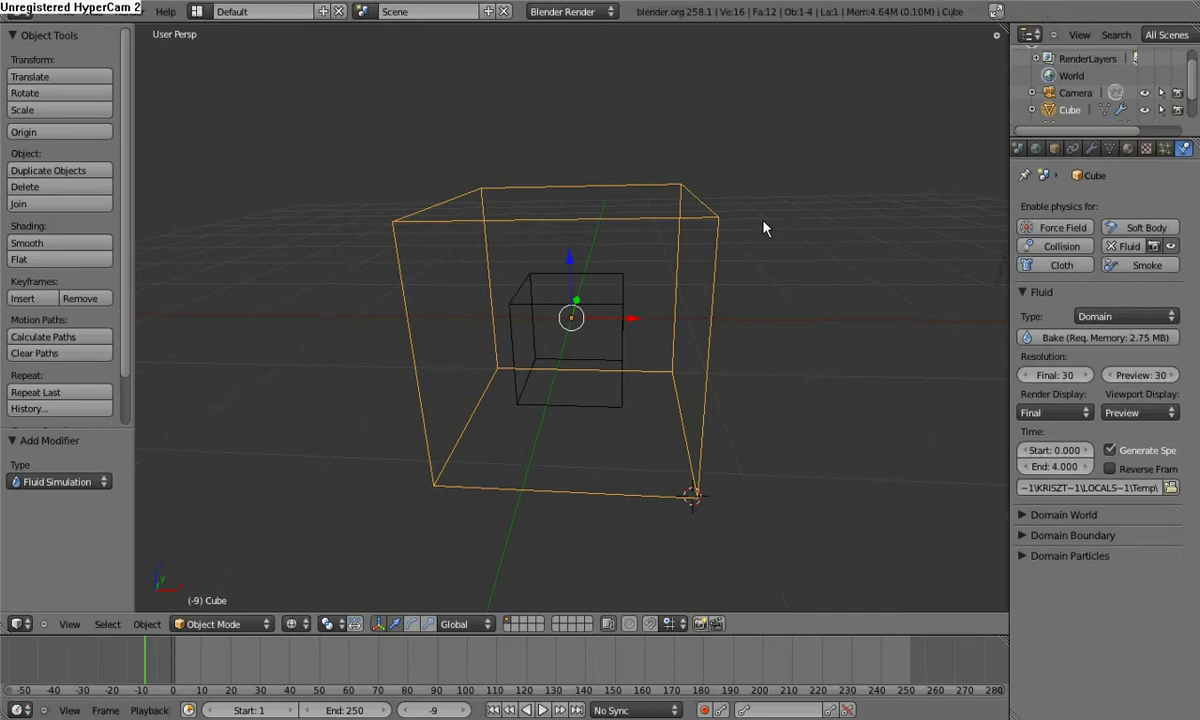
Preview the baked fluid animation from frame 1, then render frame 0 with F12
key(shift+Left)
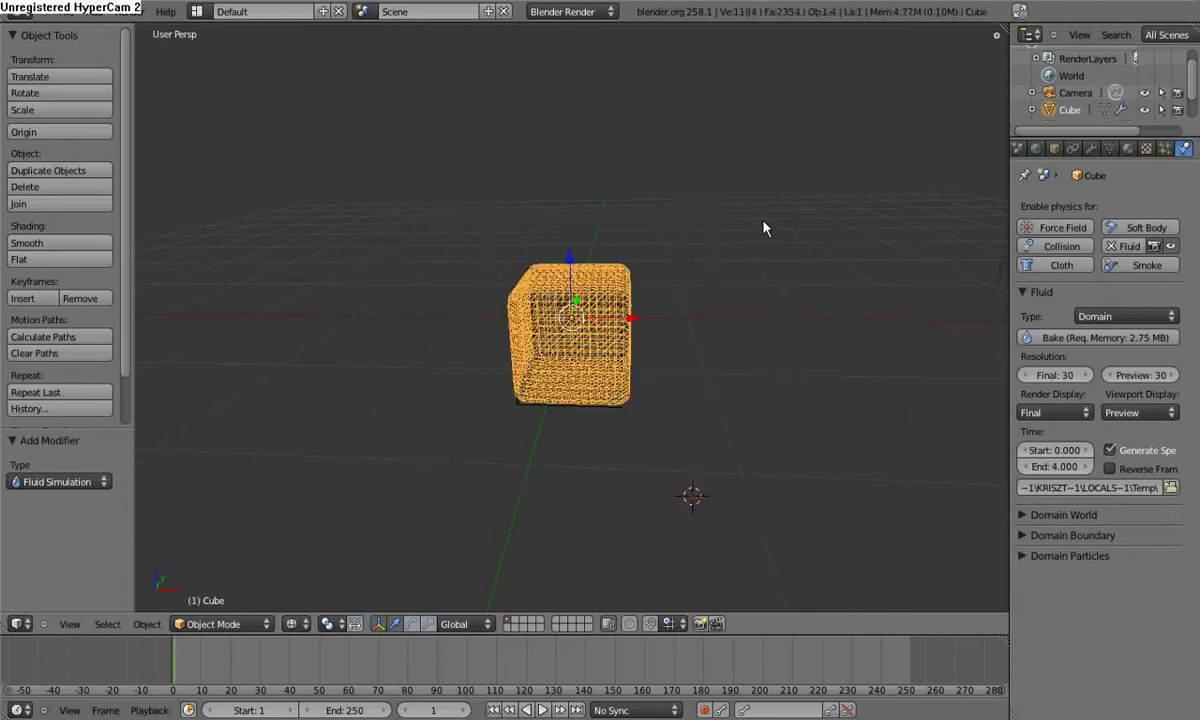
key(Down)
key(Up)
key(Down)
key(alt+a)
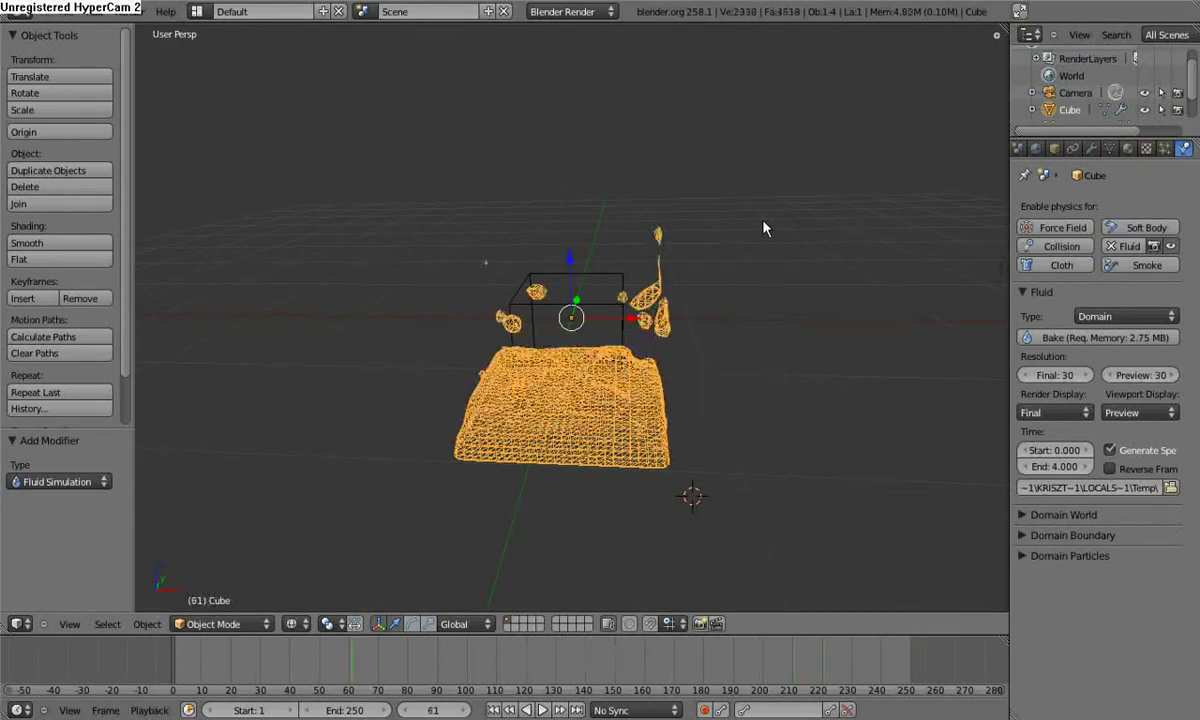
key(Escape)
key(shift+Left)
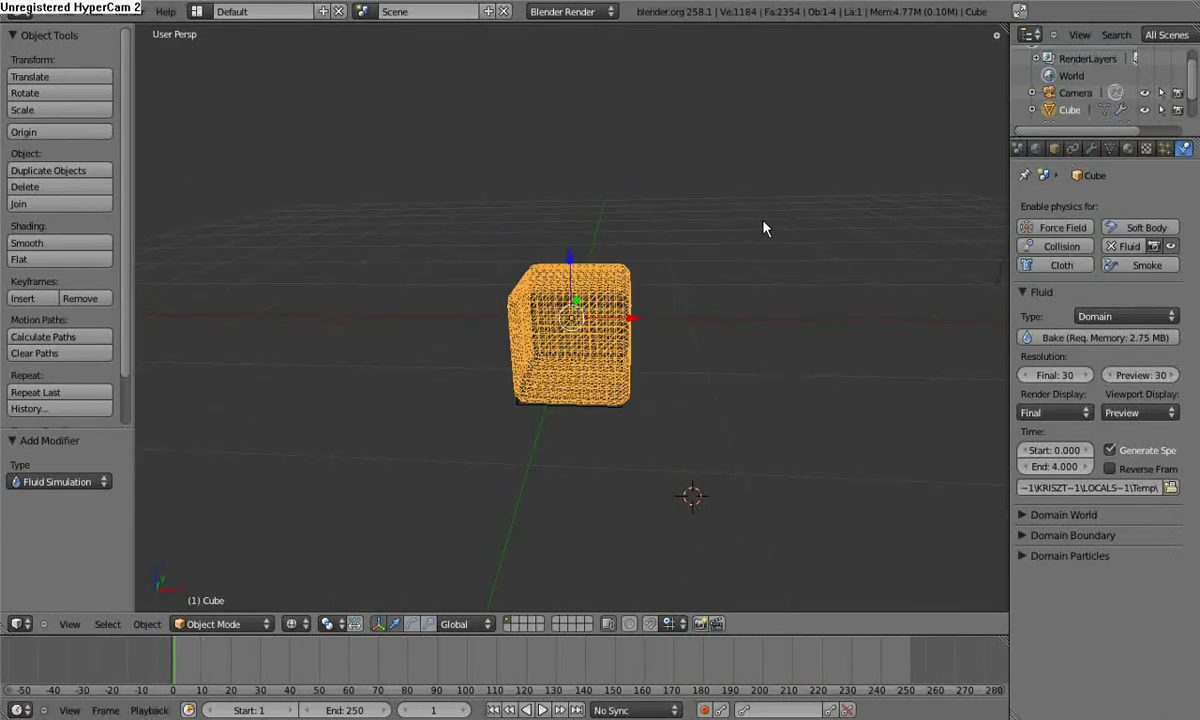
key(alt+a)
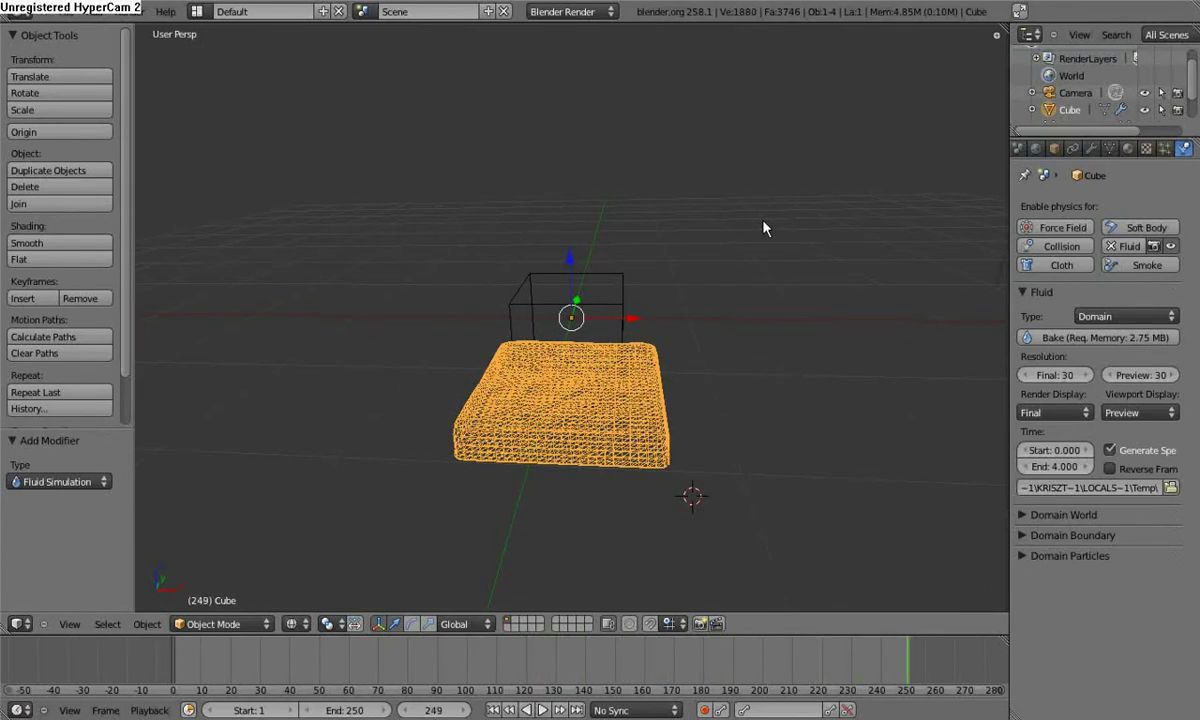
key(shift+alt+a)
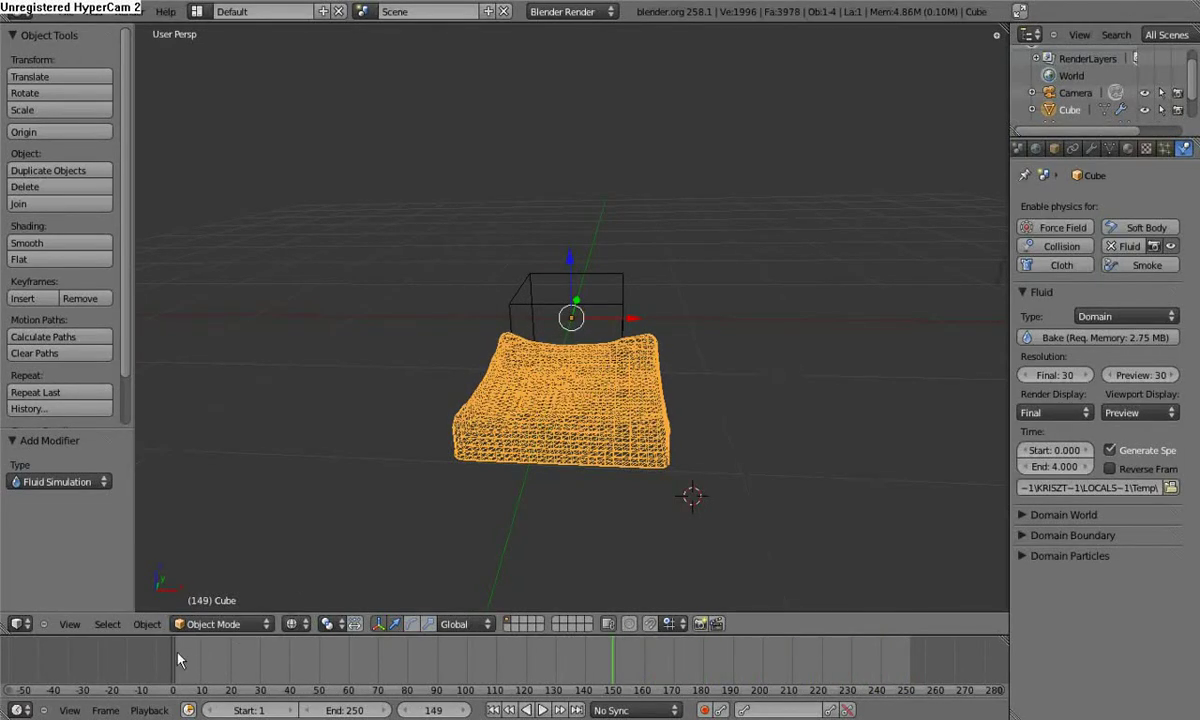
drag(179, 659, 172, 659)
key(F12)
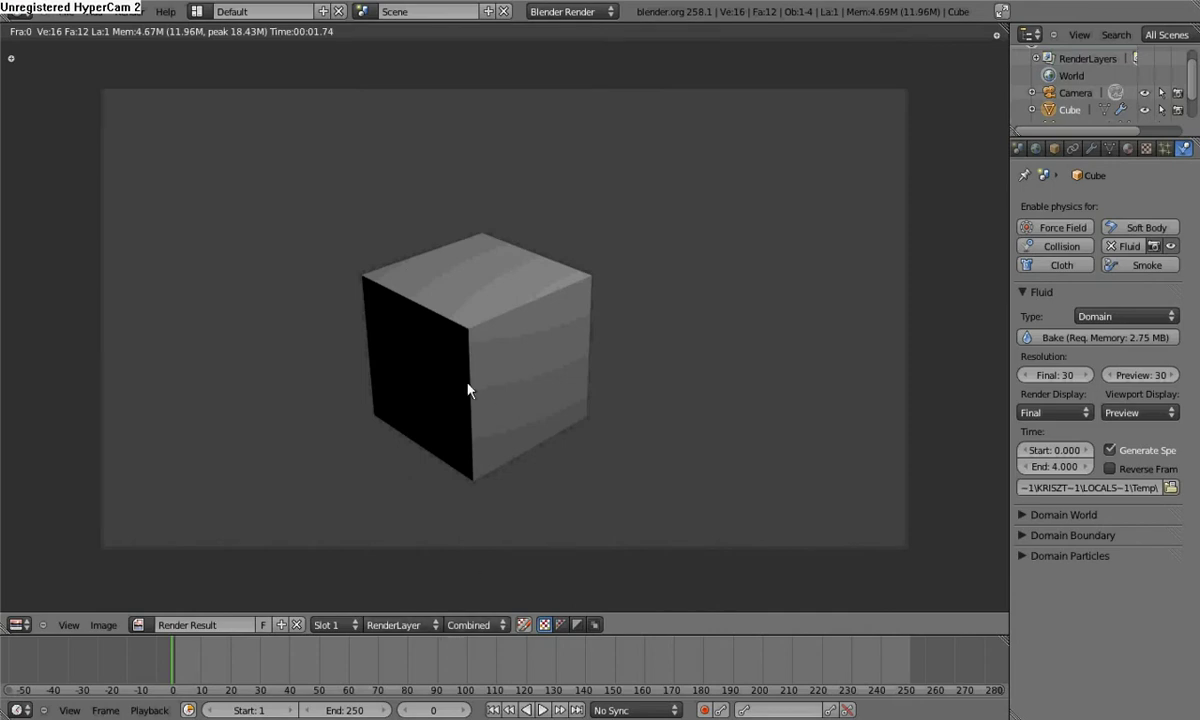
Close the render result to return to the 3D viewport
key(Escape)
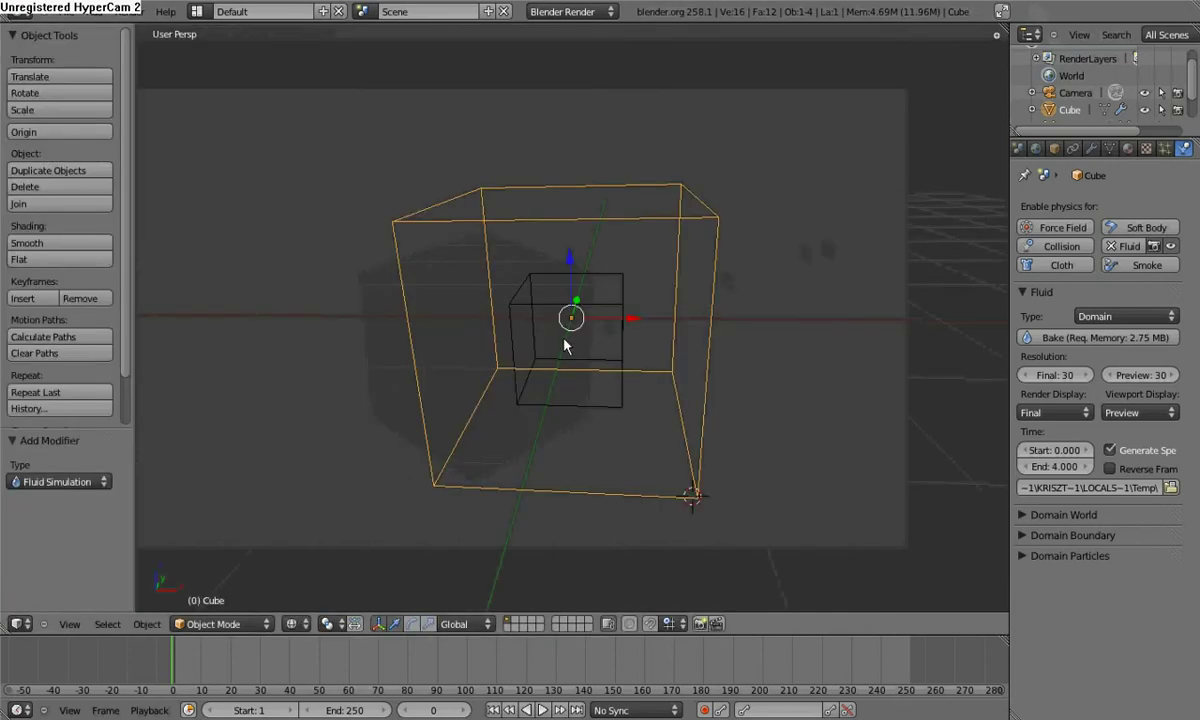
Enable Z Transparency on the domain cube's material
click(1129, 149)
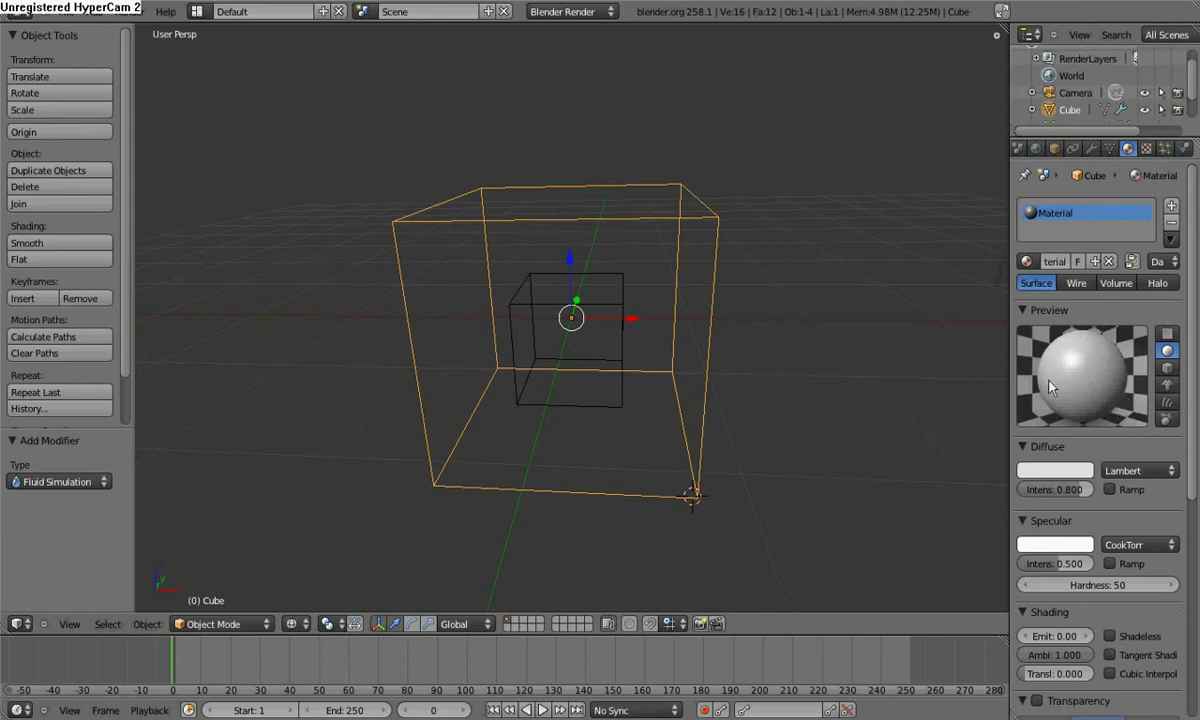
scroll(1050, 390, down, 2)
scroll(1050, 390, down, 1)
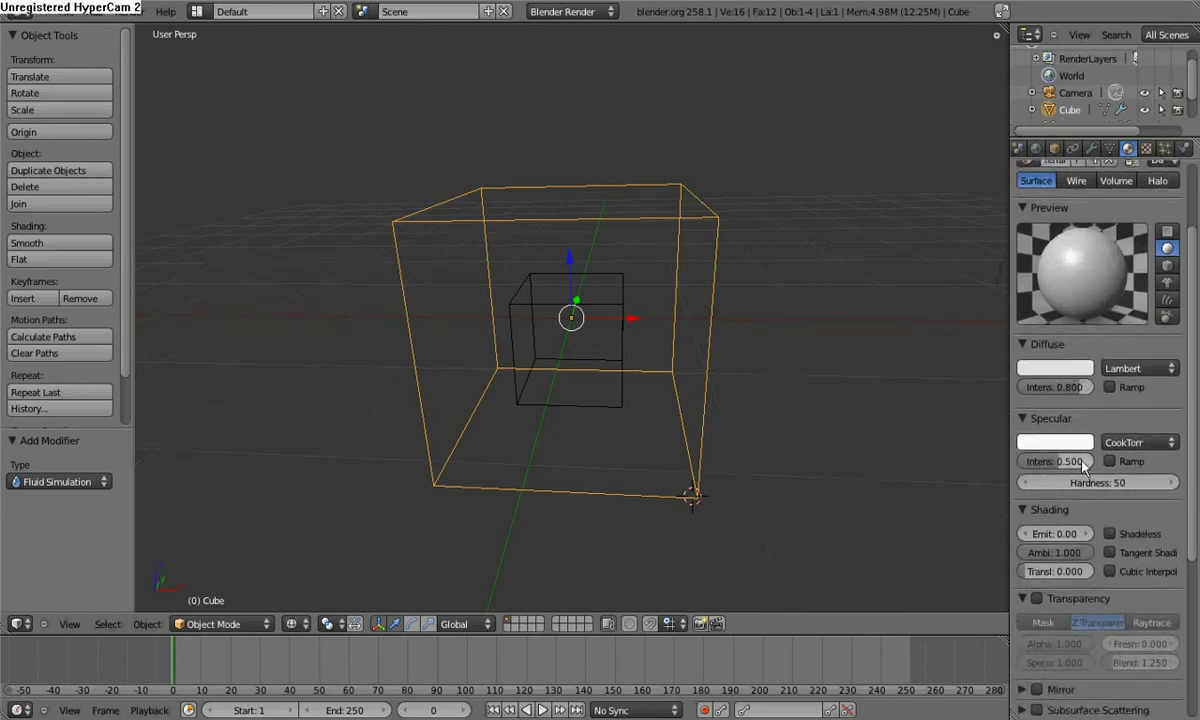
scroll(1077, 440, down, 2)
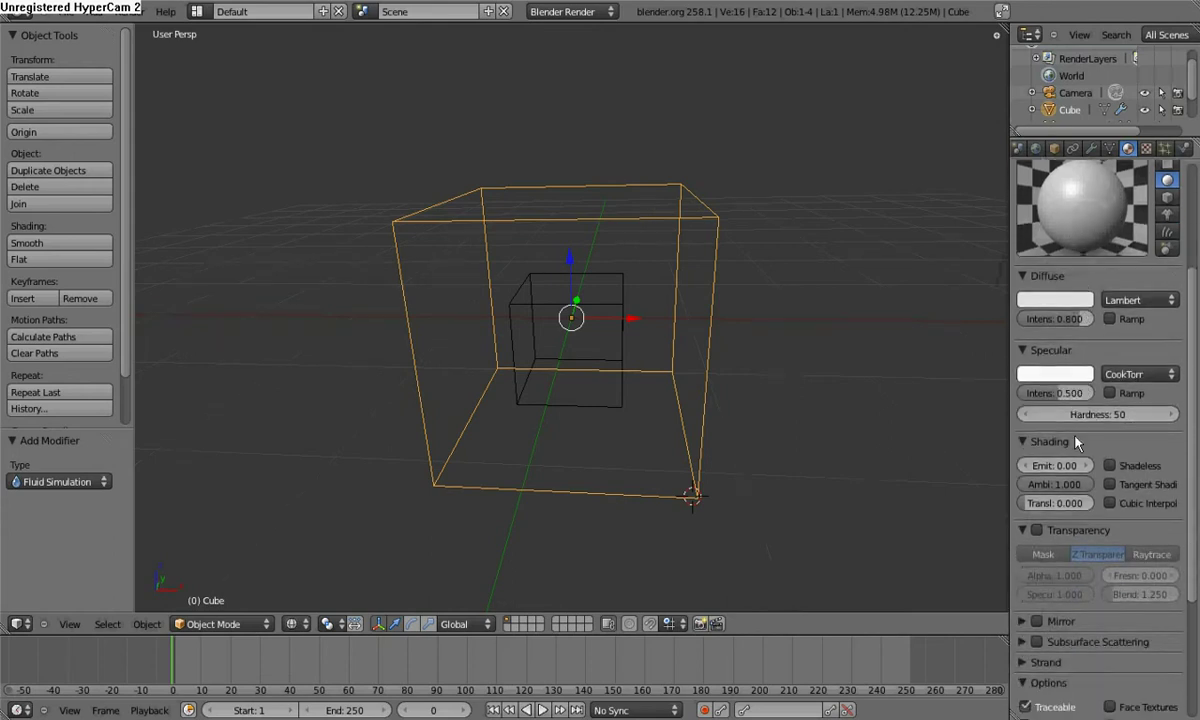
click(1037, 531)
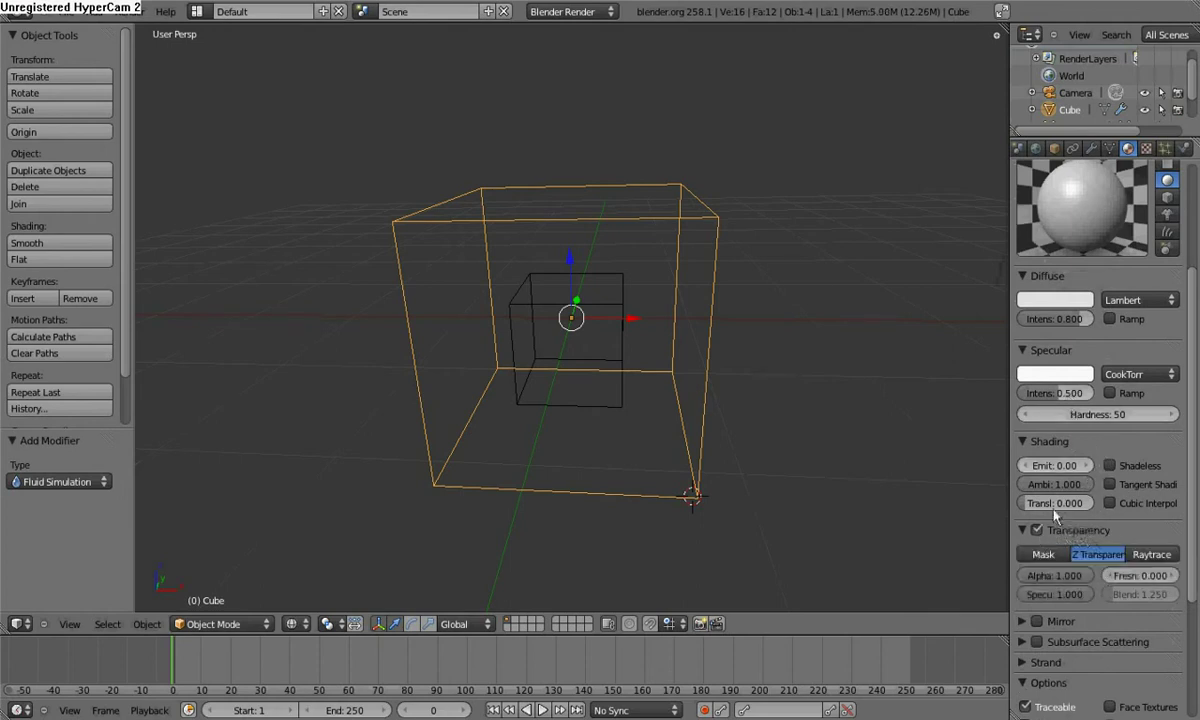
scroll(1100, 500, down, 2)
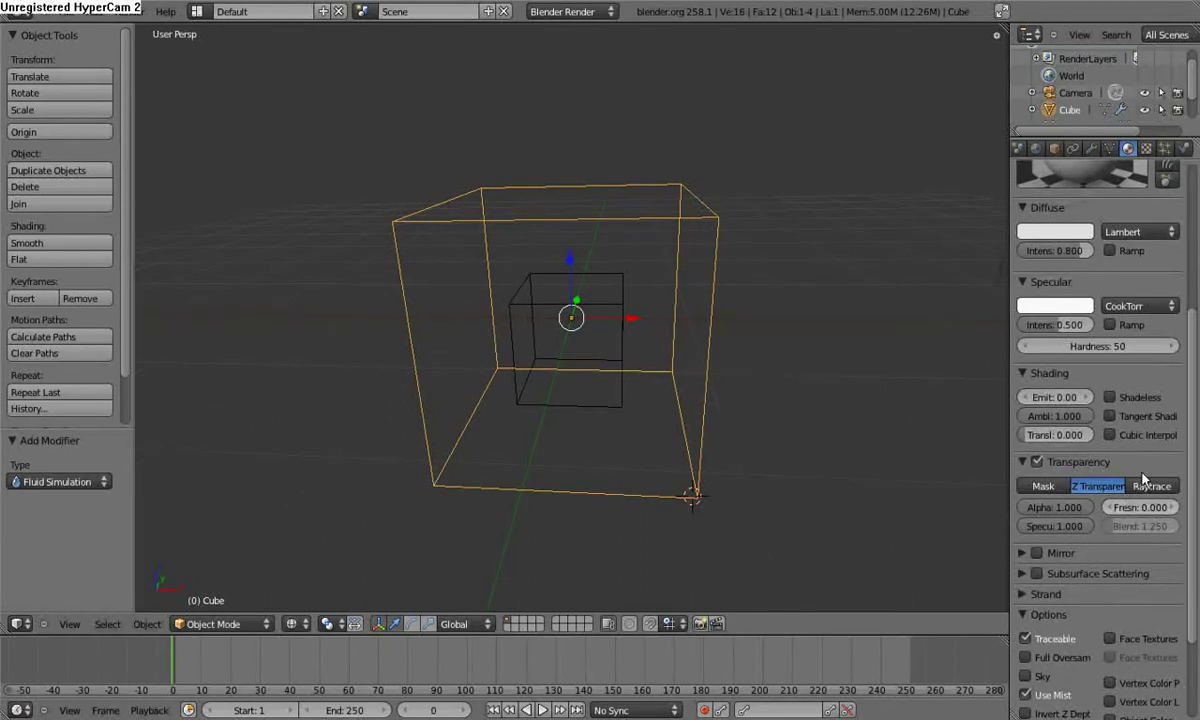
scroll(1093, 507, down, 1)
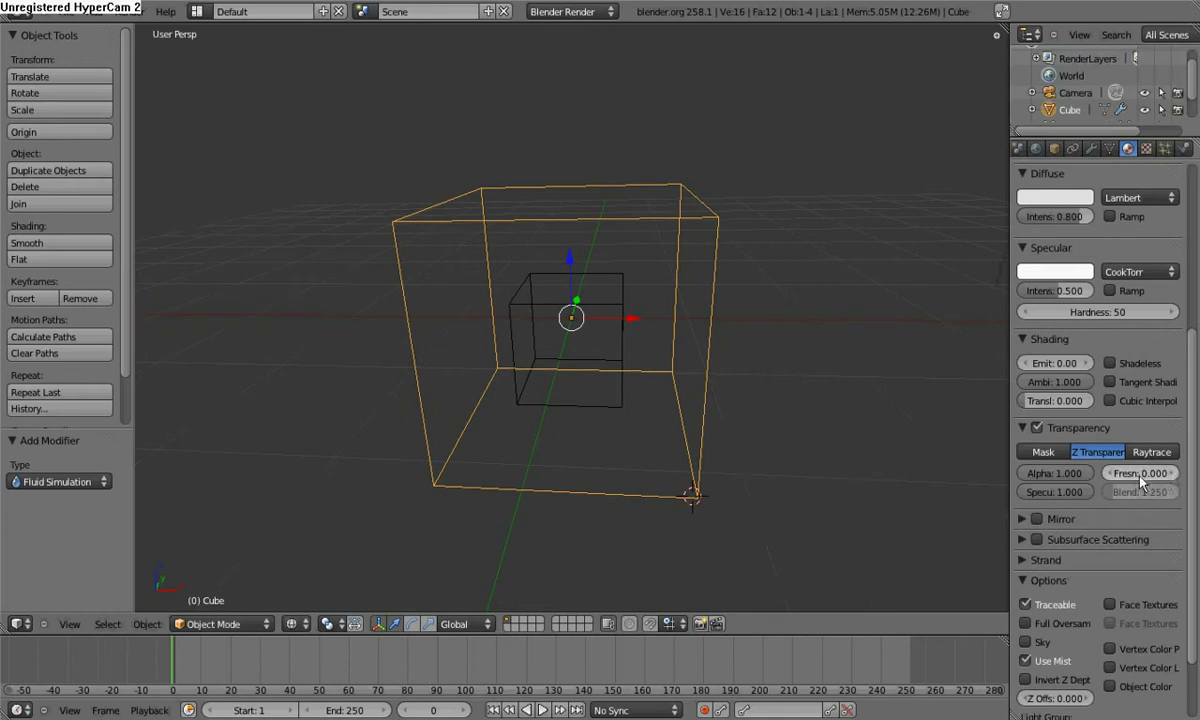
mouse_move(1139, 507)
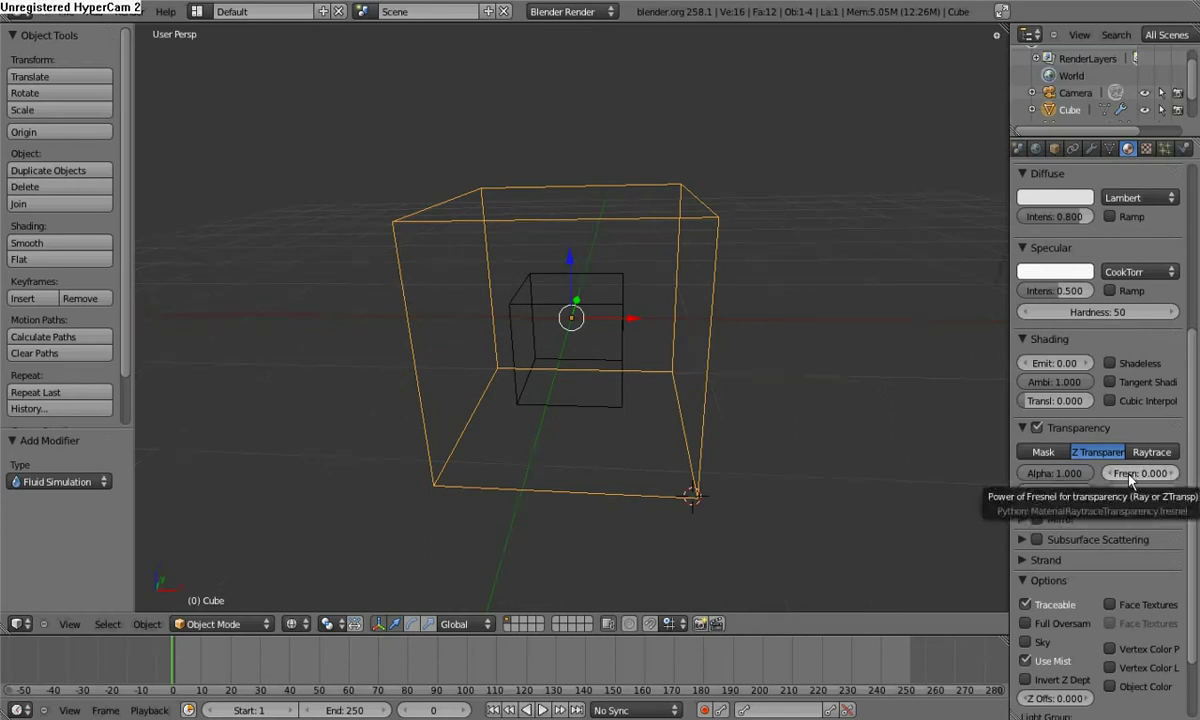
scroll(1150, 515, up, 3)
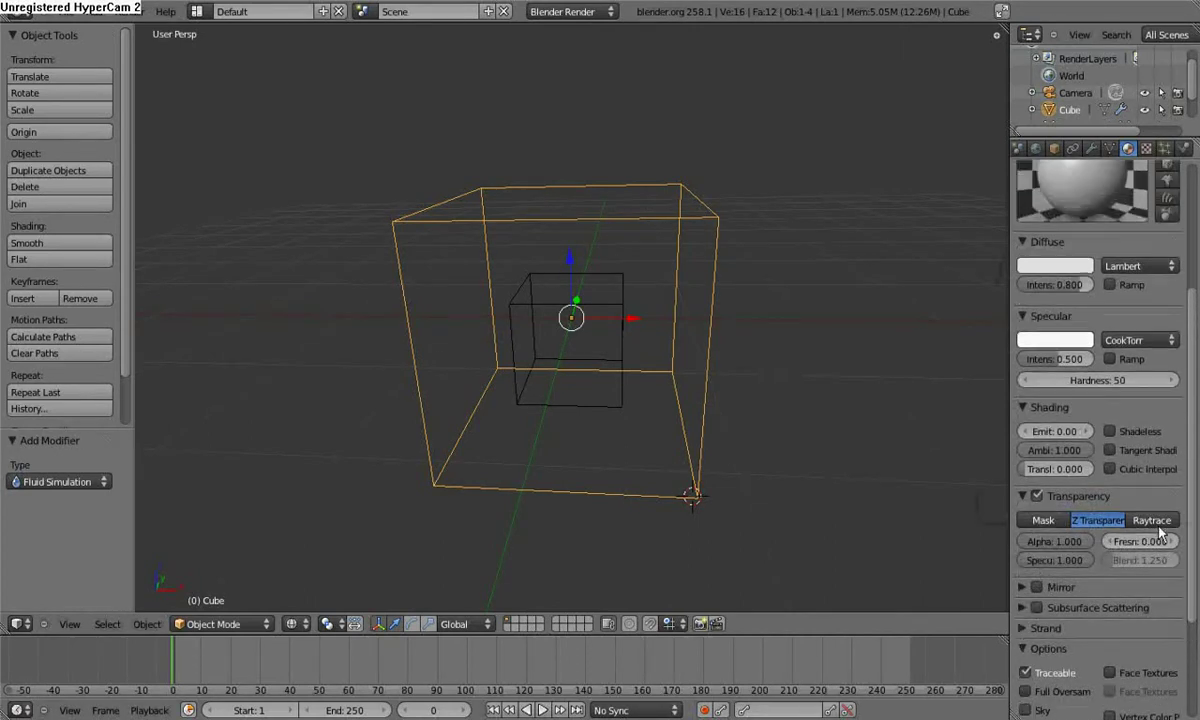
scroll(1104, 545, up, 1)
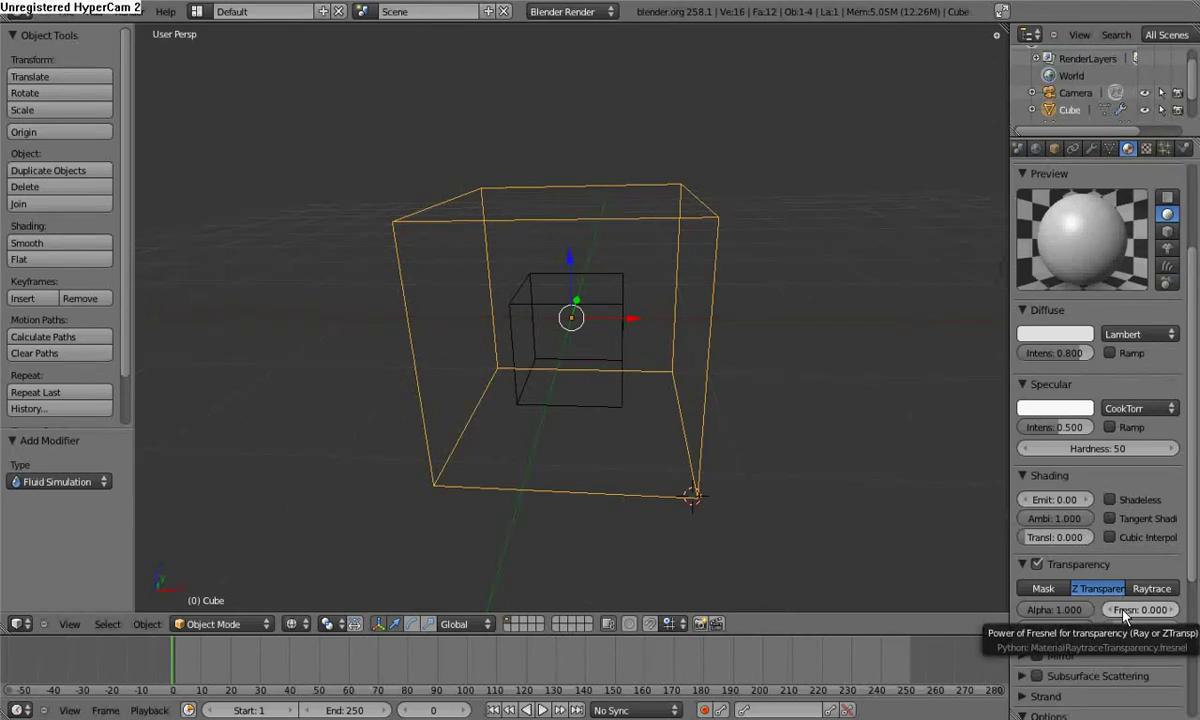
Raise the material's transparency Fresnel step by step to 3.300
drag(1125, 610, 1172, 612)
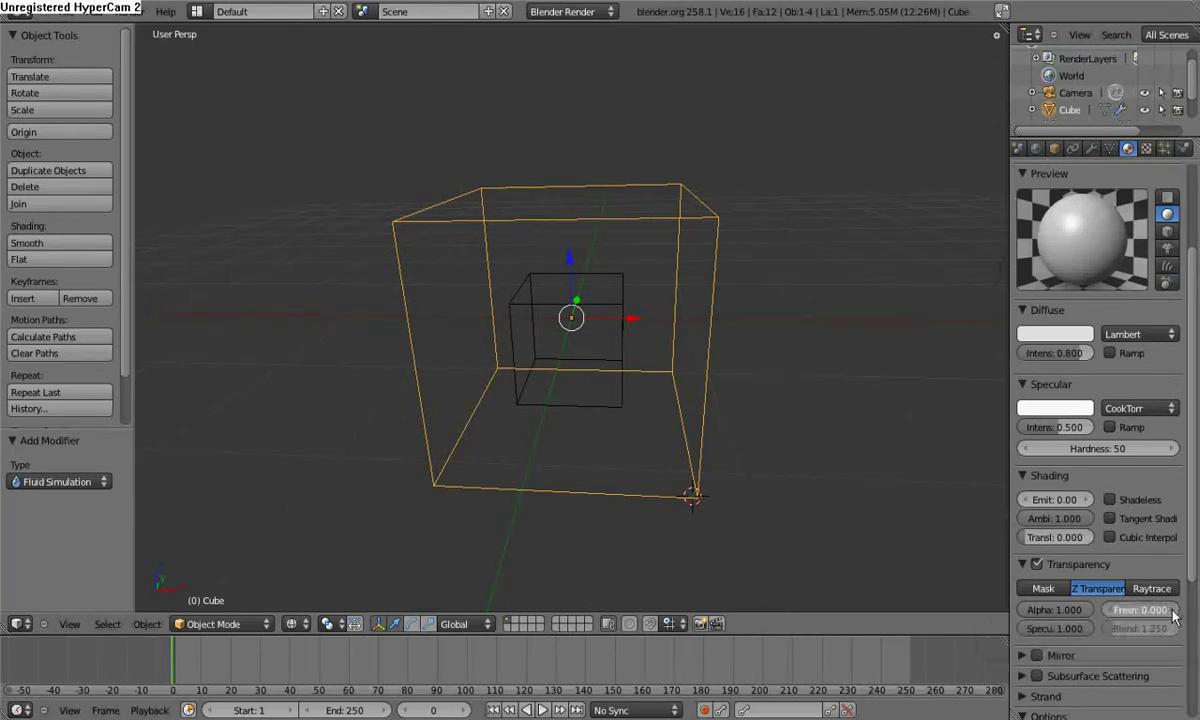
click(1173, 610)
click(1173, 610)
click(1173, 610)
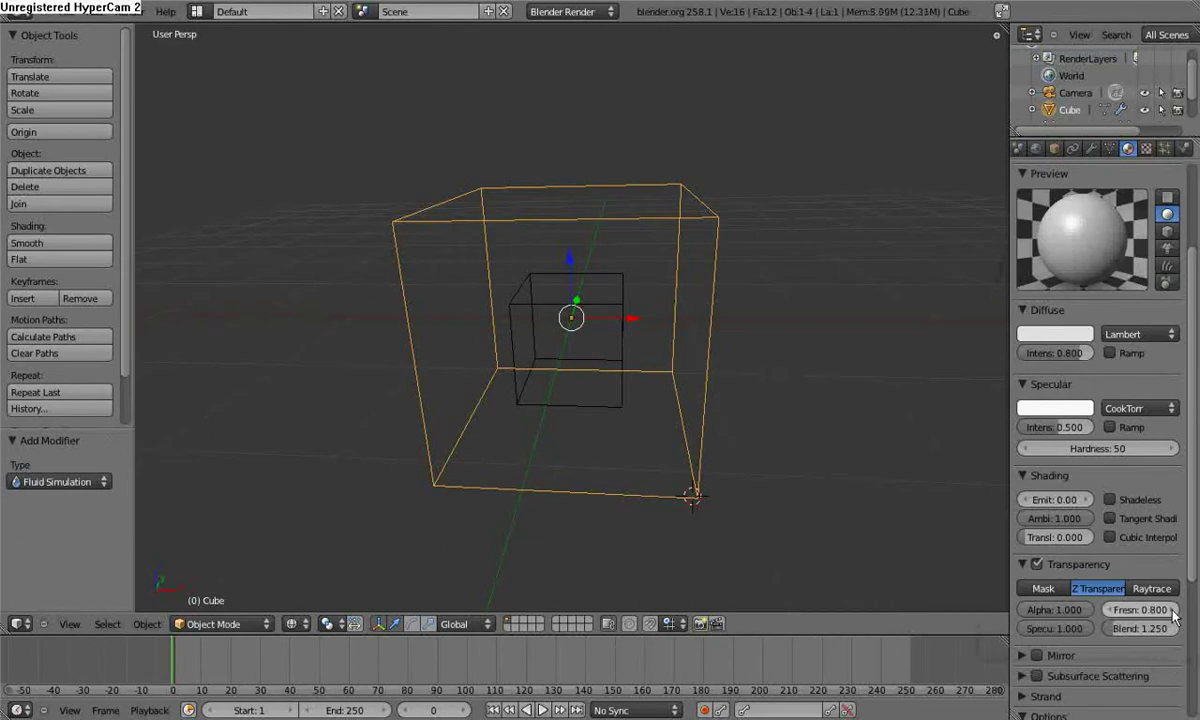
click(1173, 610)
click(1173, 610)
click(1173, 610)
click(1173, 610)
click(1173, 610)
click(1173, 610)
click(1173, 610)
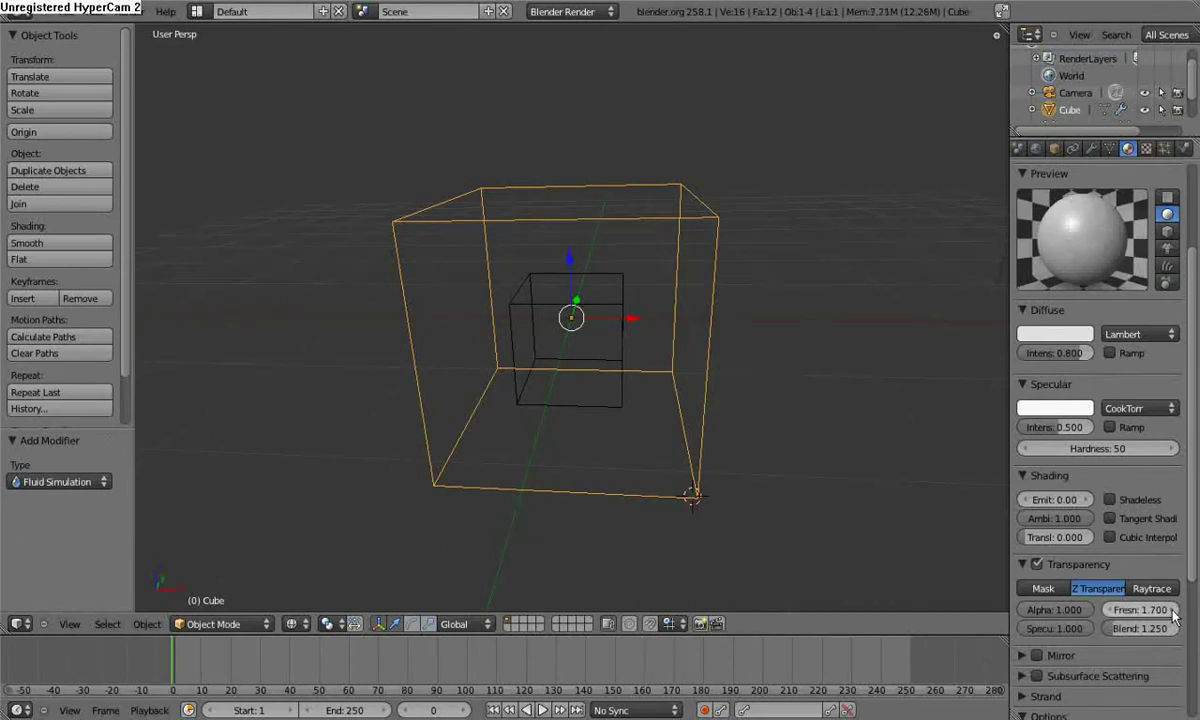
click(1173, 610)
click(1173, 610)
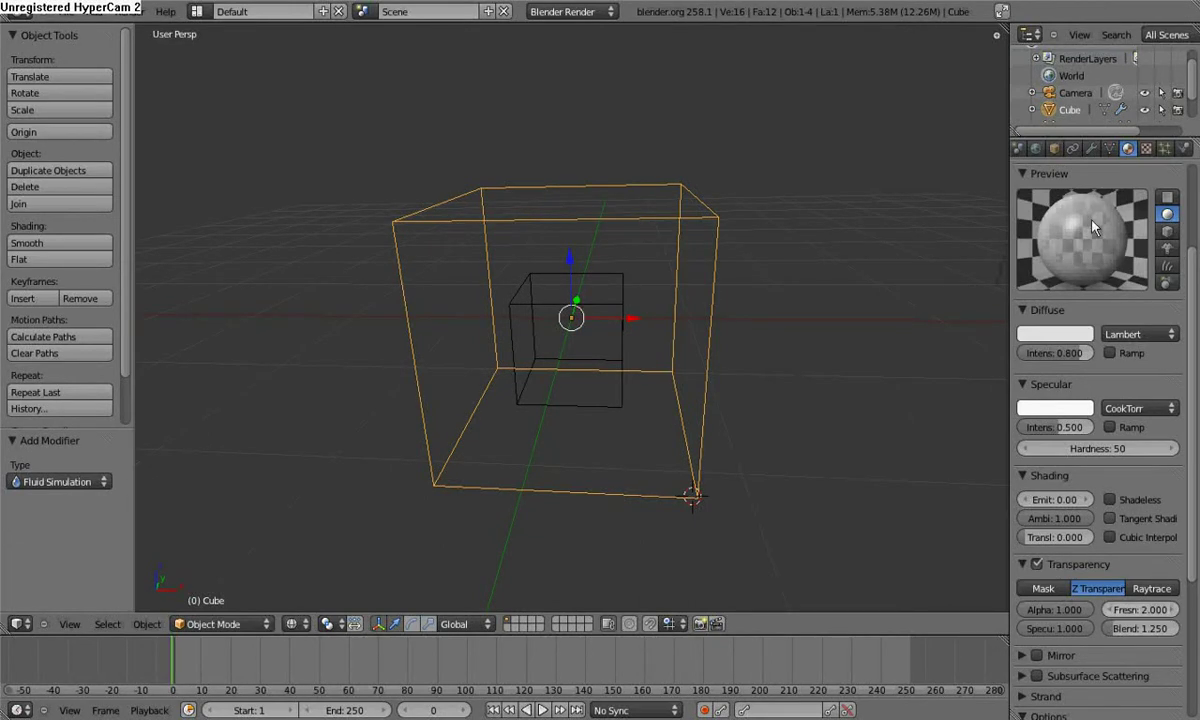
click(1173, 610)
click(1173, 610)
click(1173, 610)
click(1173, 610)
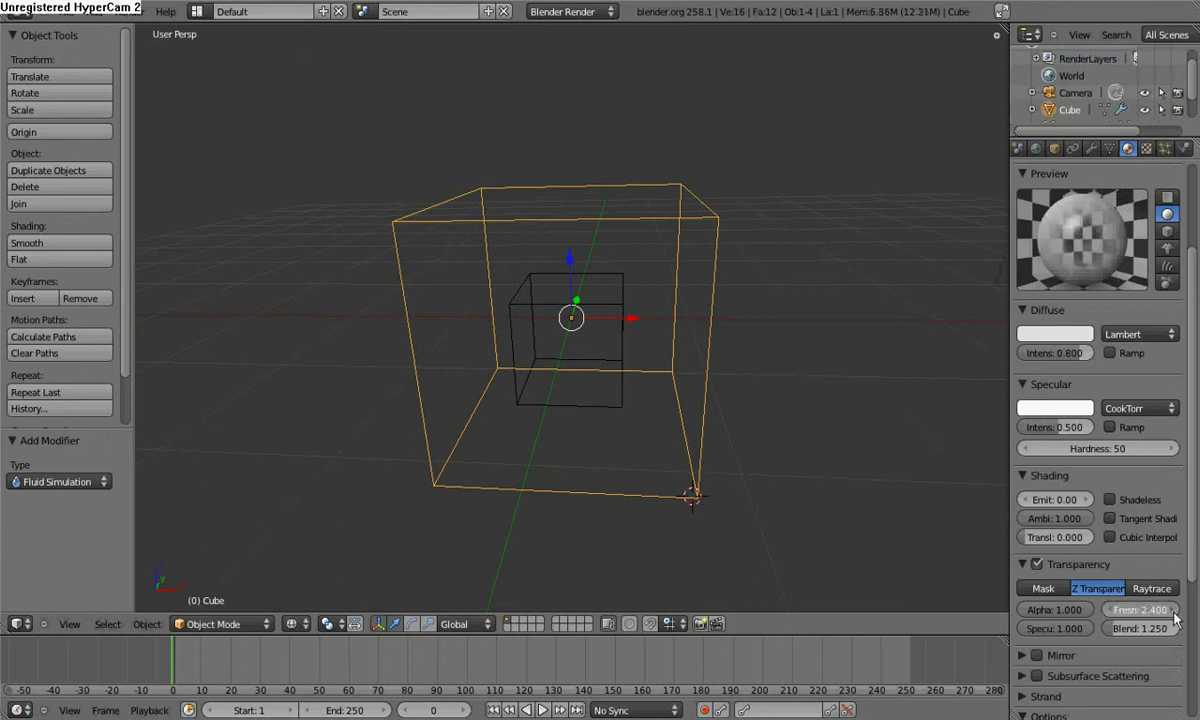
click(1173, 610)
click(1173, 610)
click(1173, 610)
click(1173, 611)
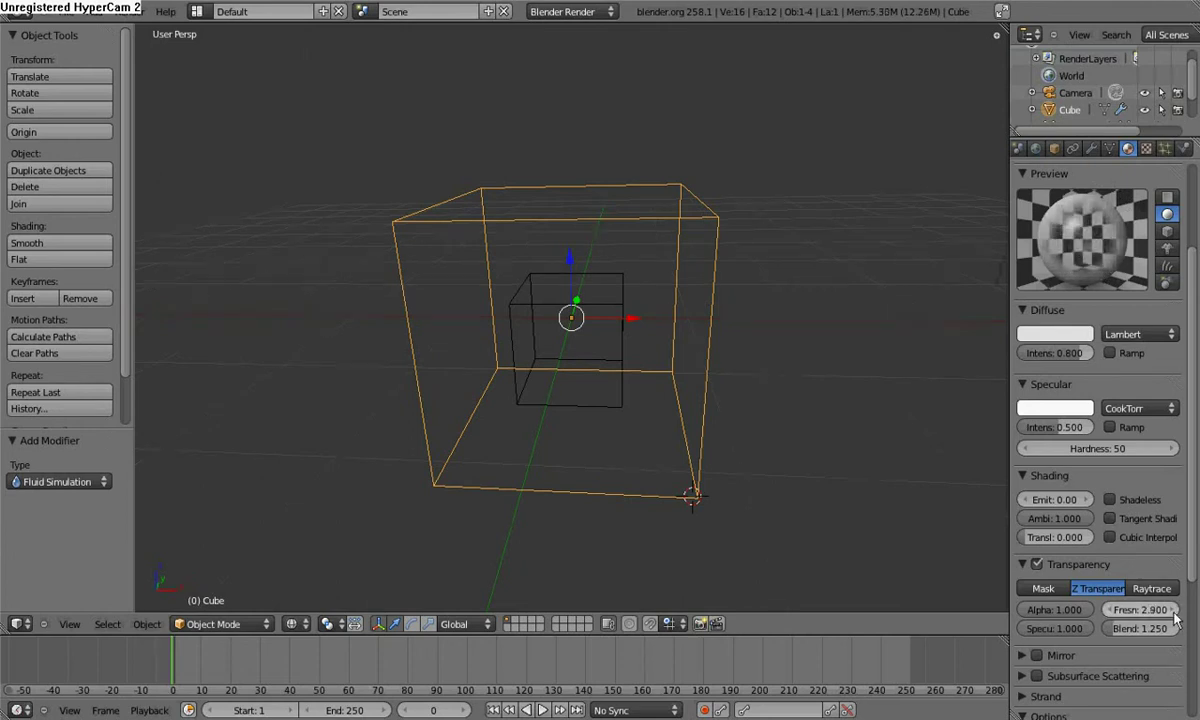
click(1173, 611)
click(1173, 610)
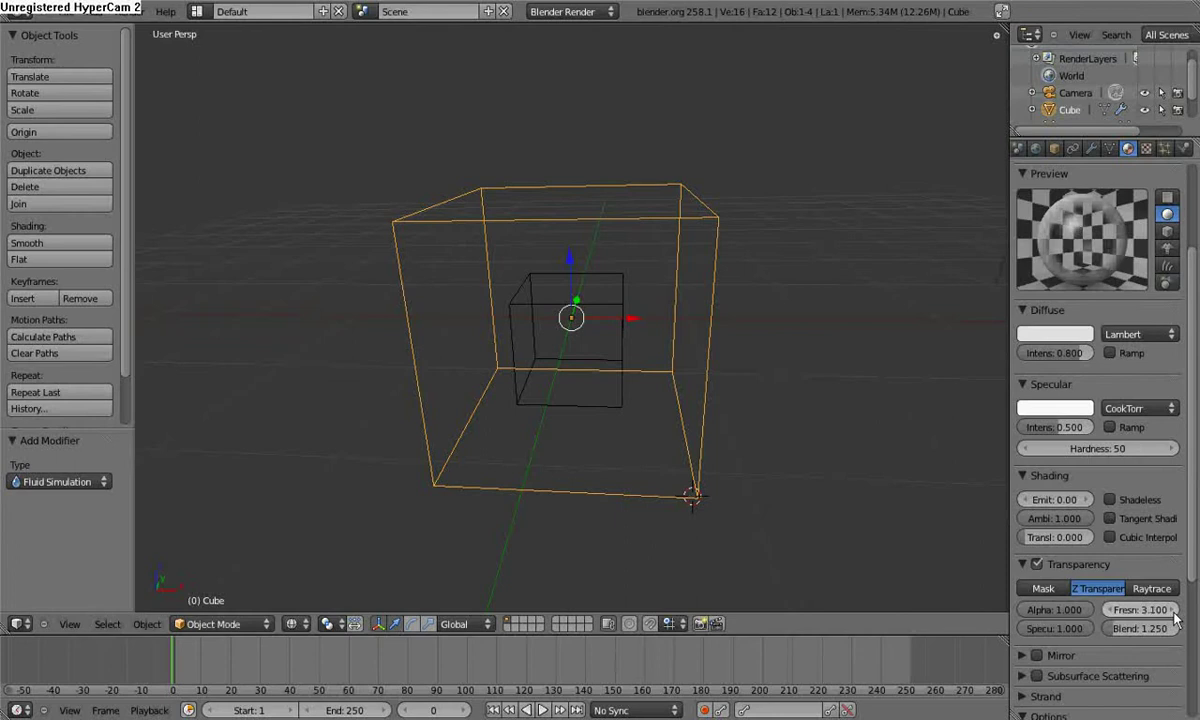
click(1173, 610)
click(1173, 610)
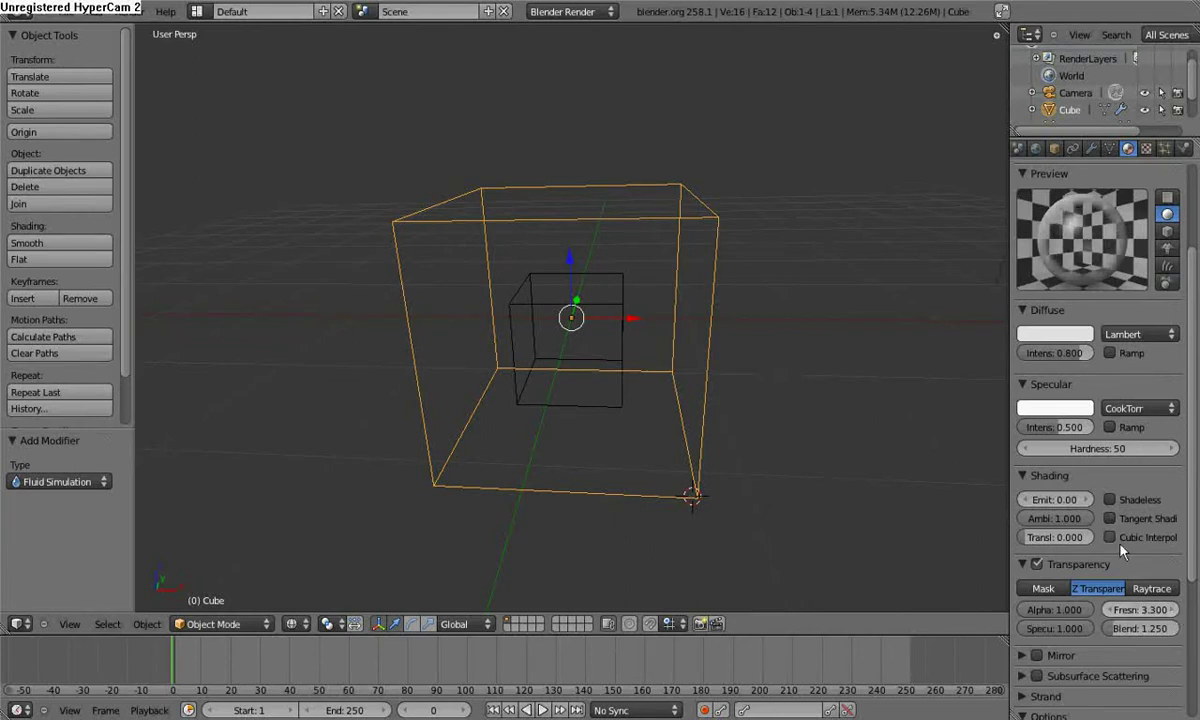
Set the domain material's transparency blend to 1.500
scroll(1150, 570, down, 2)
scroll(1155, 590, up, 1)
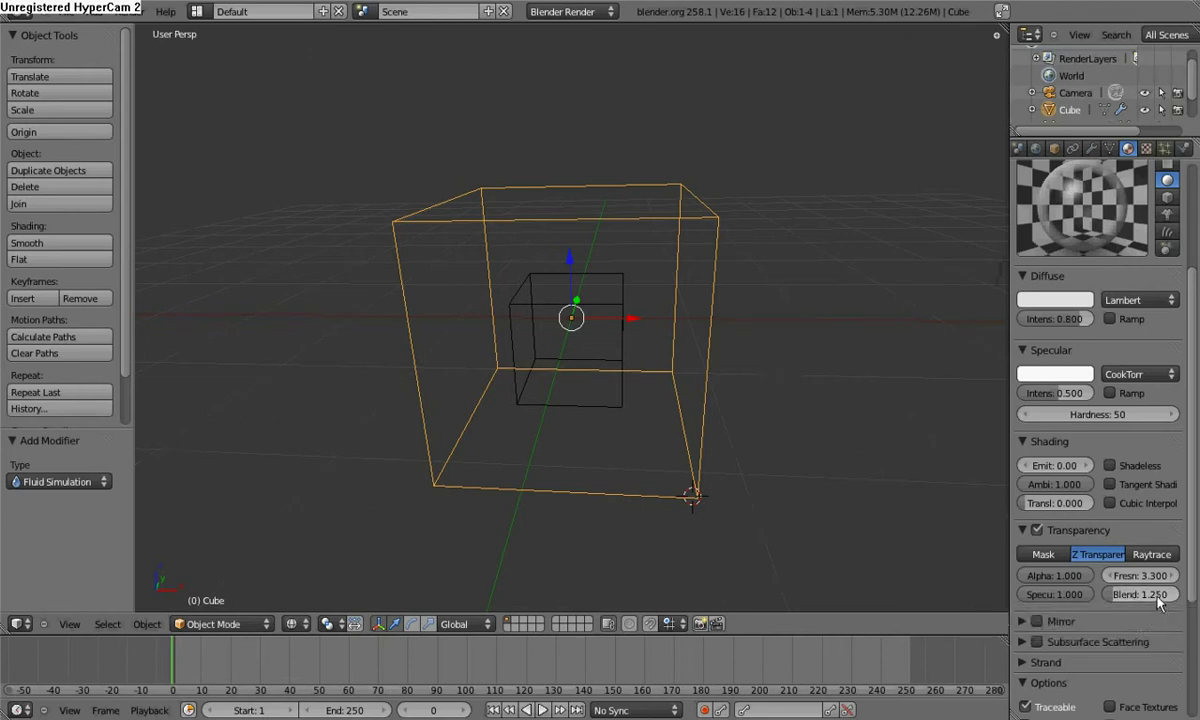
click(1140, 594)
text(.5)
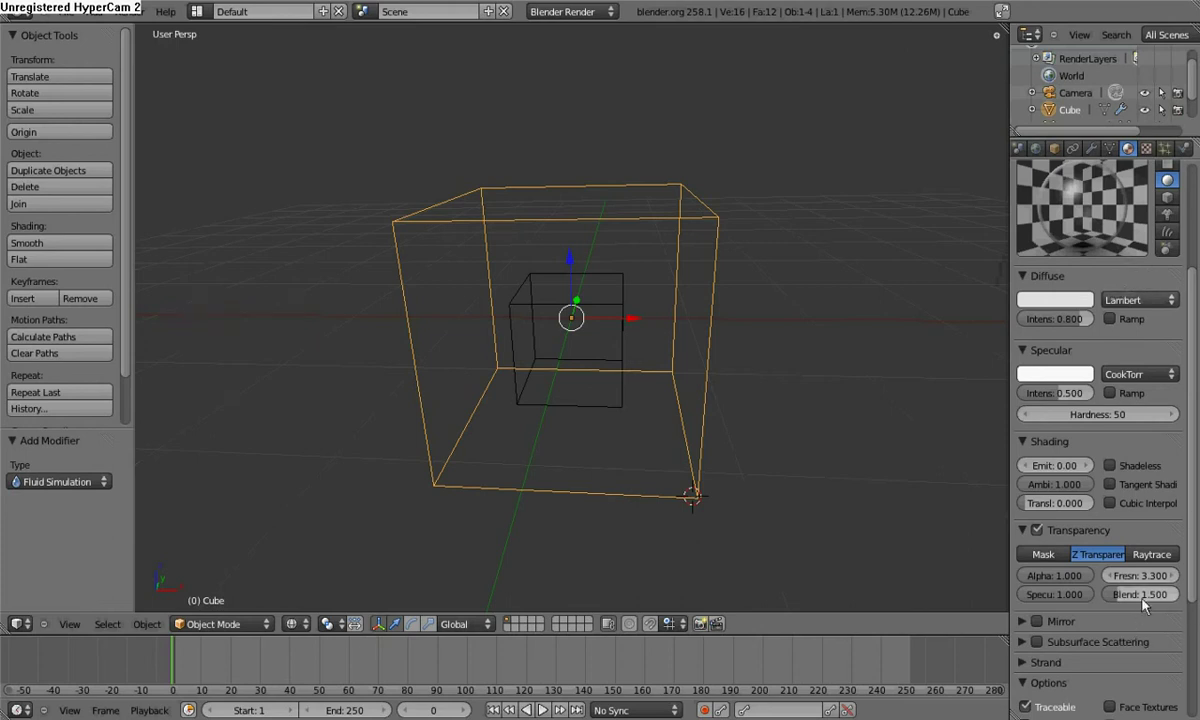
scroll(1135, 604, down, 1)
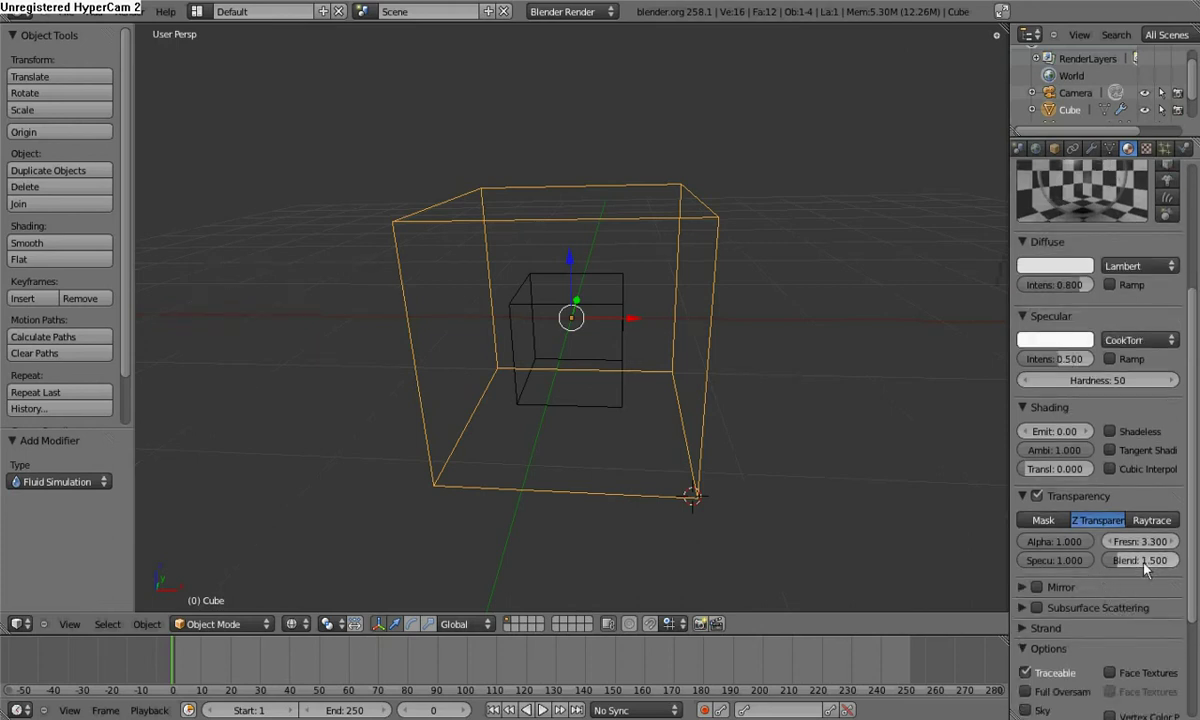
Expand the Mirror settings and set mirror reflectivity to 1.000
click(1021, 589)
scroll(1025, 570, down, 2)
scroll(1028, 580, down, 1)
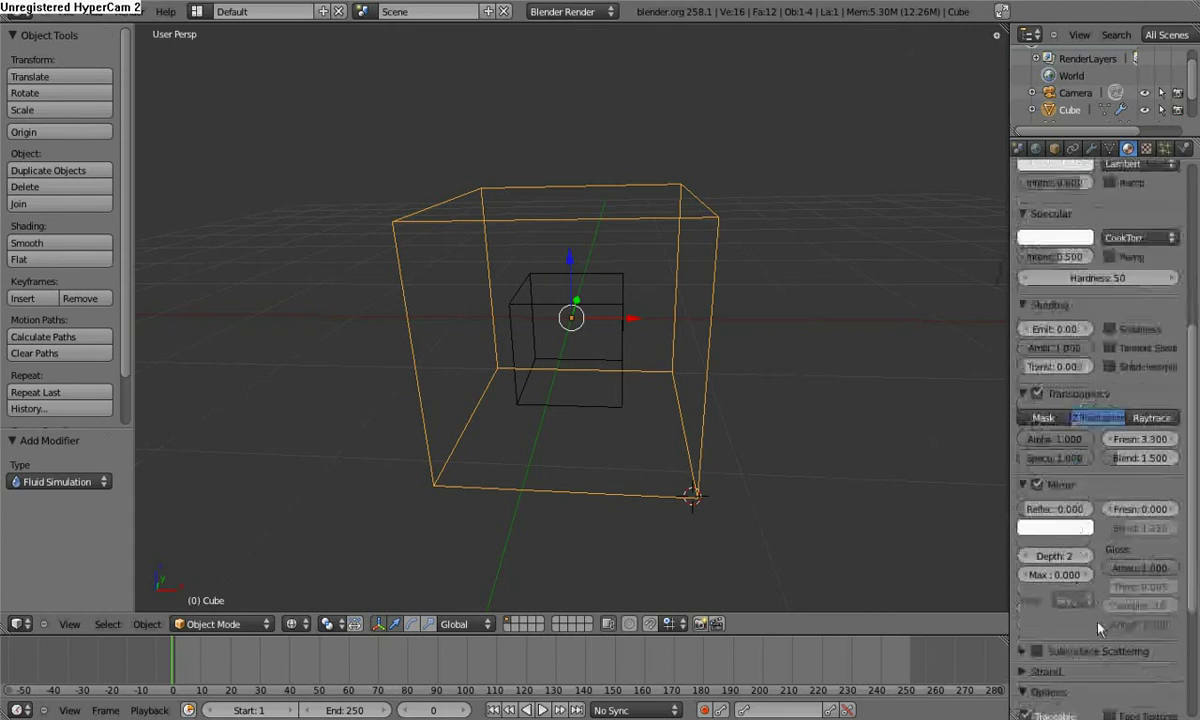
click(1046, 512)
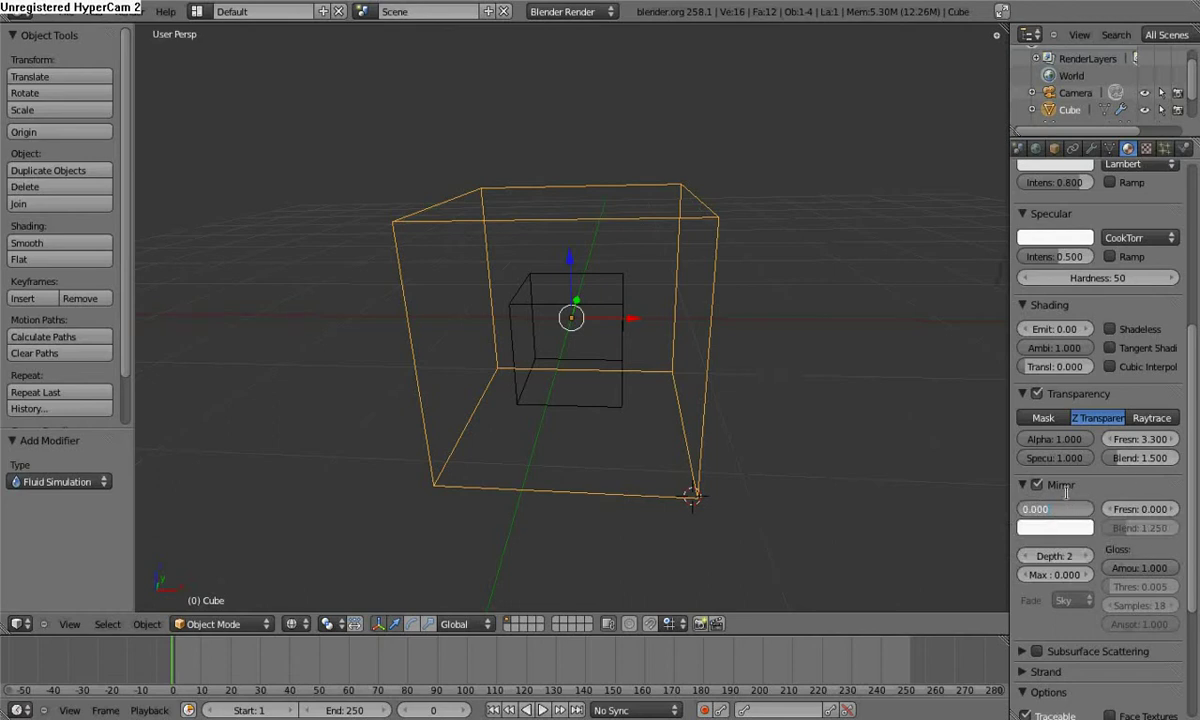
key(Return)
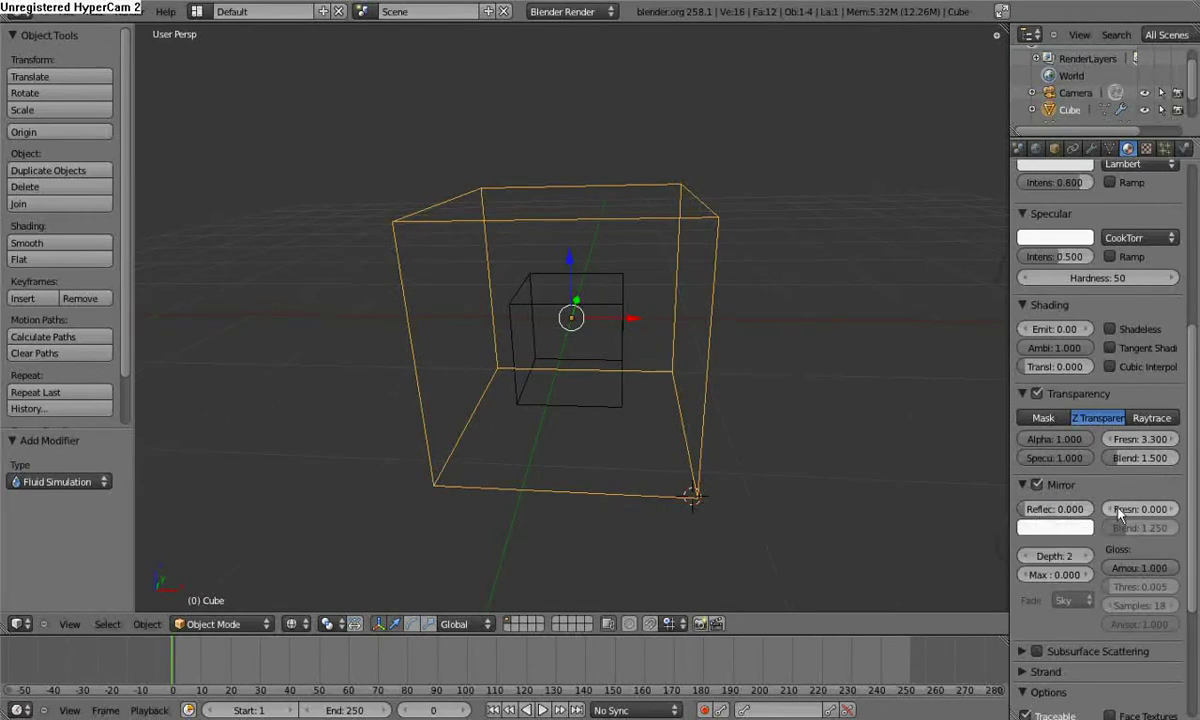
click(1050, 509)
key(BackSpace)
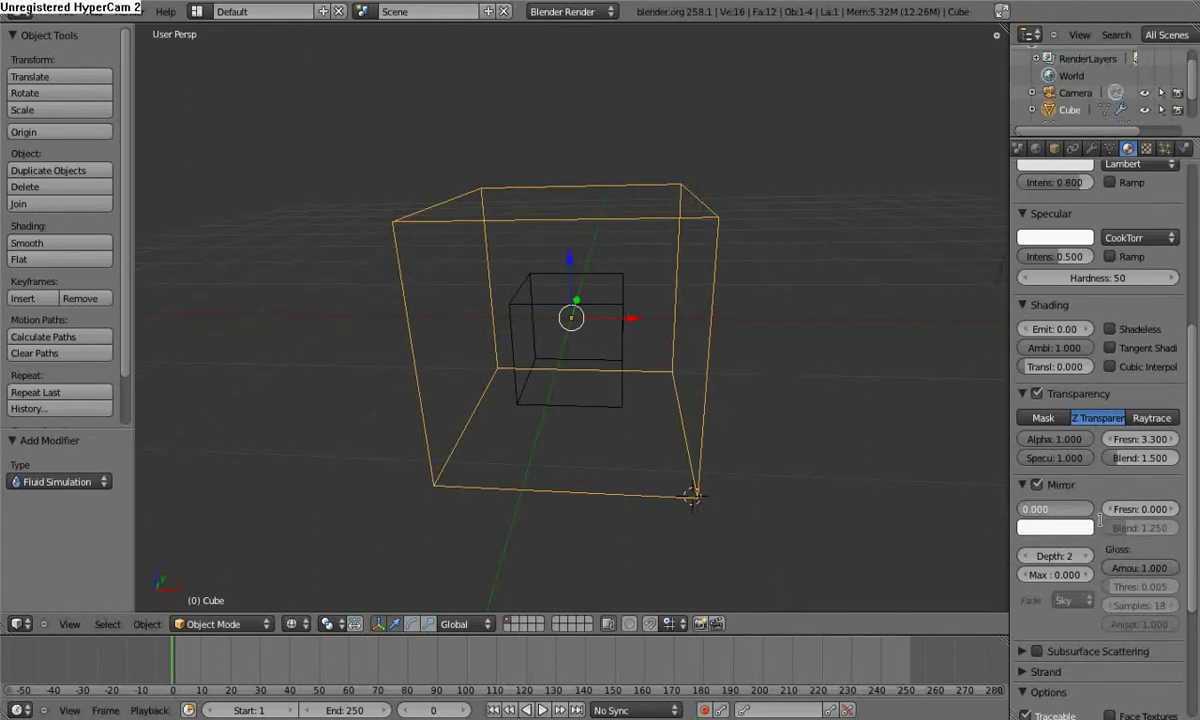
text(1)
key(Return)
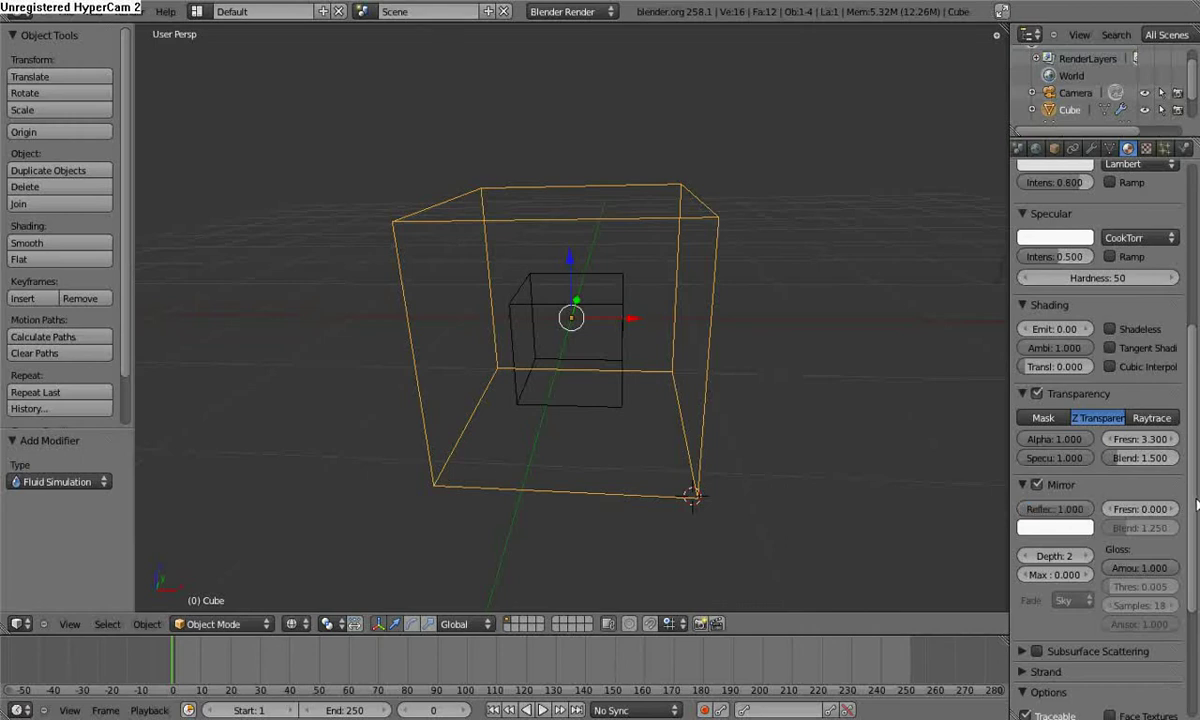
Raise the mirror Fresnel to 1.400 and set mirror blend to 1.500
scroll(1195, 383, up, 5)
scroll(1180, 370, down, 1)
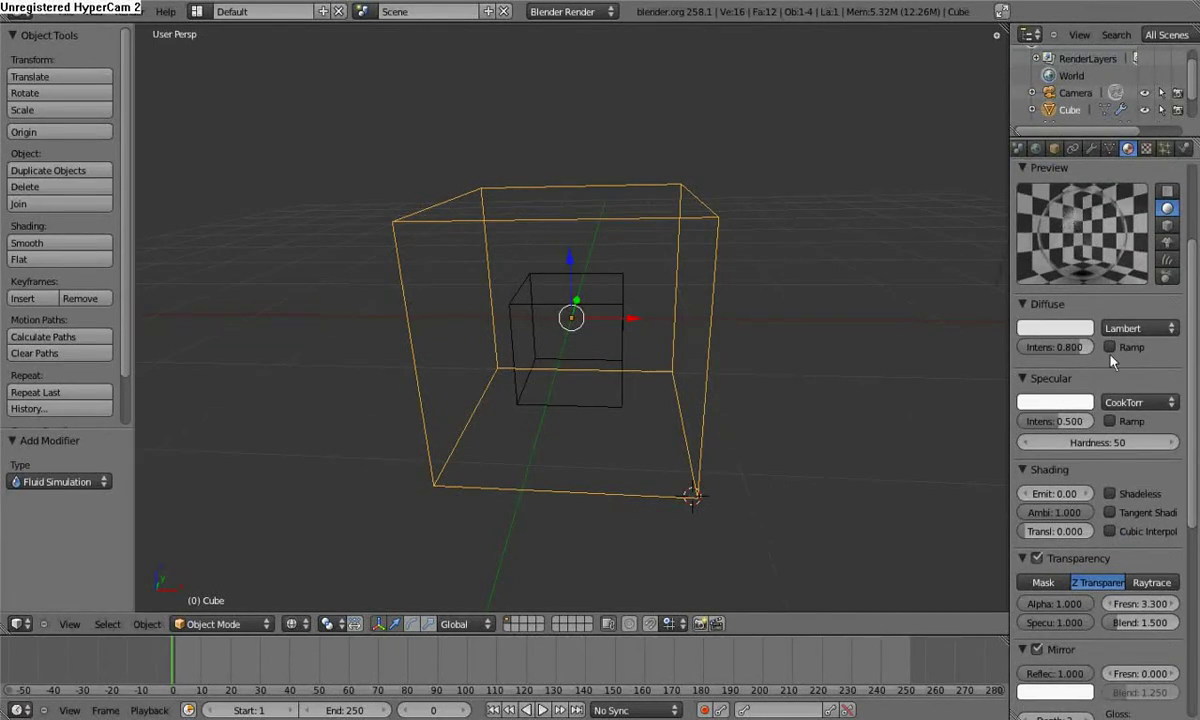
scroll(1079, 673, down, 1)
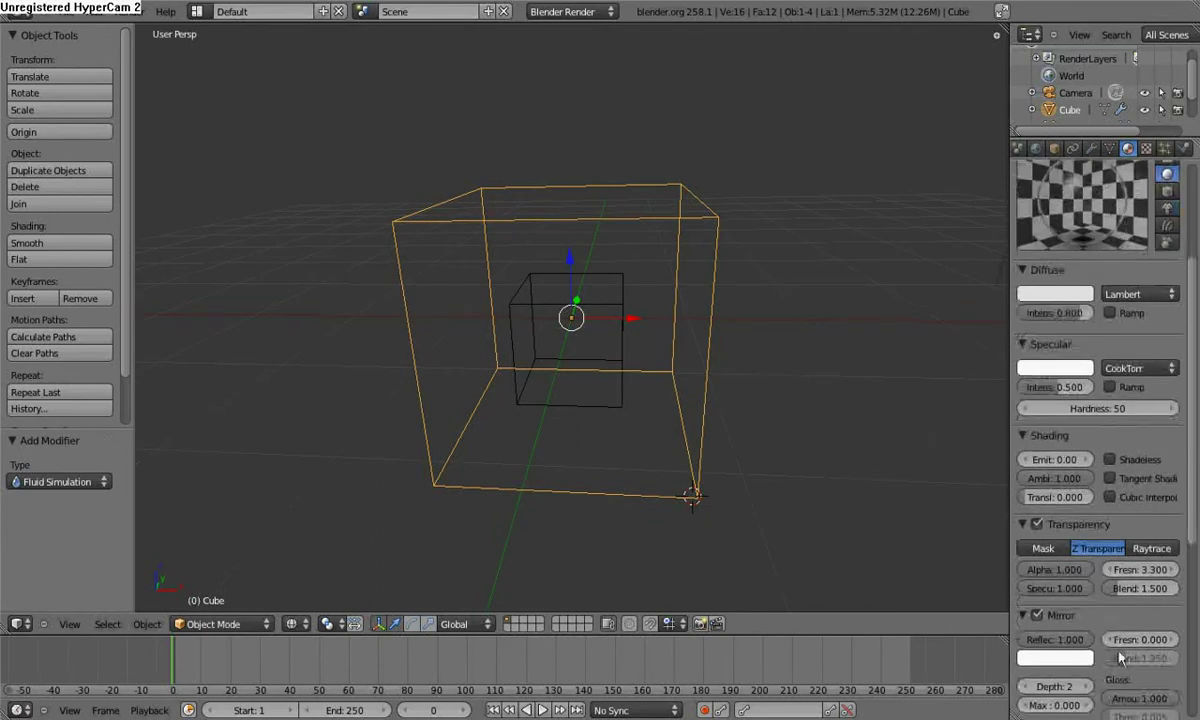
click(1174, 640)
click(1174, 640)
click(1174, 640)
click(1174, 640)
click(1174, 640)
click(1174, 640)
click(1174, 640)
click(1174, 640)
click(1174, 640)
click(1174, 640)
click(1174, 640)
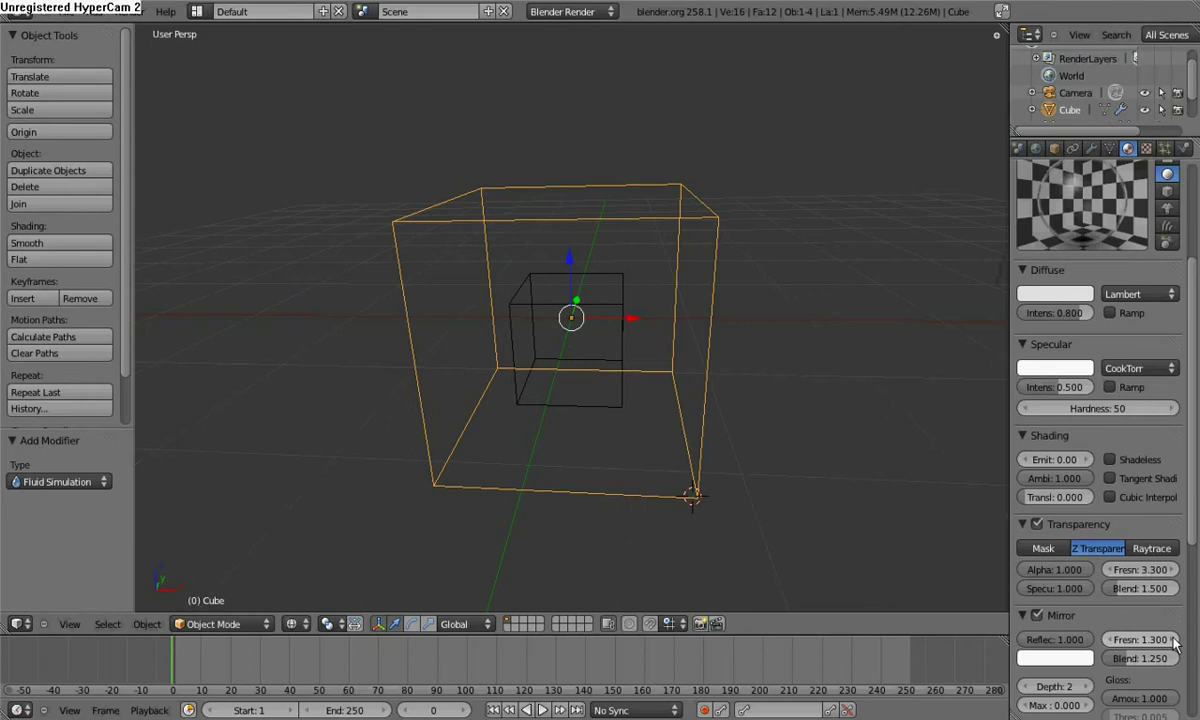
click(1174, 640)
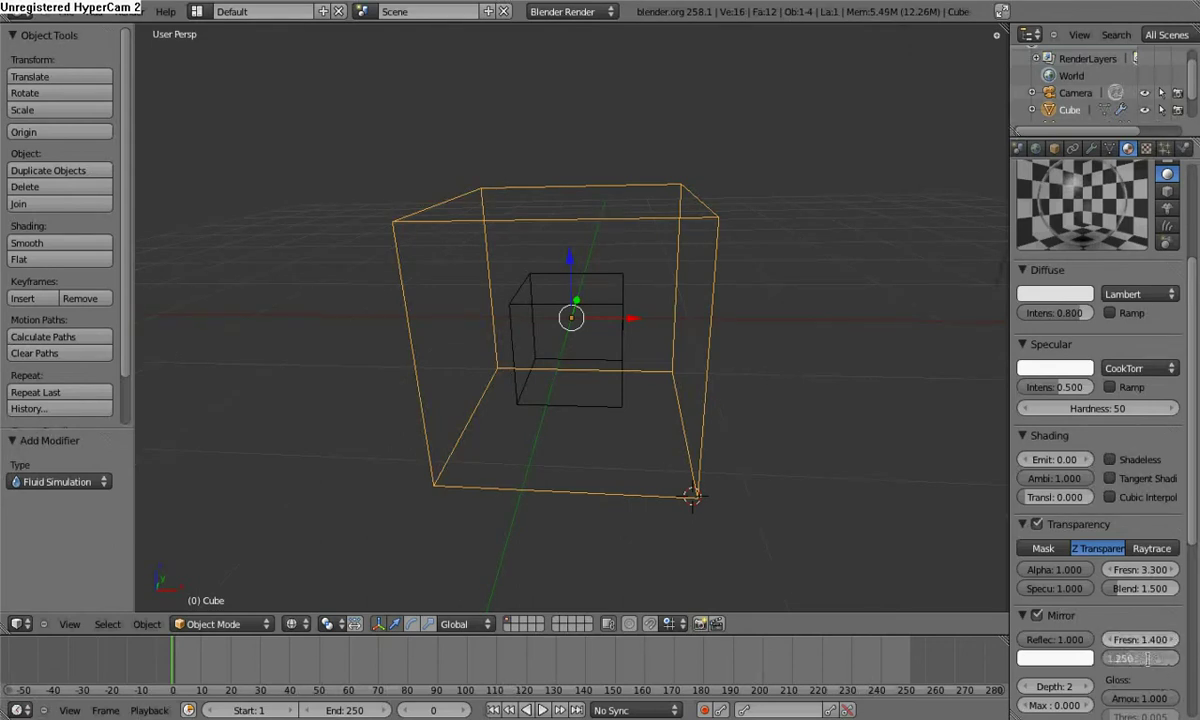
click(1145, 658)
text(1)
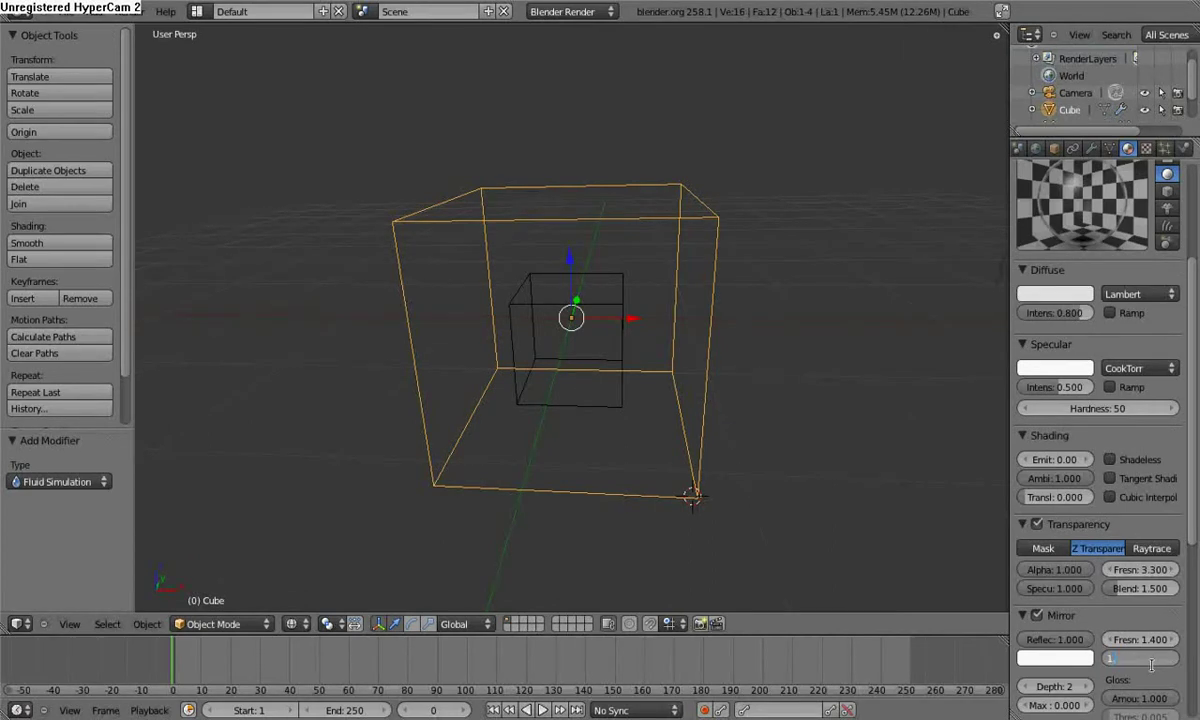
text(Blend: 1.5)
key(Return)
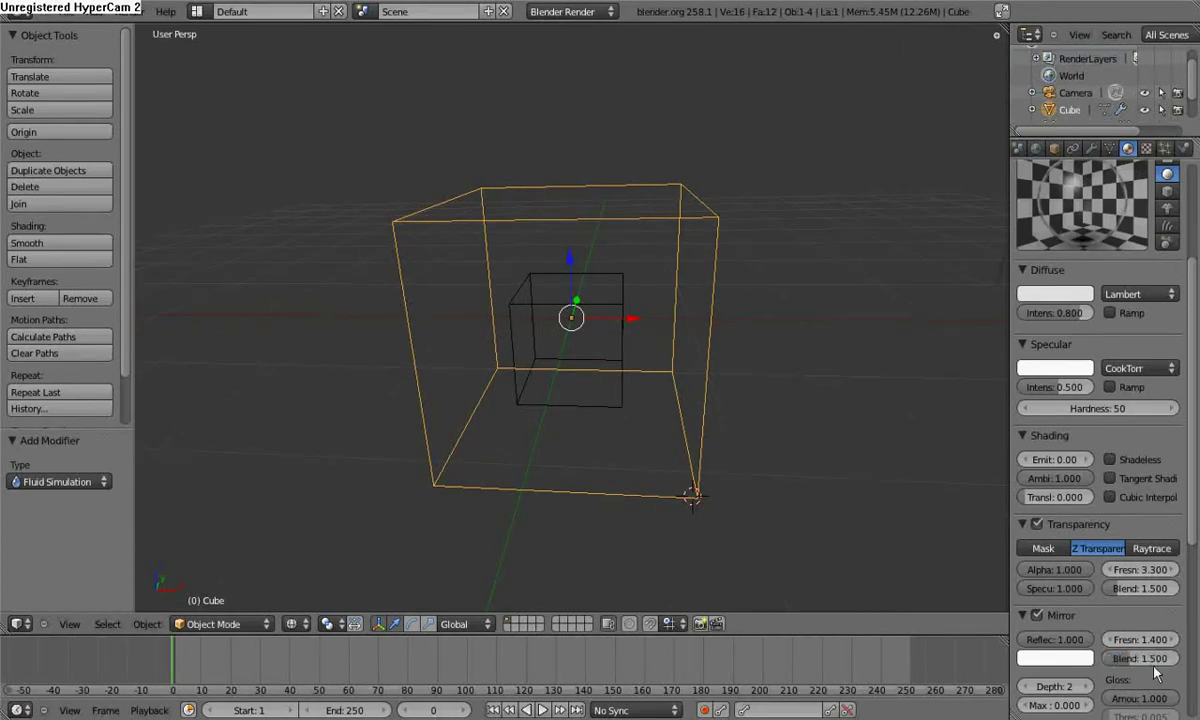
Keep raising the mirror Fresnel with the arrows, up to 2.800
click(1172, 640)
click(1172, 640)
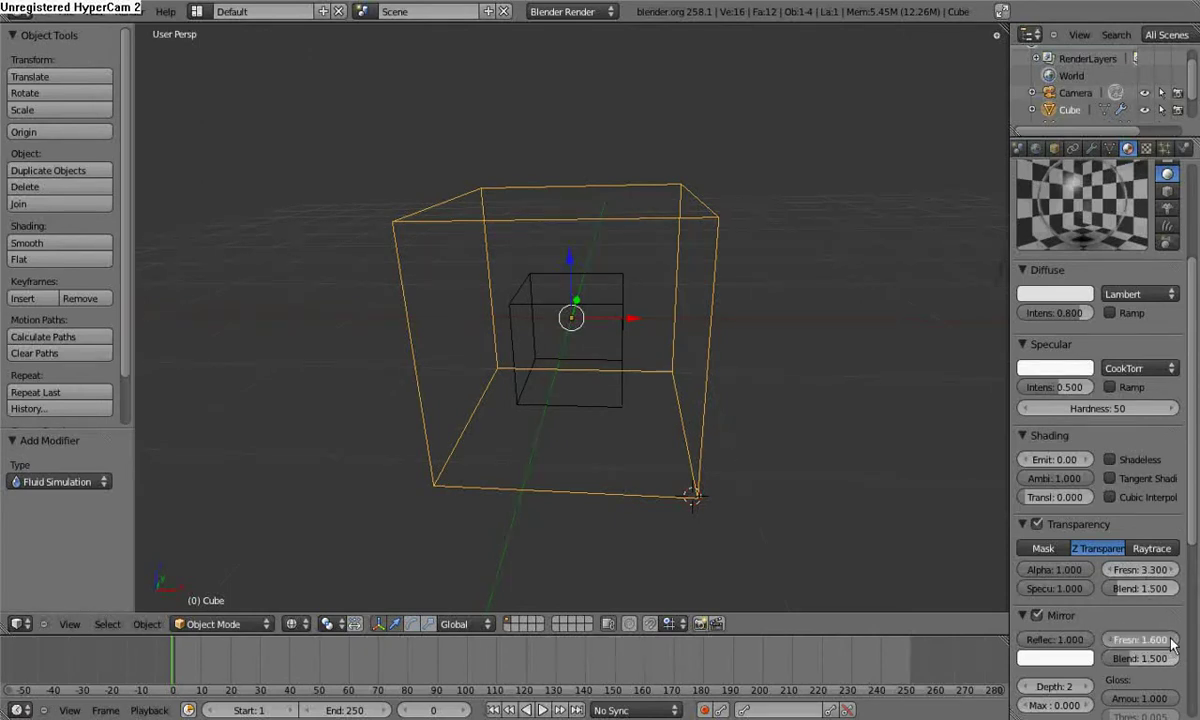
click(1172, 640)
click(1172, 640)
click(1172, 640)
click(1172, 640)
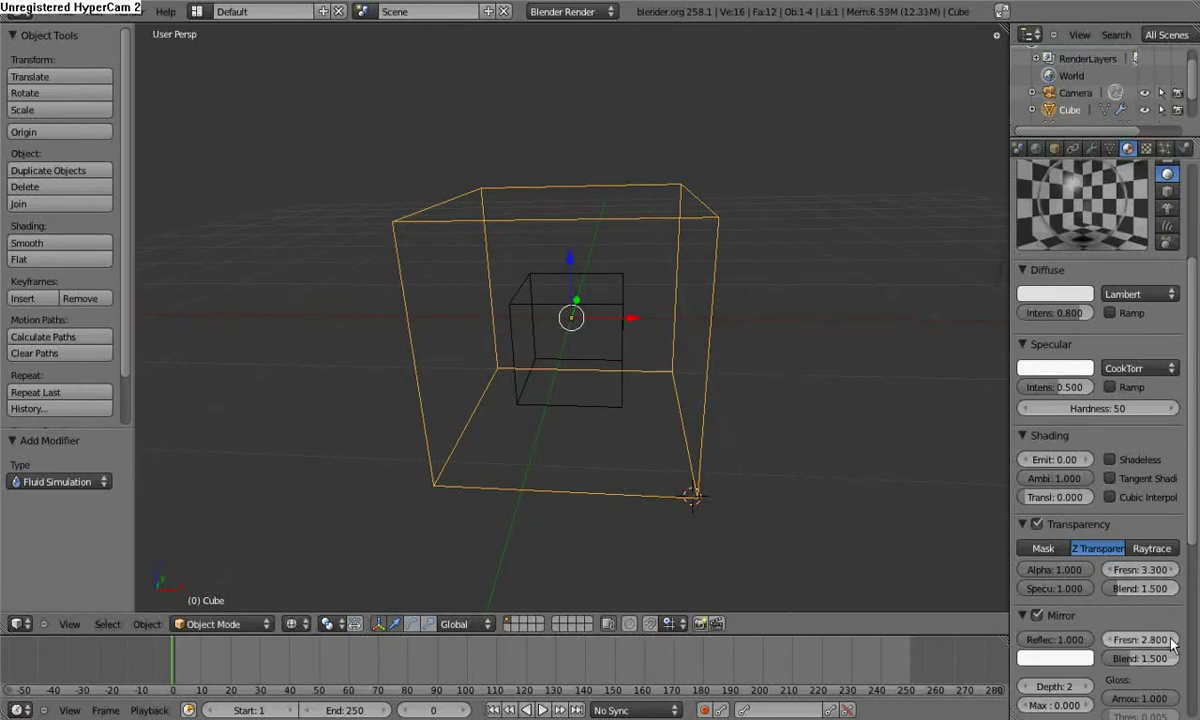
click(1172, 640)
scroll(1073, 640, down, 1)
Re-enter mirror reflectivity as 1, then change it to 0.800
click(1060, 605)
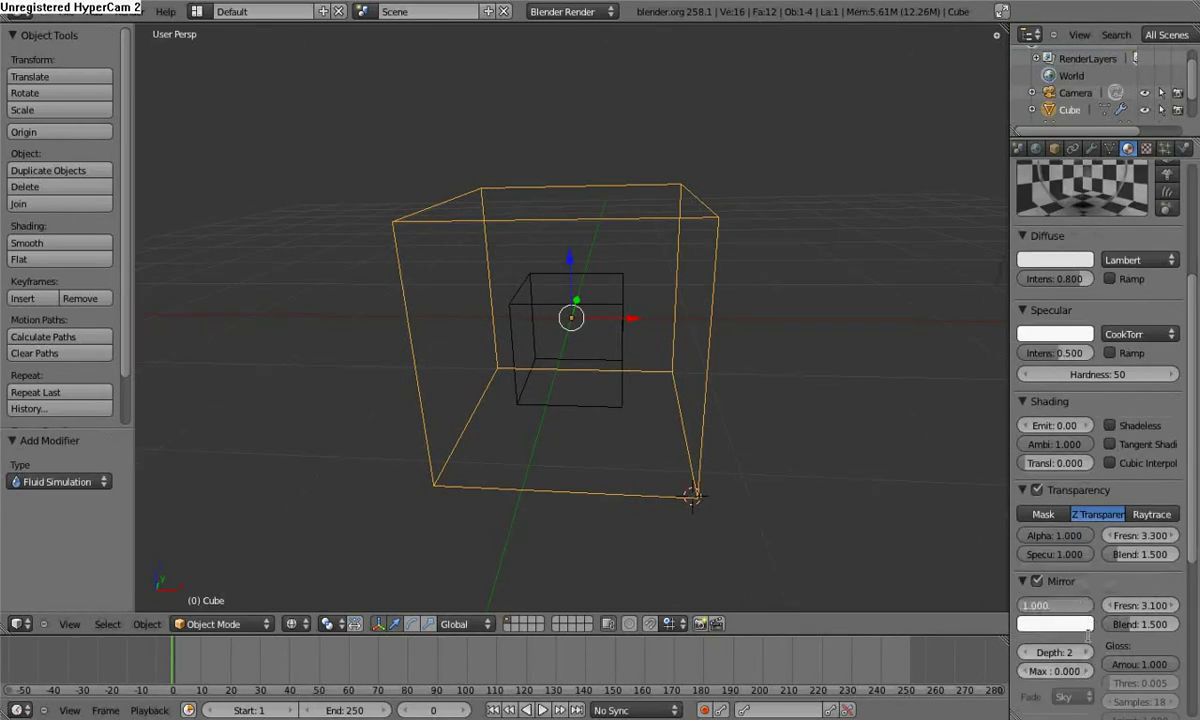
key(BackSpace)
text(1.5)
key(Return)
scroll(1068, 660, up, 1)
scroll(1070, 677, up, 1)
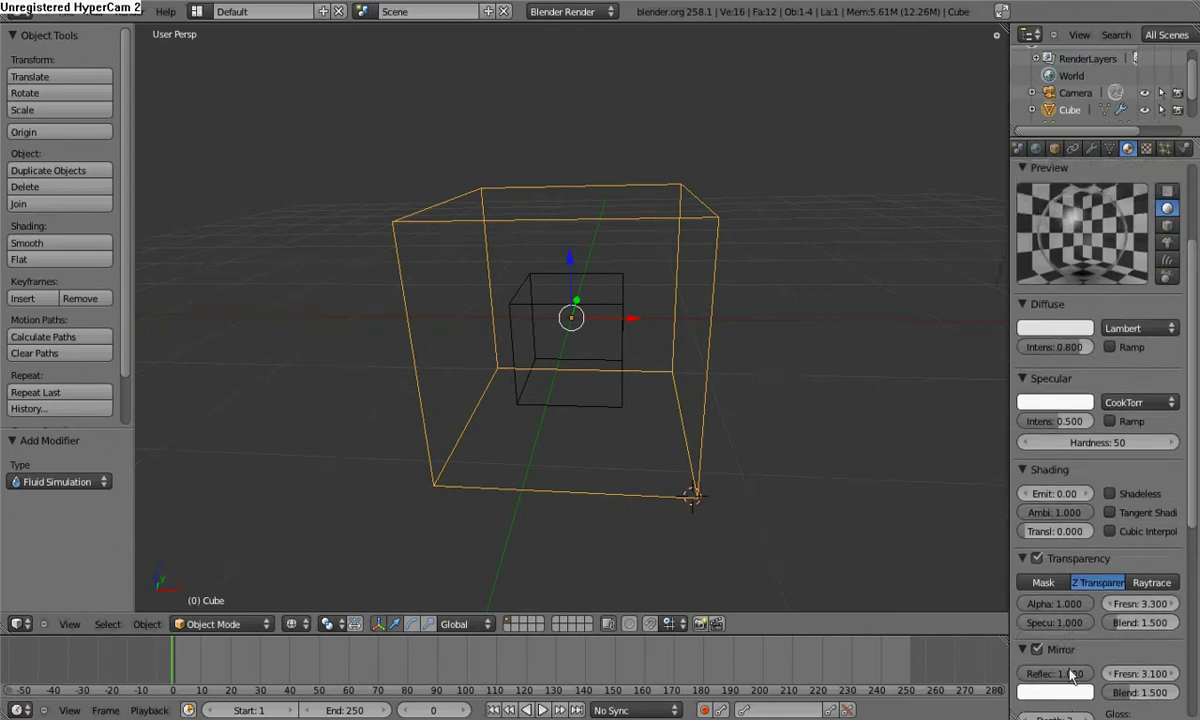
click(1071, 677)
key(BackSpace)
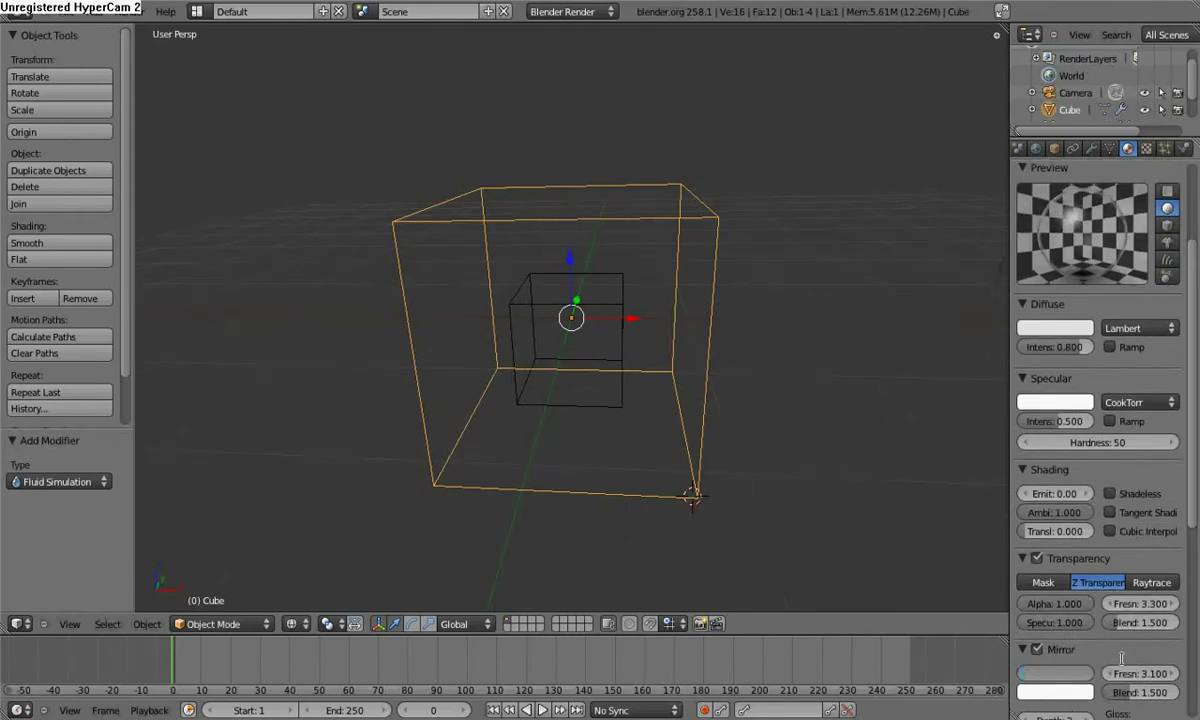
text(0.8)
key(Return)
Lower the transparency Fresnel to 3.100 and set transparency Blend to 1.300
scroll(1100, 640, up, 2)
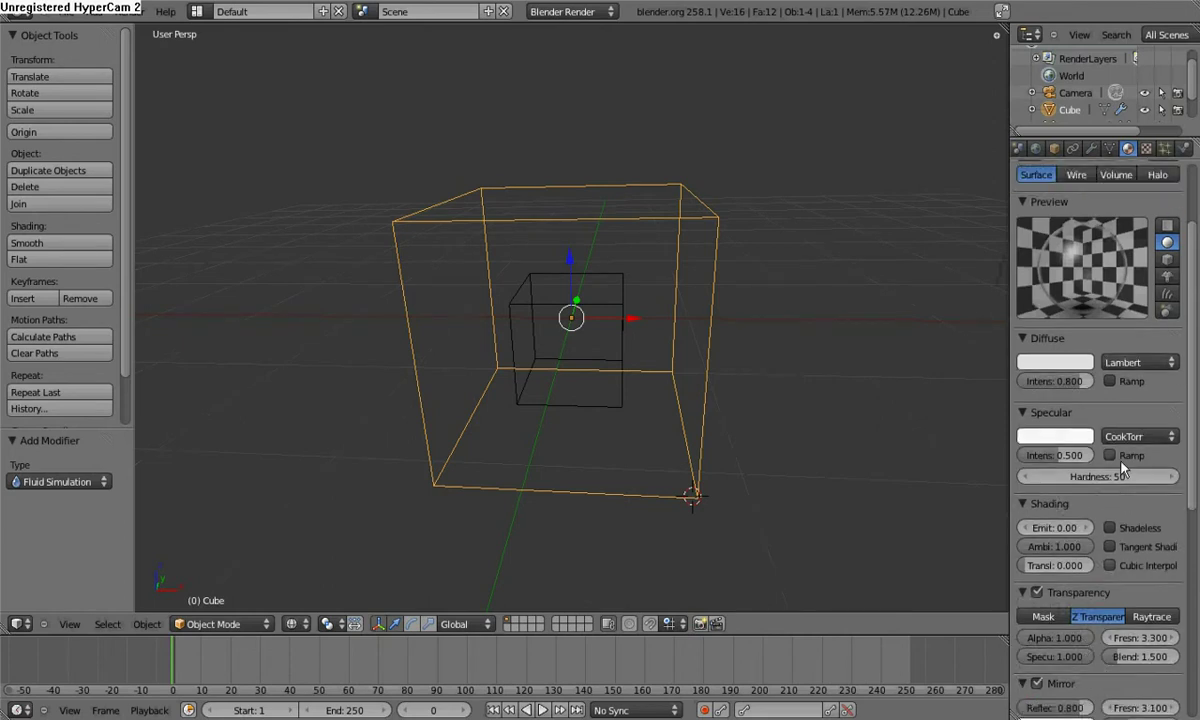
scroll(1150, 580, up, 2)
scroll(1160, 555, down, 2)
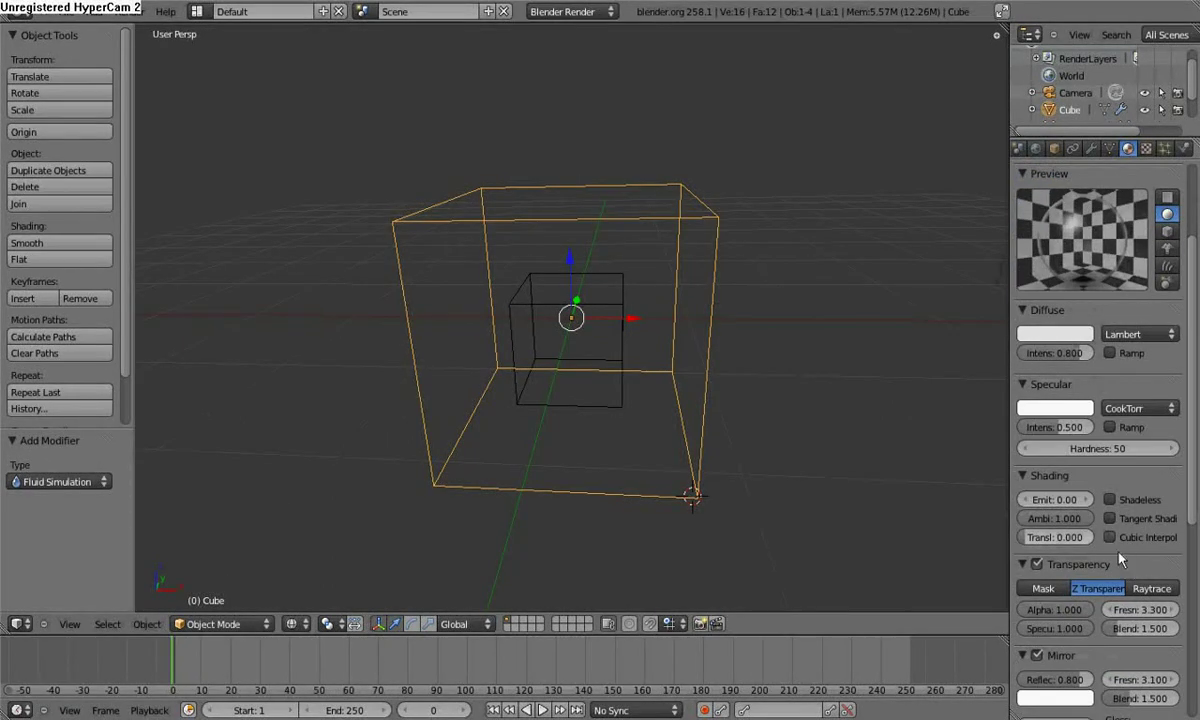
scroll(1160, 555, down, 3)
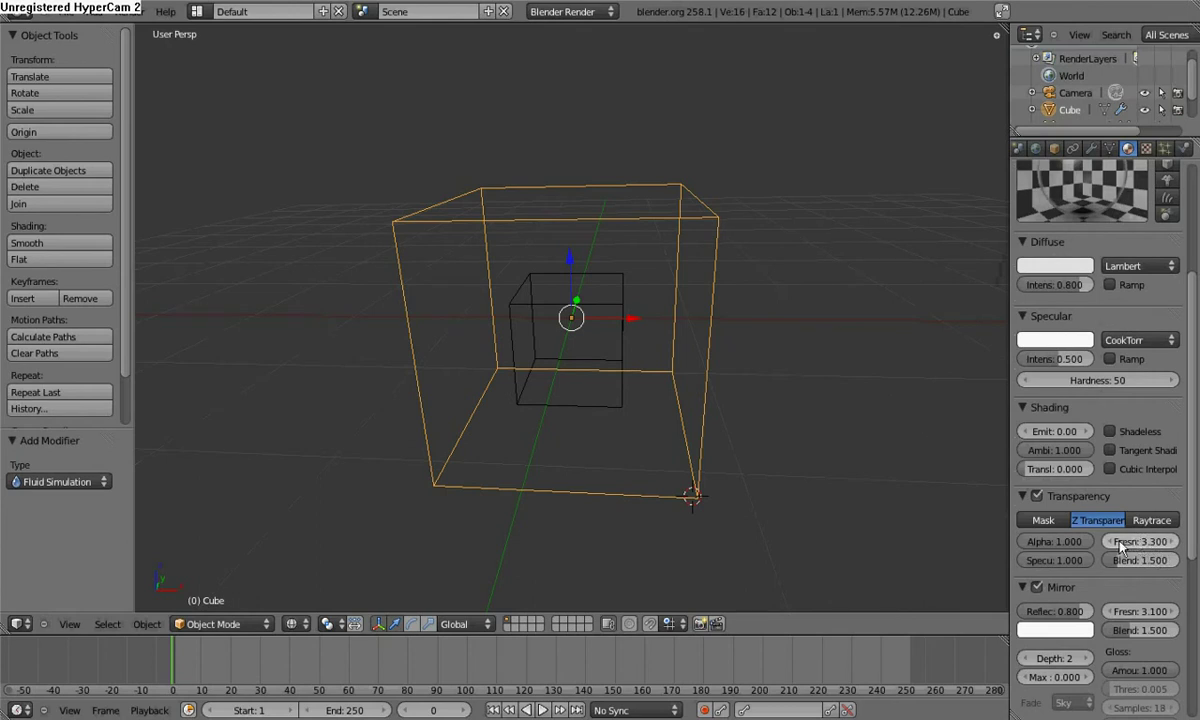
drag(1110, 545, 1105, 543)
click(1151, 558)
key(Return)
scroll(1063, 534, up, 3)
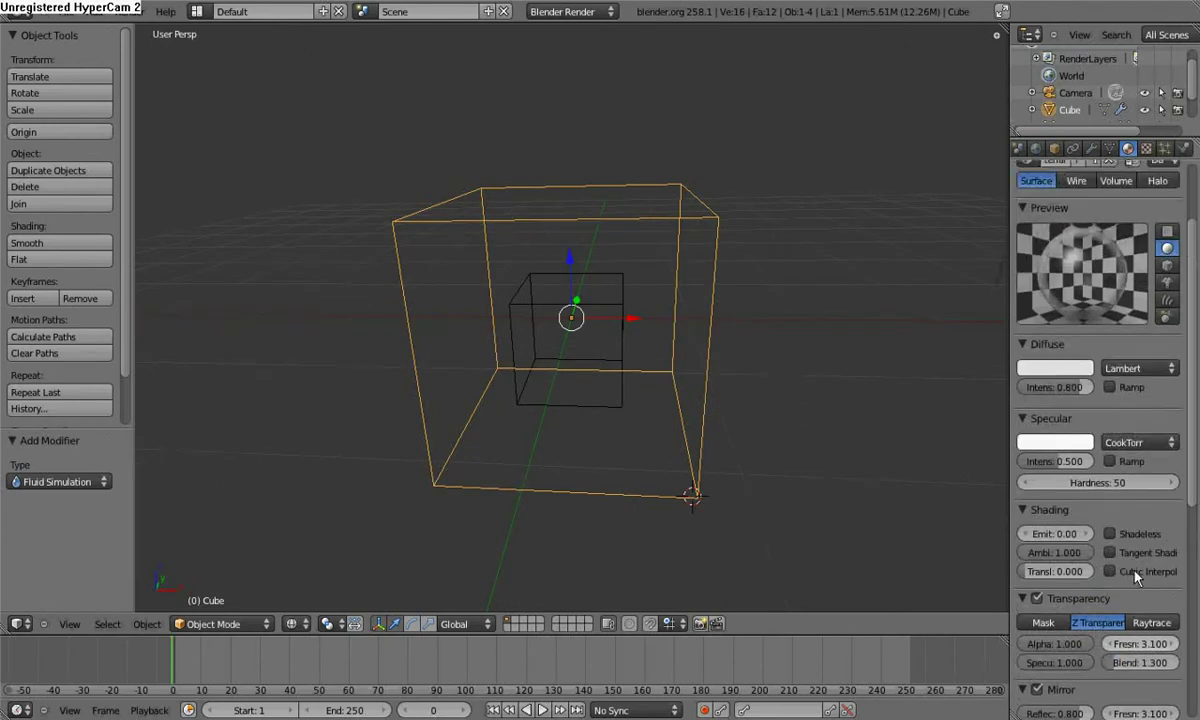
scroll(935, 455, up, 3)
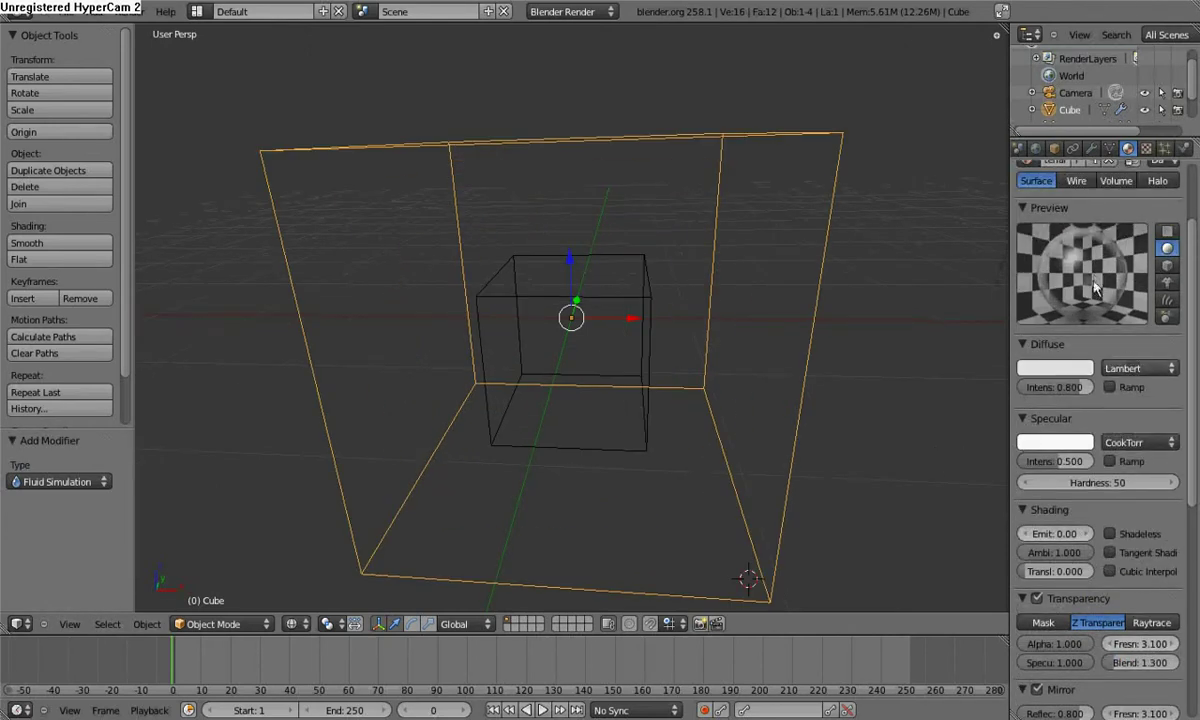
Set the domain material's diffuse colour to a saturated light blue
click(1059, 370)
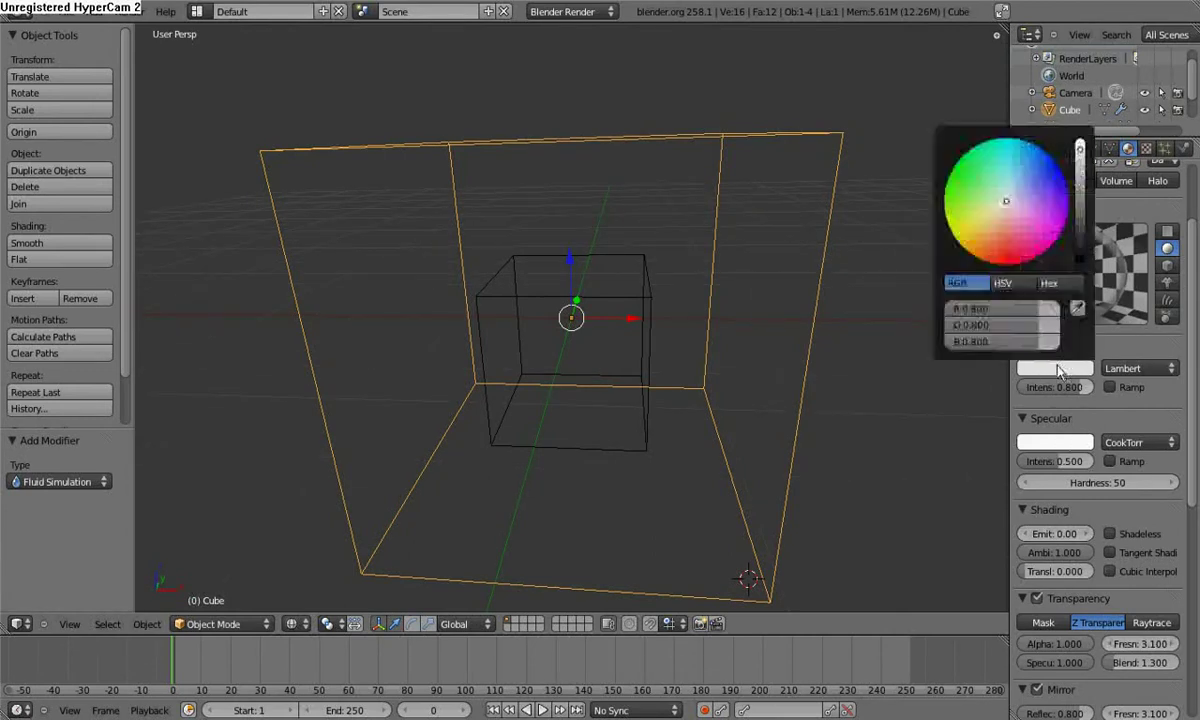
click(1052, 370)
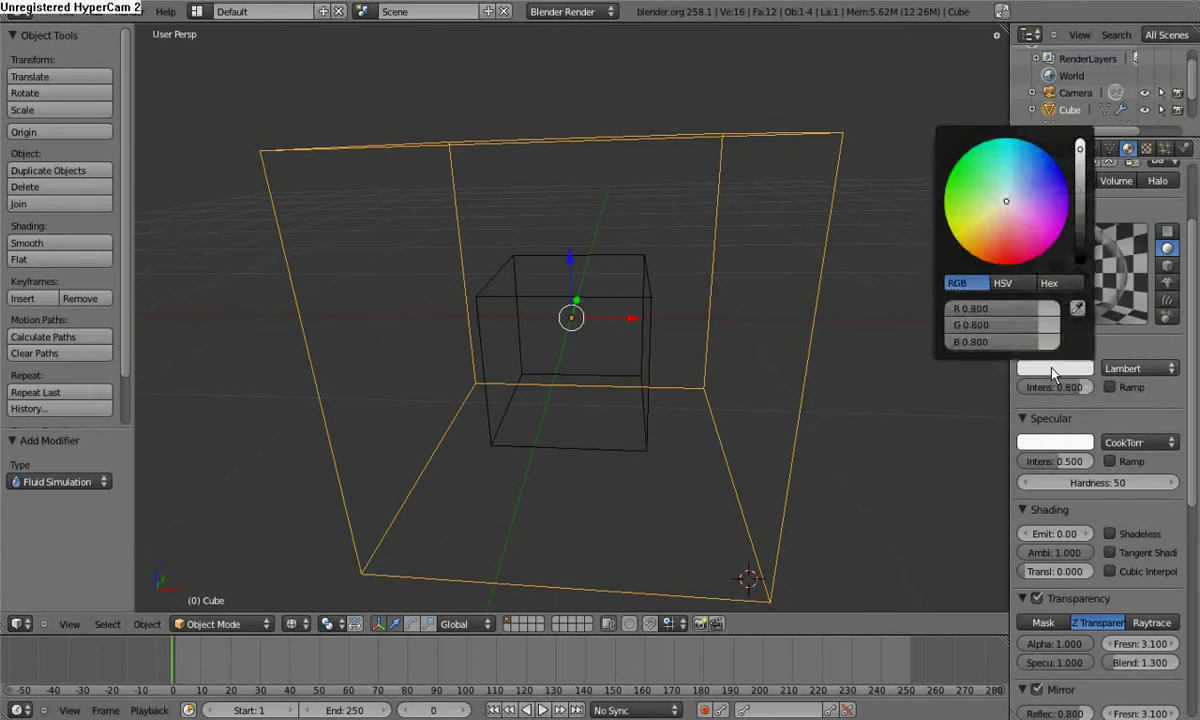
click(1013, 203)
drag(1013, 203, 1024, 172)
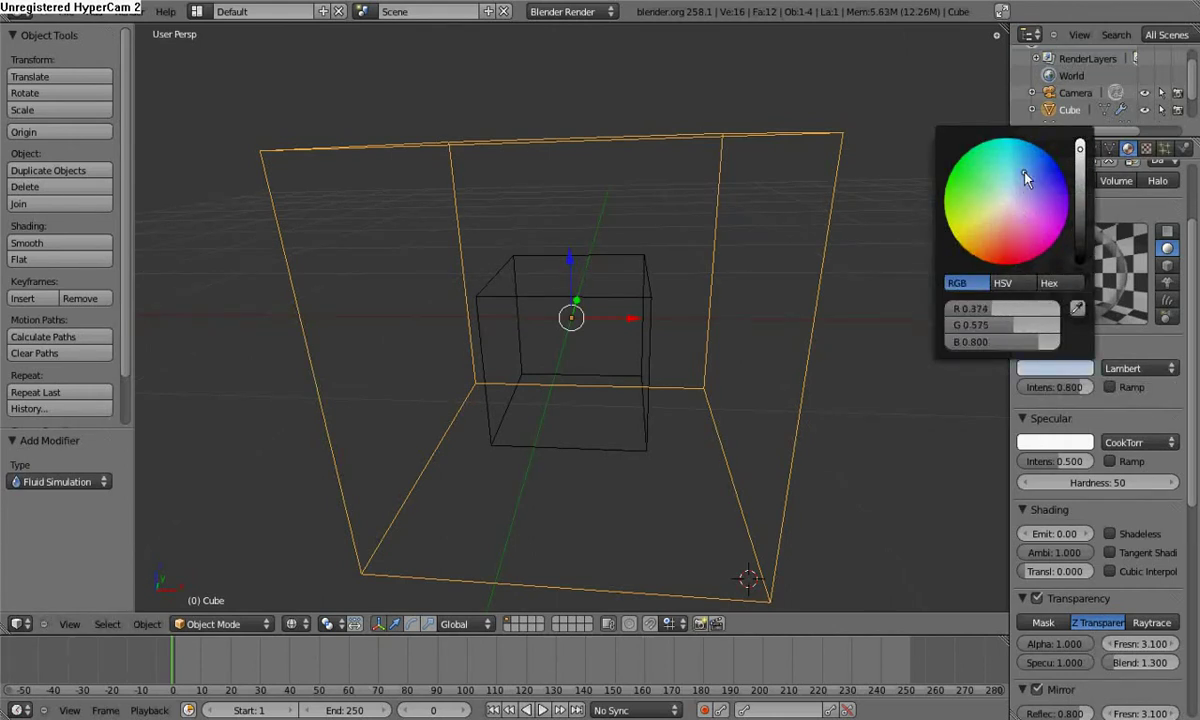
click(1055, 368)
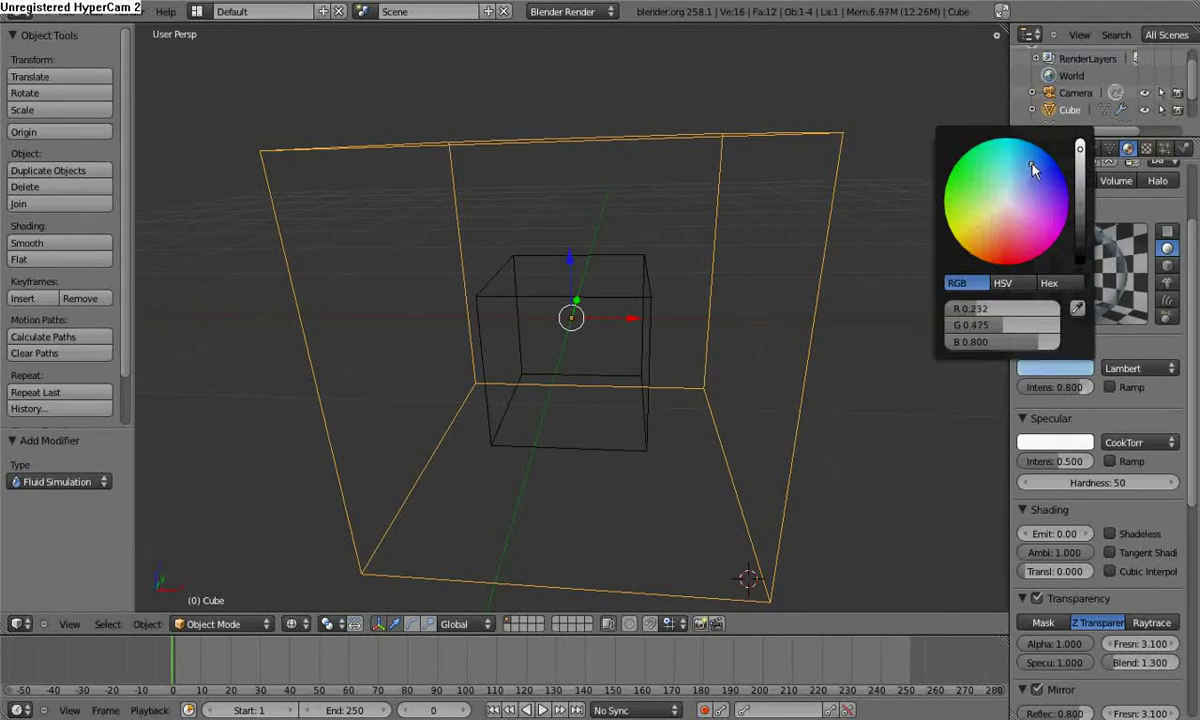
drag(1033, 175, 1045, 165)
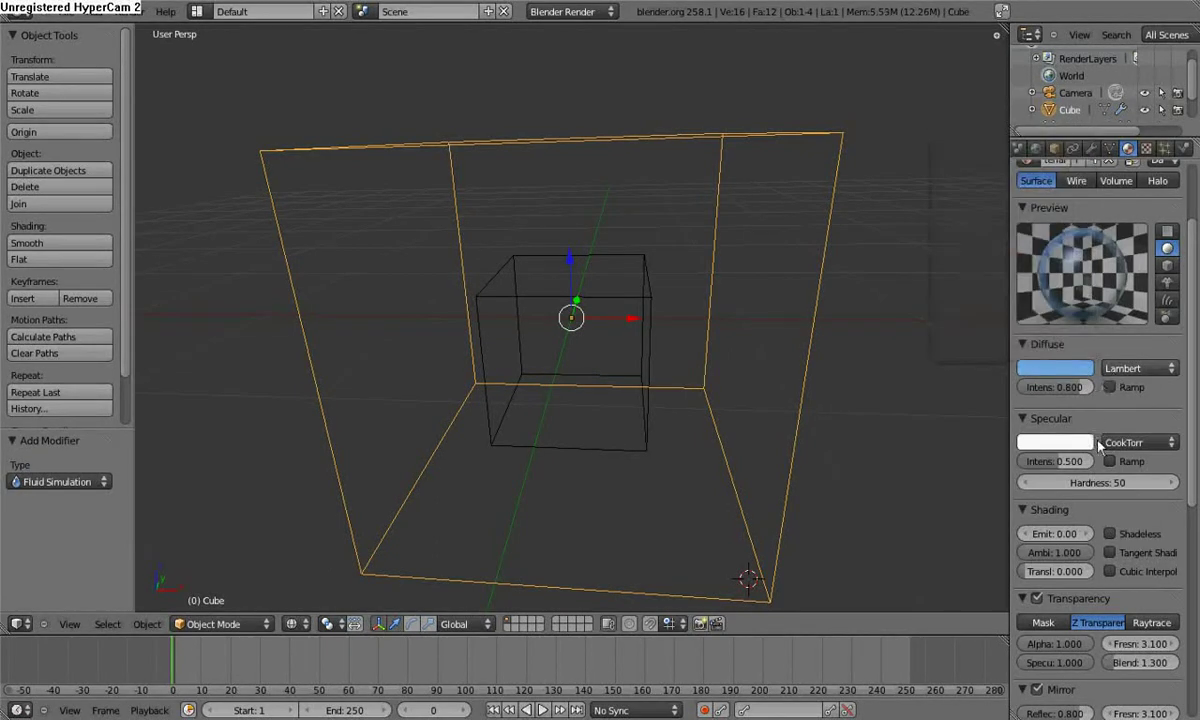
Step the transparency Fresnel down from 3.000 to 2.500
scroll(1026, 530, down, 1)
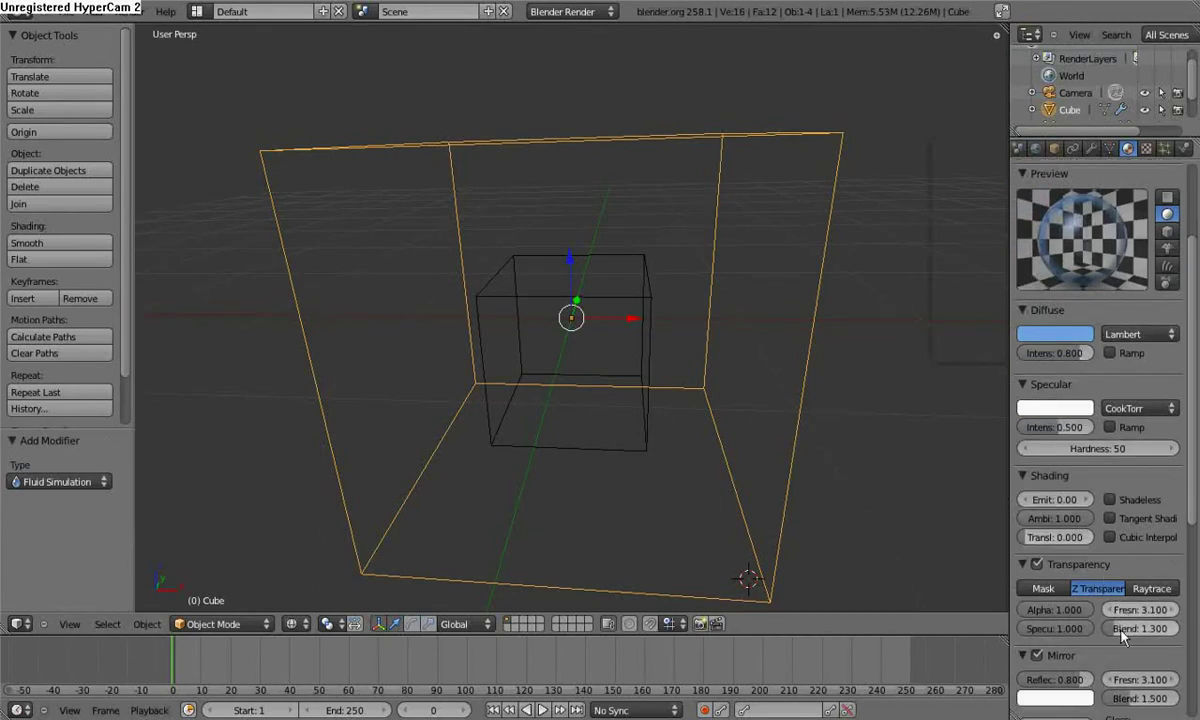
click(1111, 613)
click(1111, 613)
click(1111, 613)
click(1111, 613)
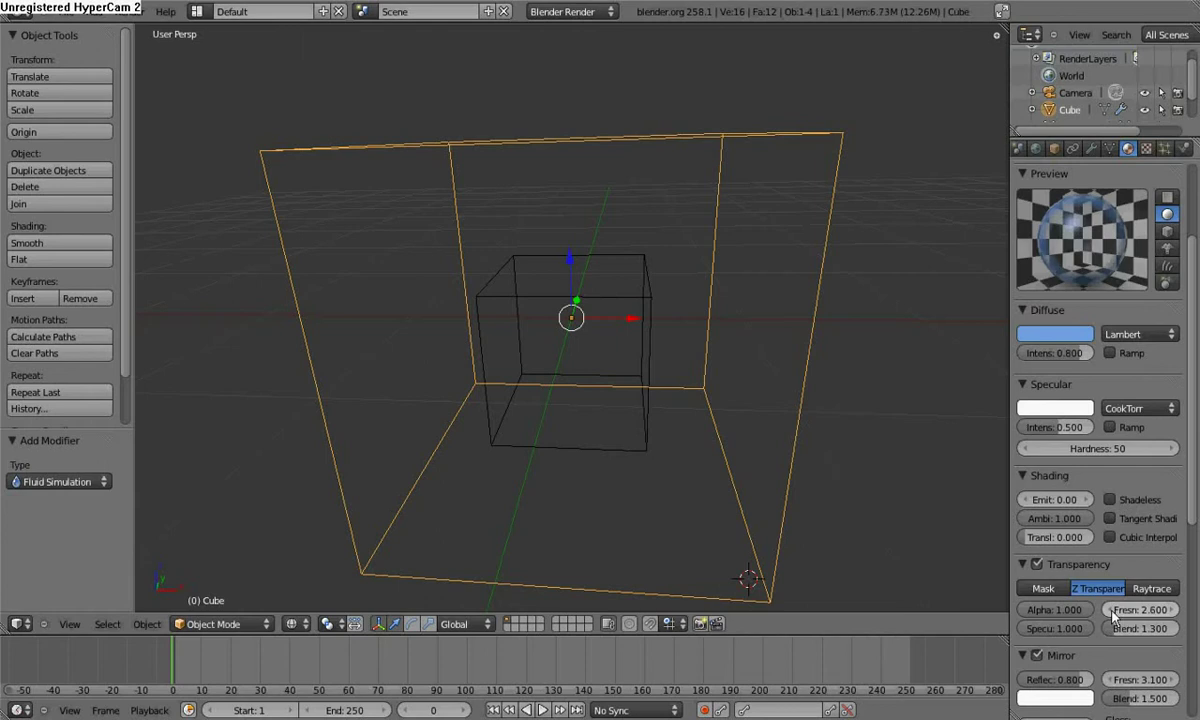
click(1112, 613)
scroll(565, 440, down, 4)
mouse_move(565, 440)
middle_down()
mouse_move(696, 477)
mouse_move(757, 468)
mouse_move(560, 447)
mouse_move(553, 430)
middle_up()
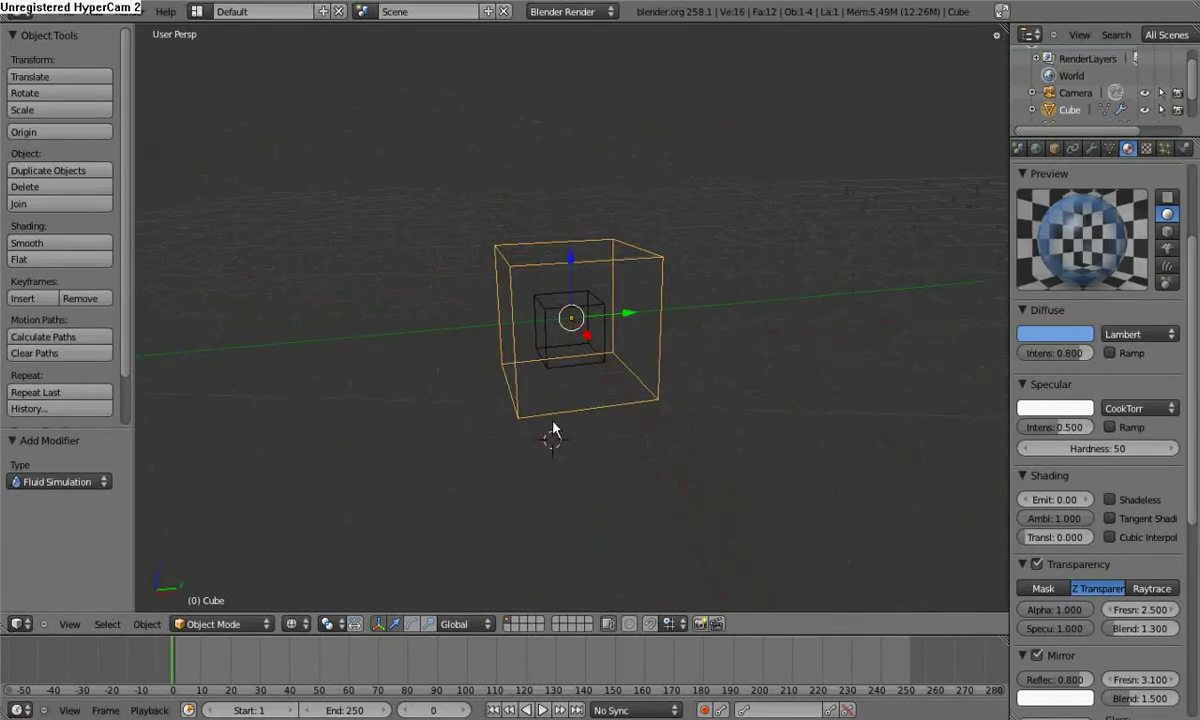
Test-render the light-blue domain twice, close the render, and select the inner cube
key(F12)
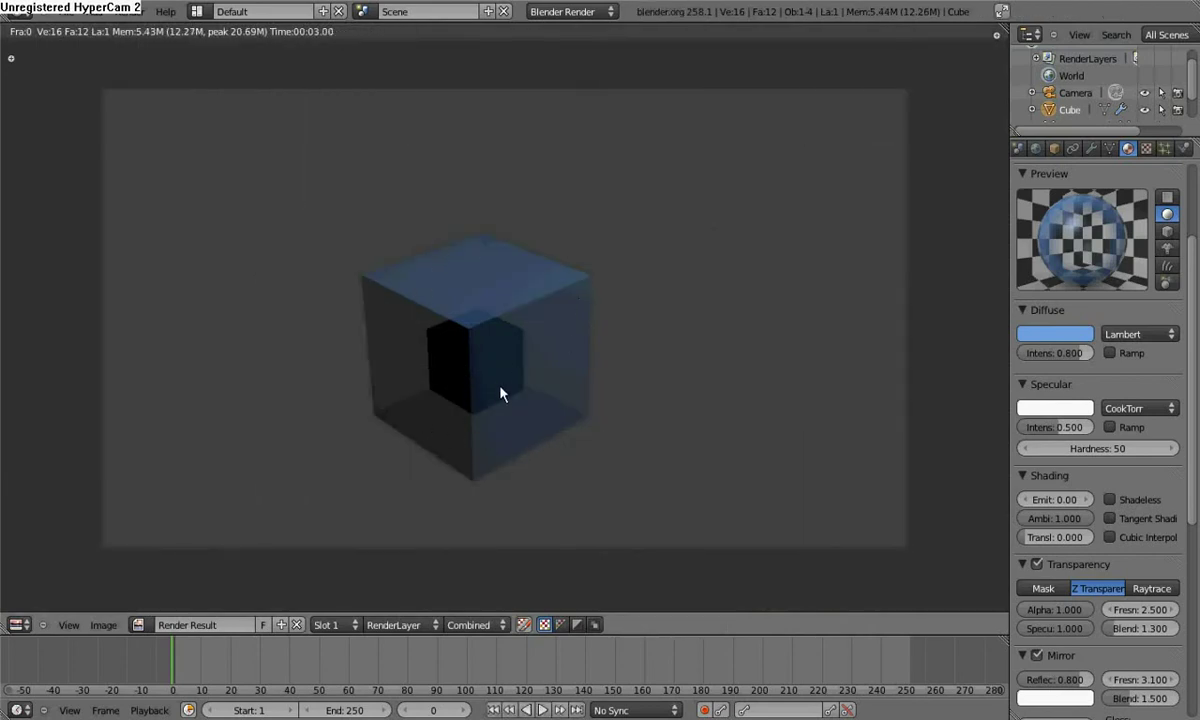
key(F12)
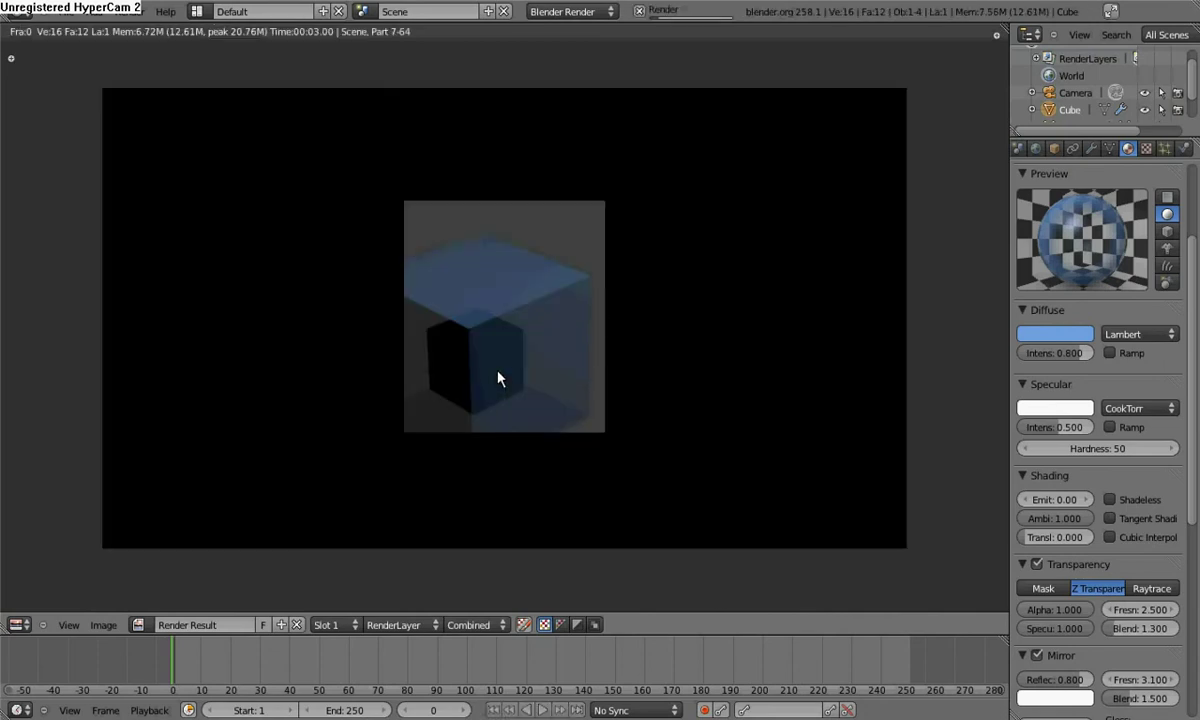
key(Escape)
right_click(528, 340)
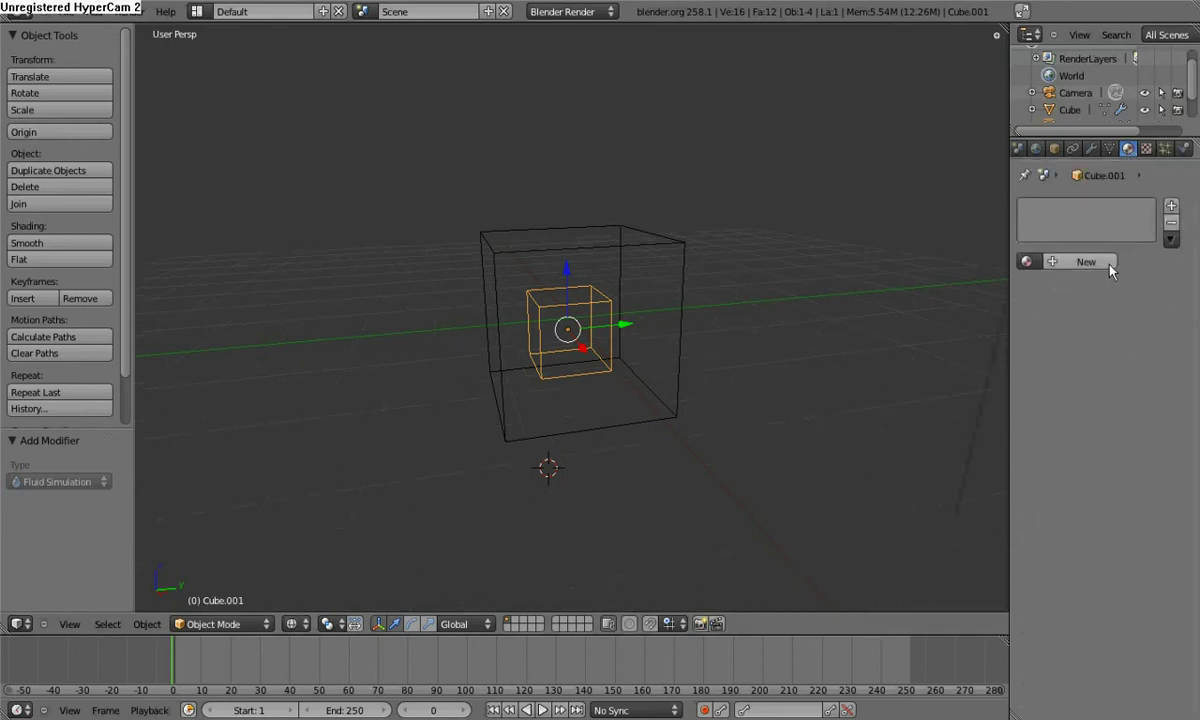
Create a new material for the inner cube and enable Transparency
click(1080, 261)
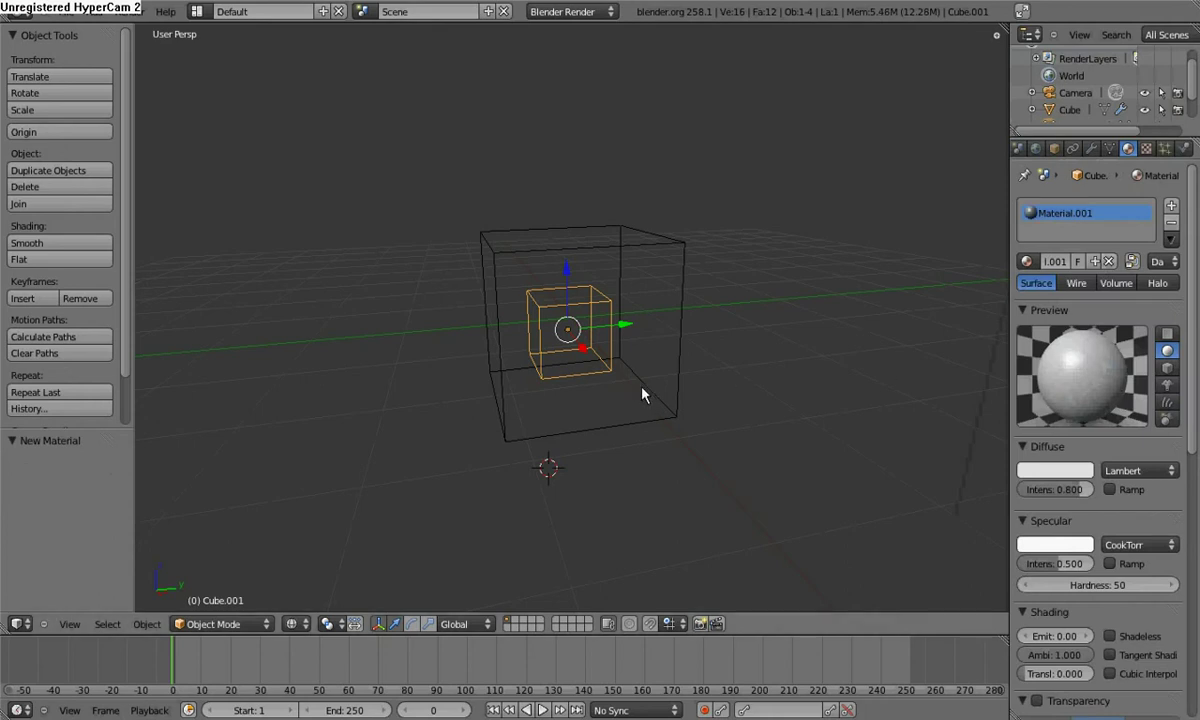
scroll(928, 381, down, 1)
scroll(1080, 404, down, 1)
scroll(1080, 404, down, 2)
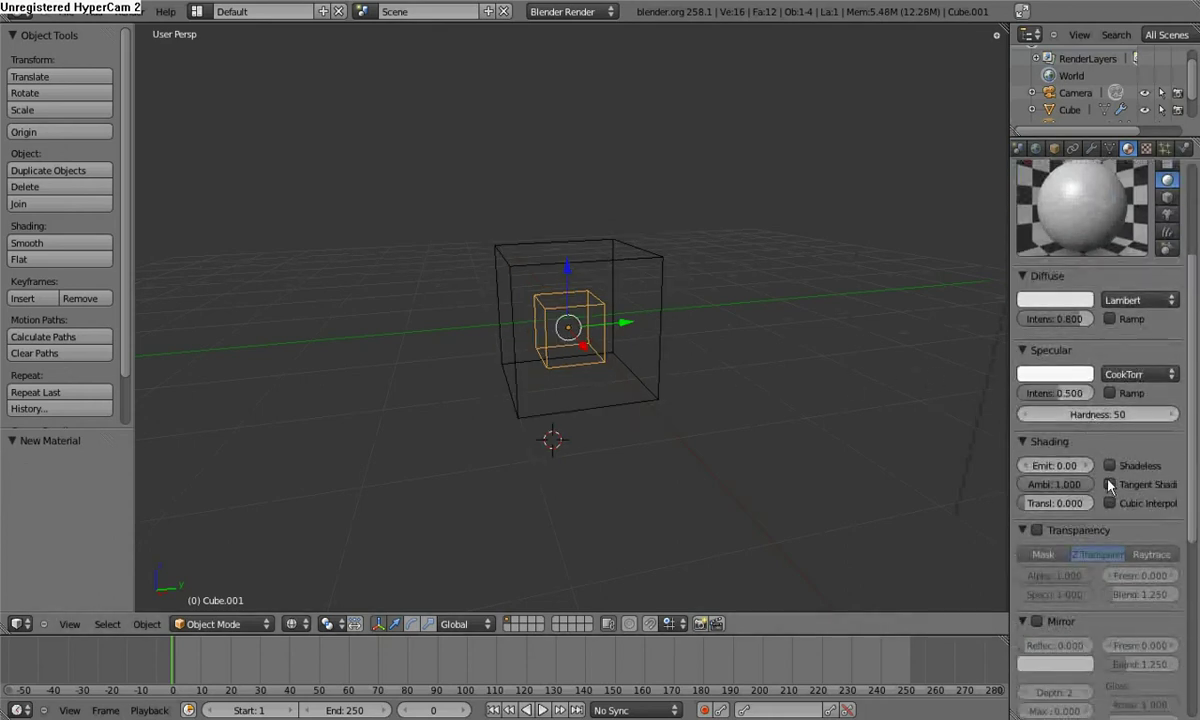
scroll(1108, 478, down, 4)
scroll(1108, 500, up, 1)
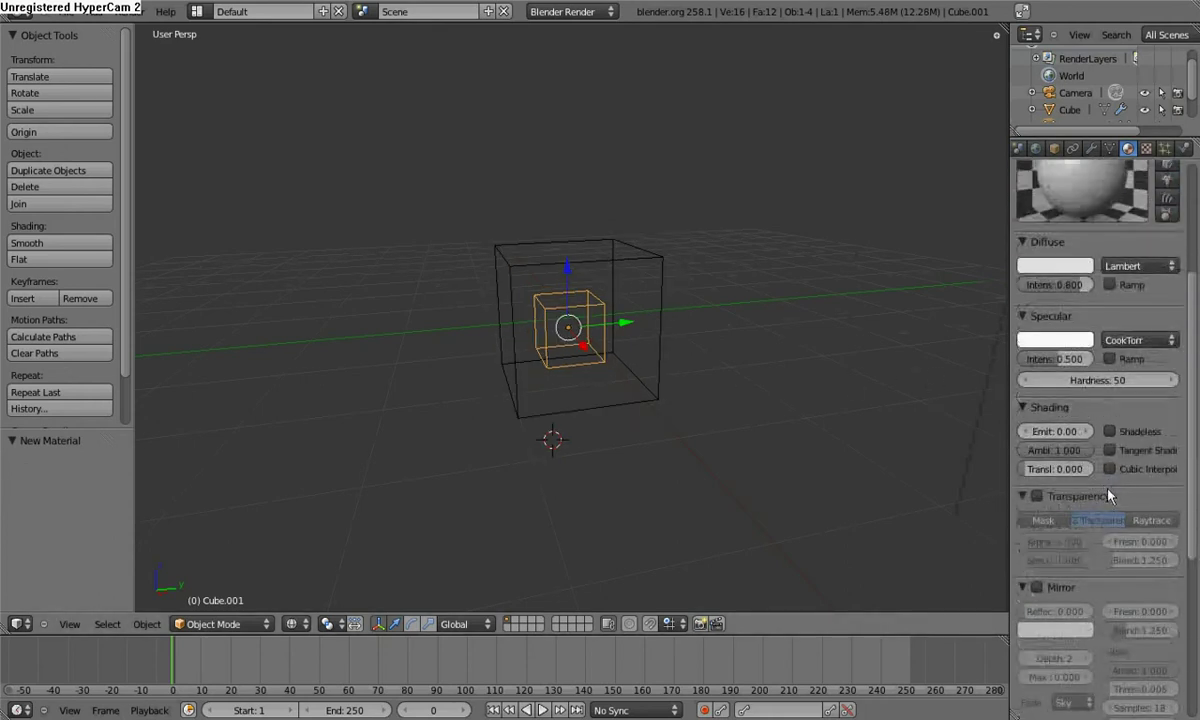
click(1038, 496)
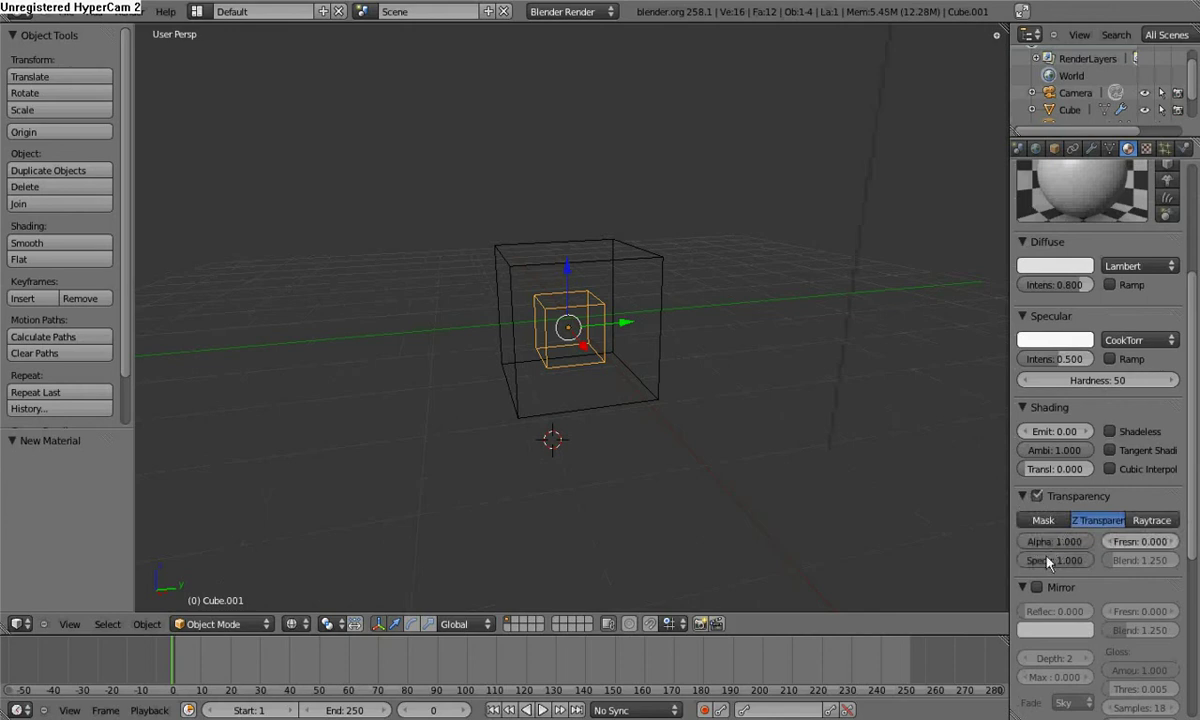
Set transparency Fresnel to 5.000 and Blend to 2.000, then render a preview
click(1148, 542)
key(BackSpace)
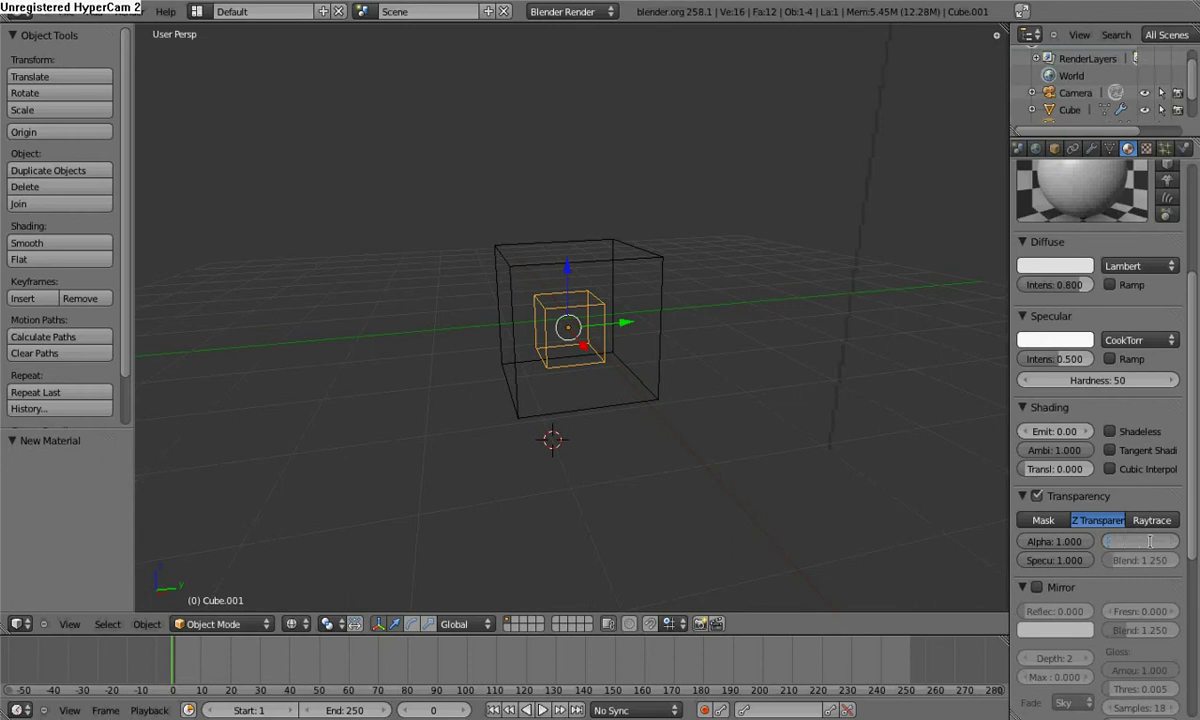
text(5)
key(Return)
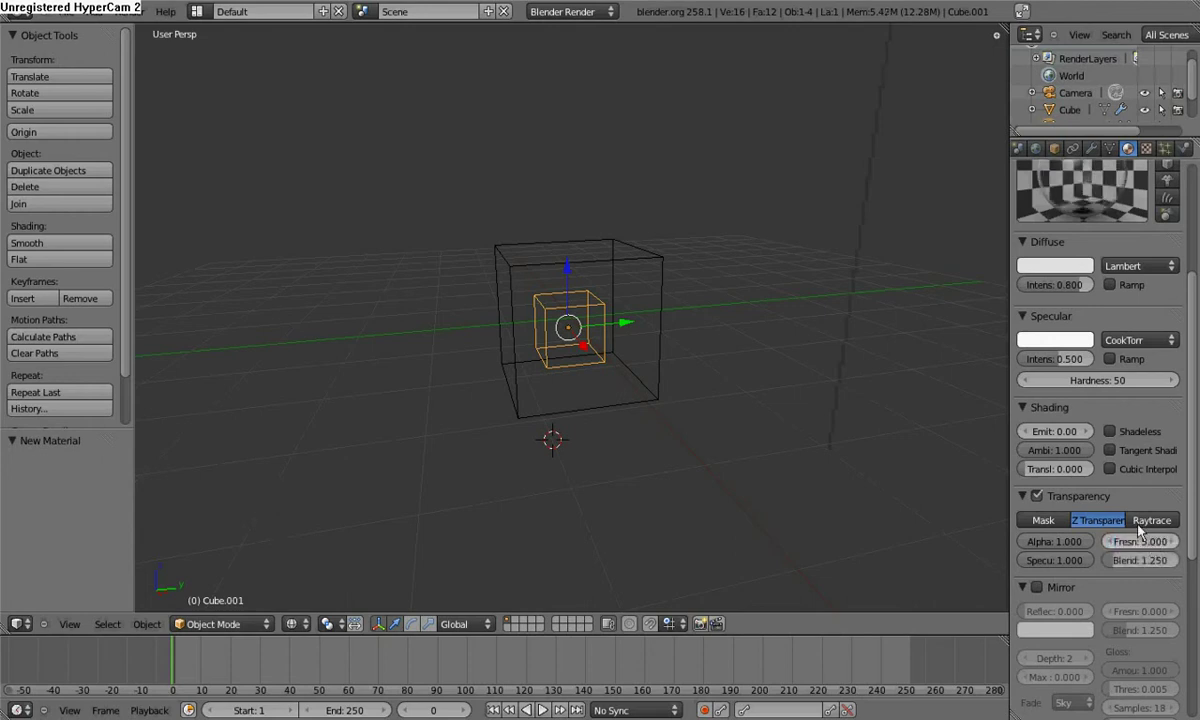
key(BackSpace)
text(2)
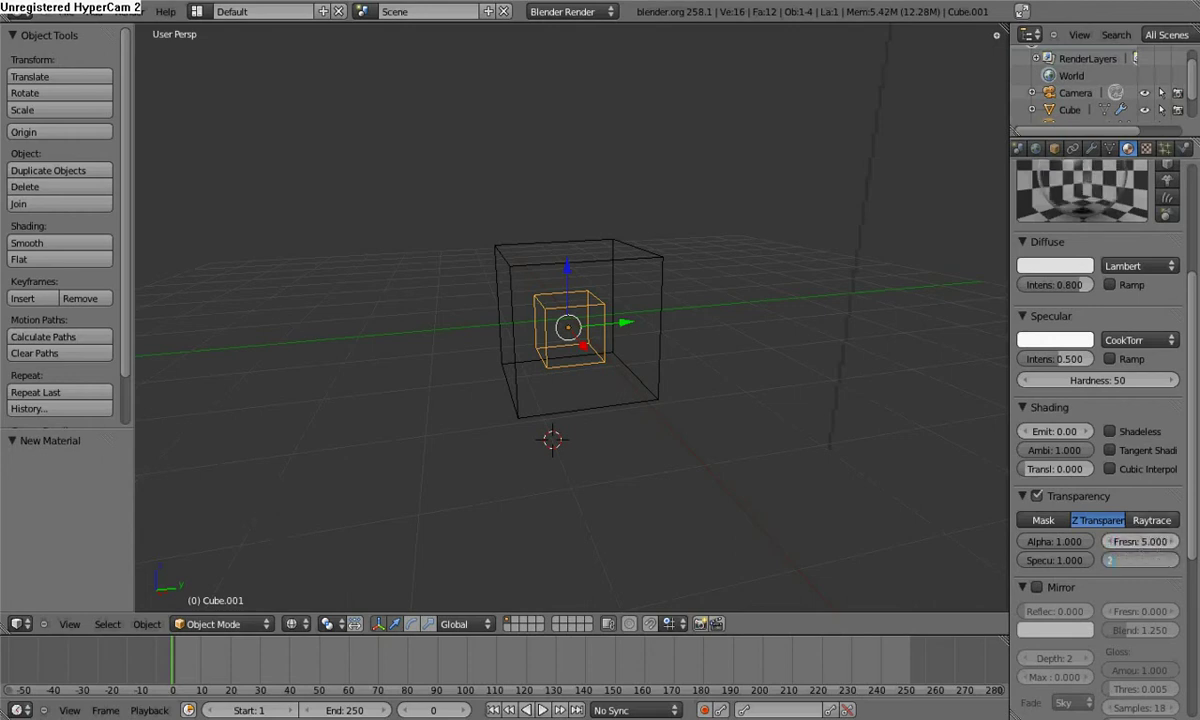
key(Return)
scroll(600, 395, up, 2)
scroll(729, 383, up, 2)
scroll(1075, 262, up, 1)
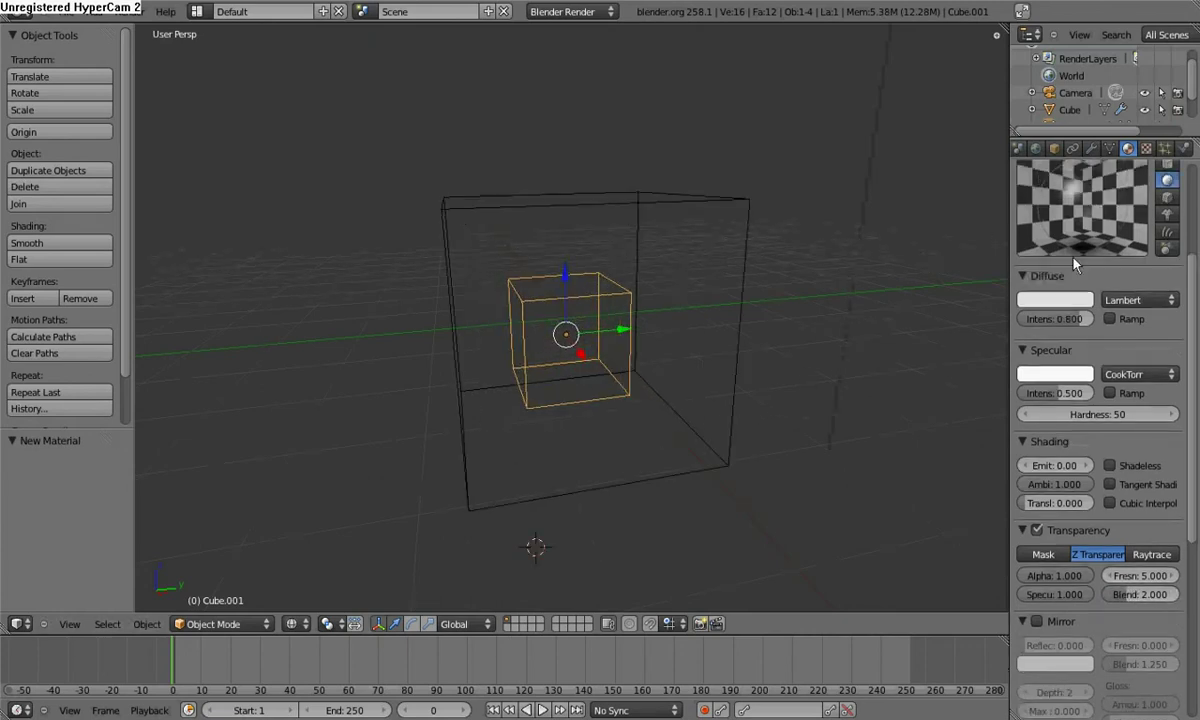
scroll(1075, 262, up, 2)
key(F12)
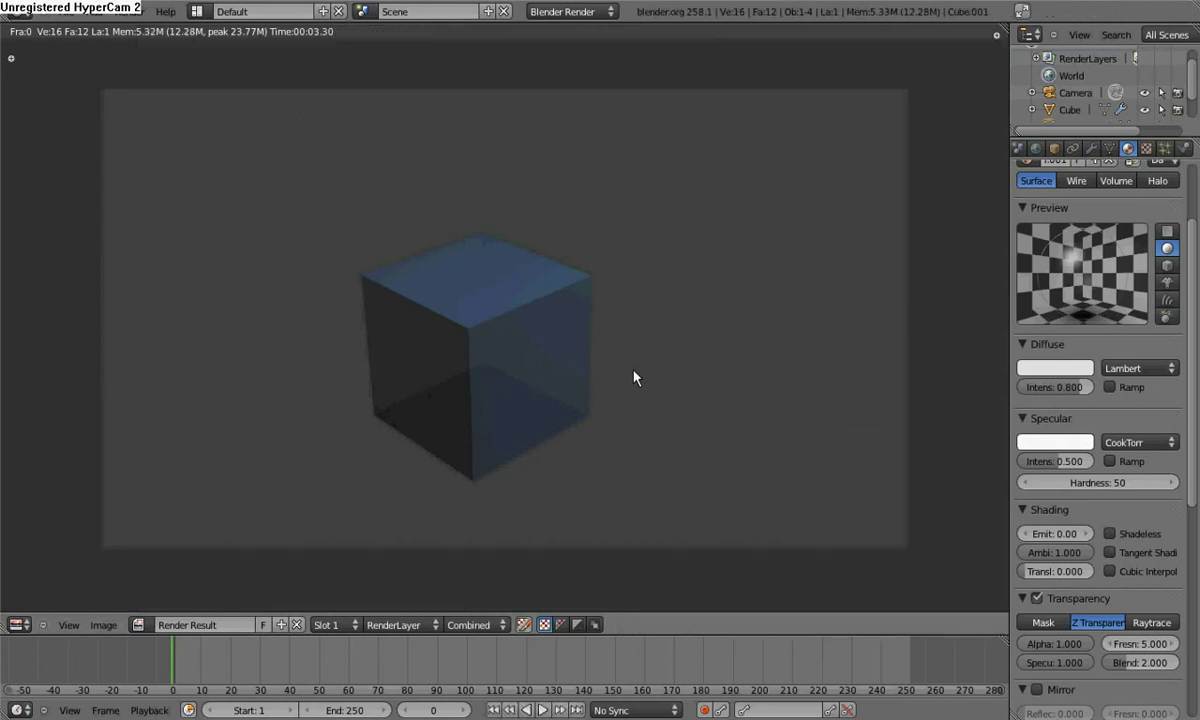
Re-render, close the render, and make the inner cube's material shadeless
key(F12)
key(Escape)
scroll(1118, 421, down, 3)
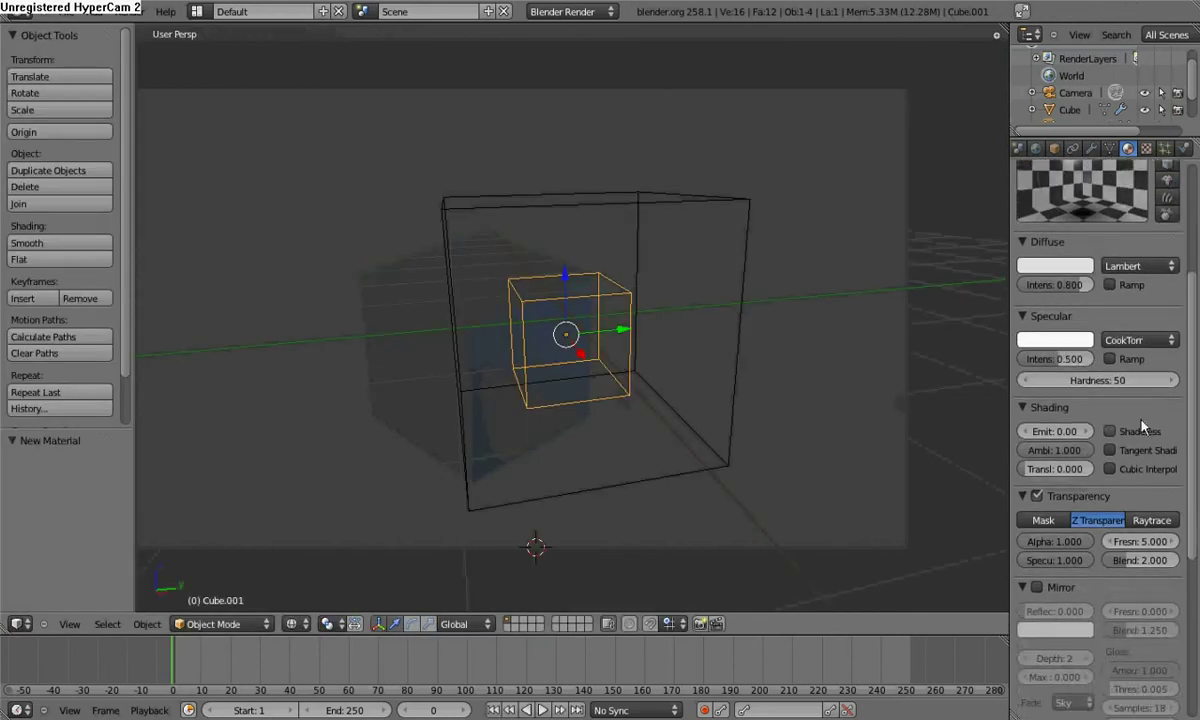
click(1022, 408)
click(1022, 408)
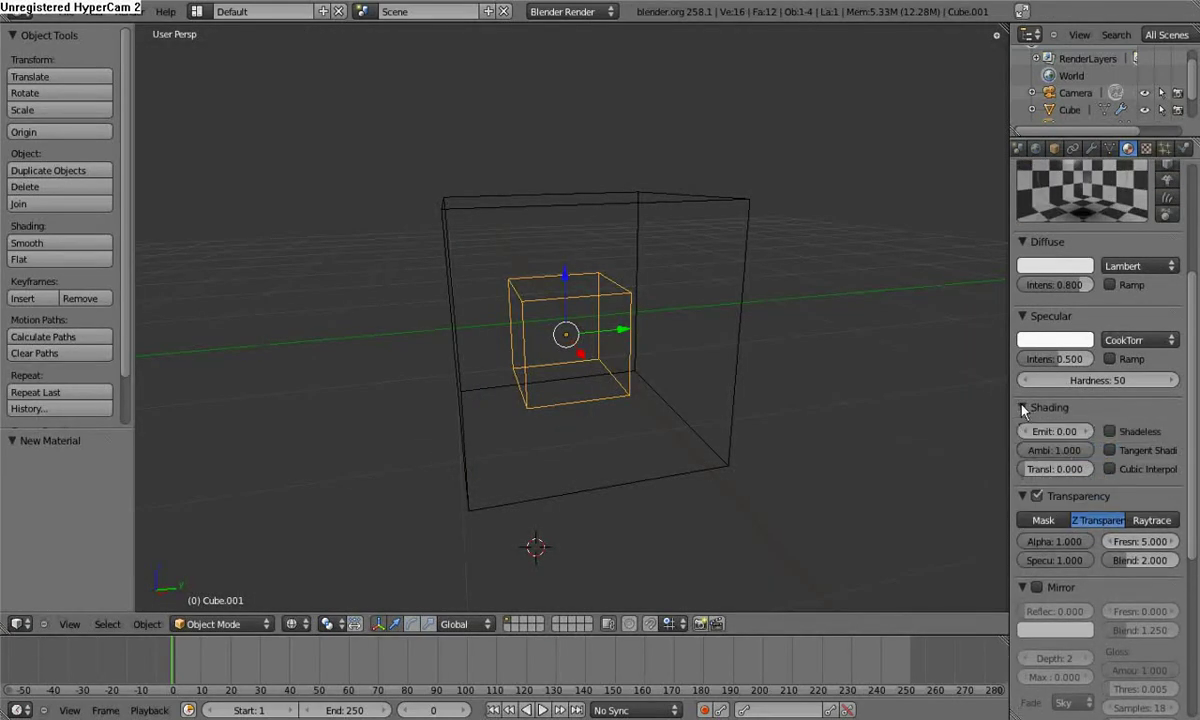
click(1110, 431)
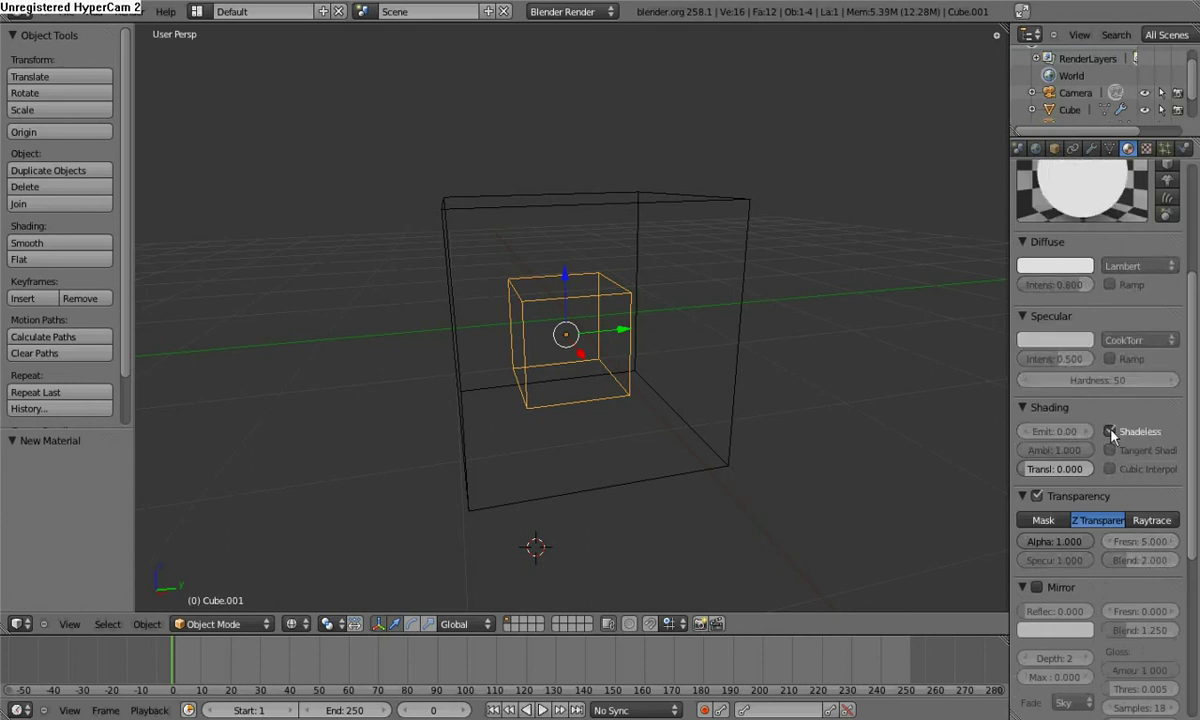
scroll(1100, 438, up, 2)
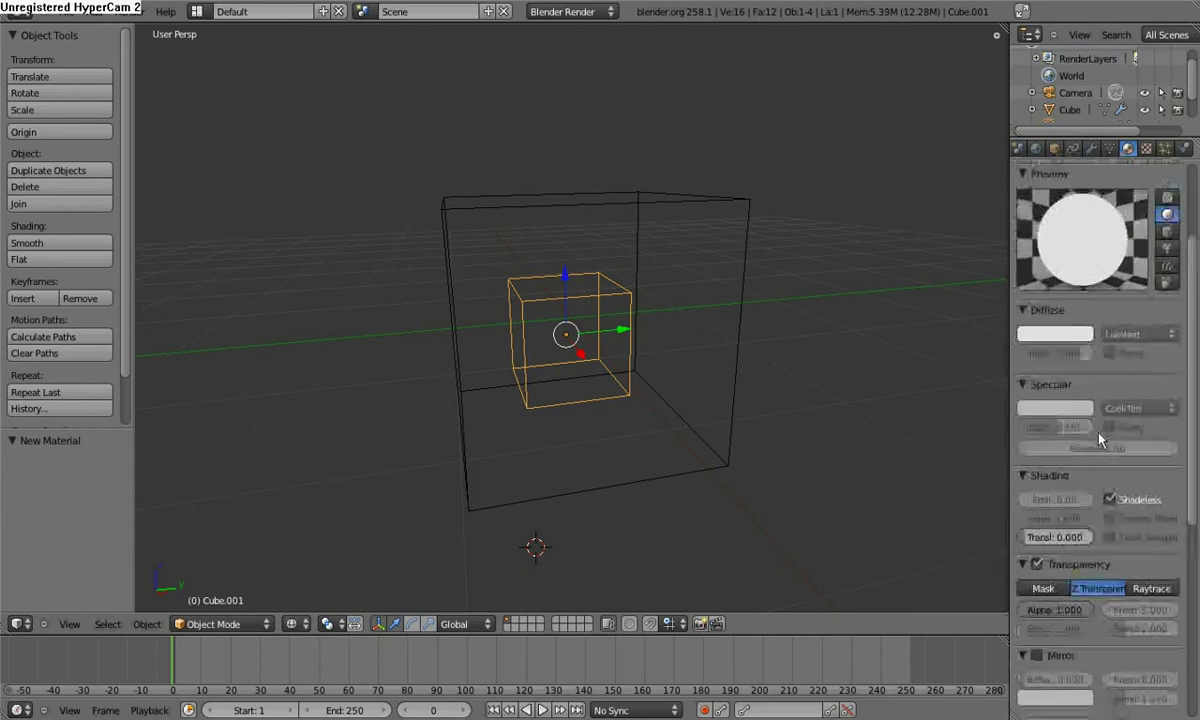
Re-expand the Specular panel and test-render the white inner cube inside the domain
click(1075, 338)
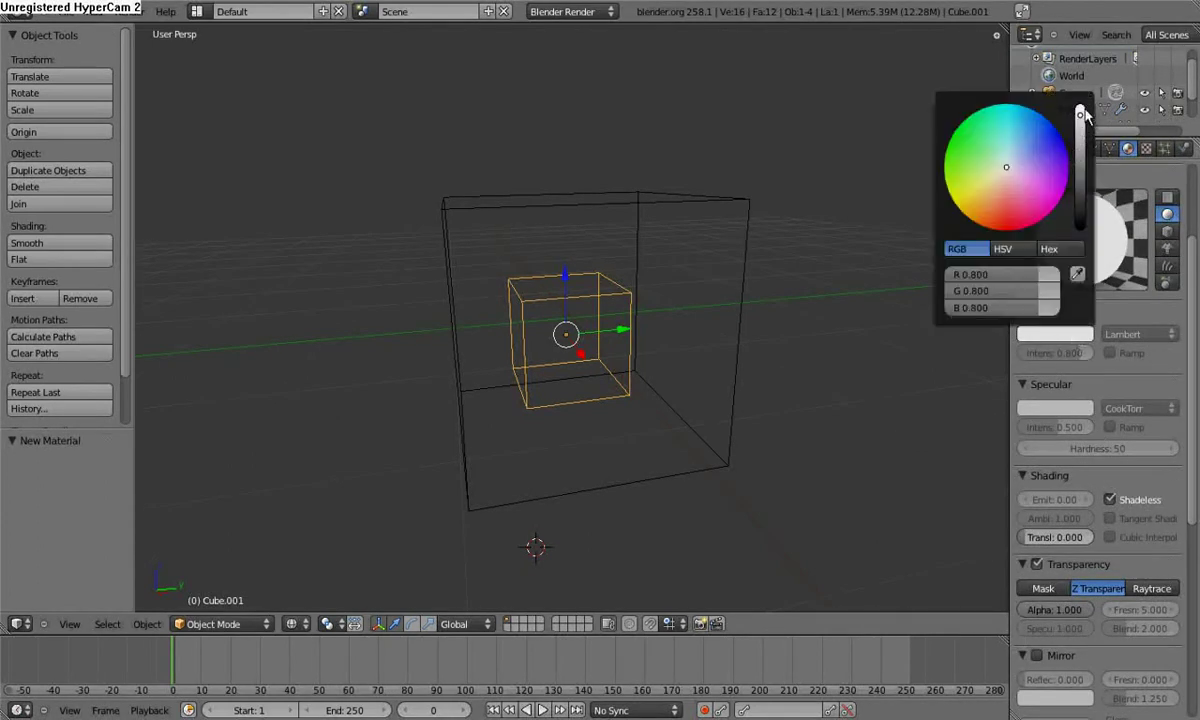
click(1155, 384)
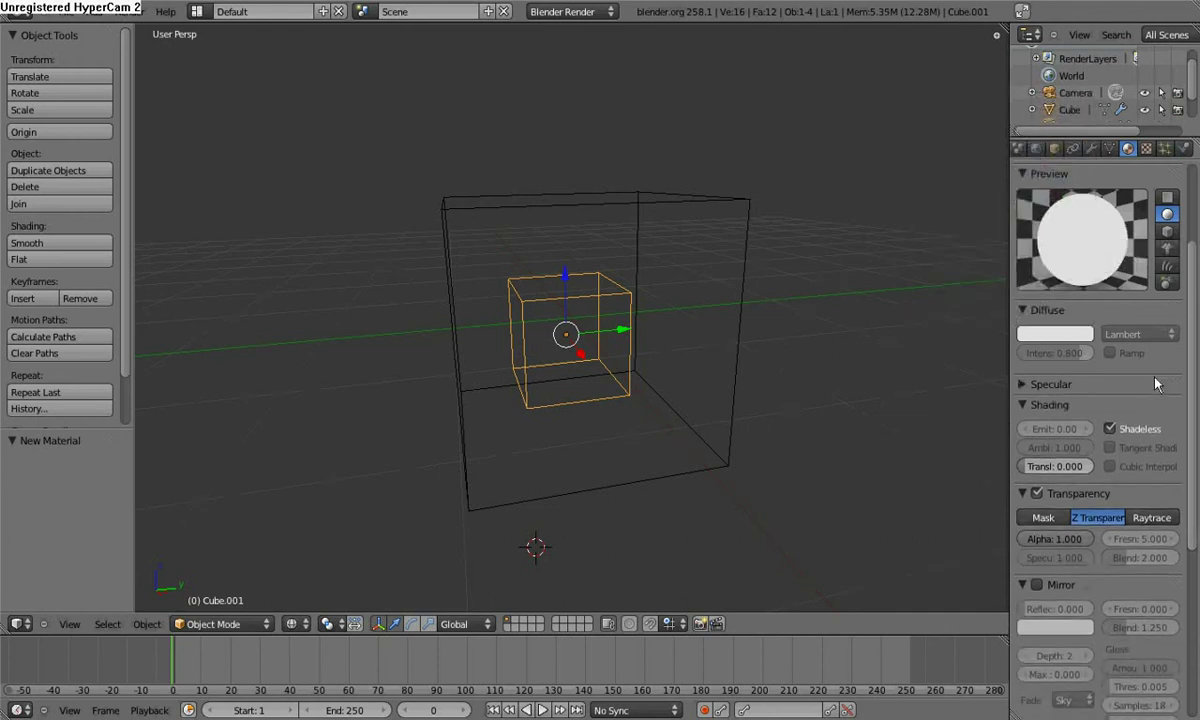
click(1155, 384)
scroll(1150, 470, down, 1)
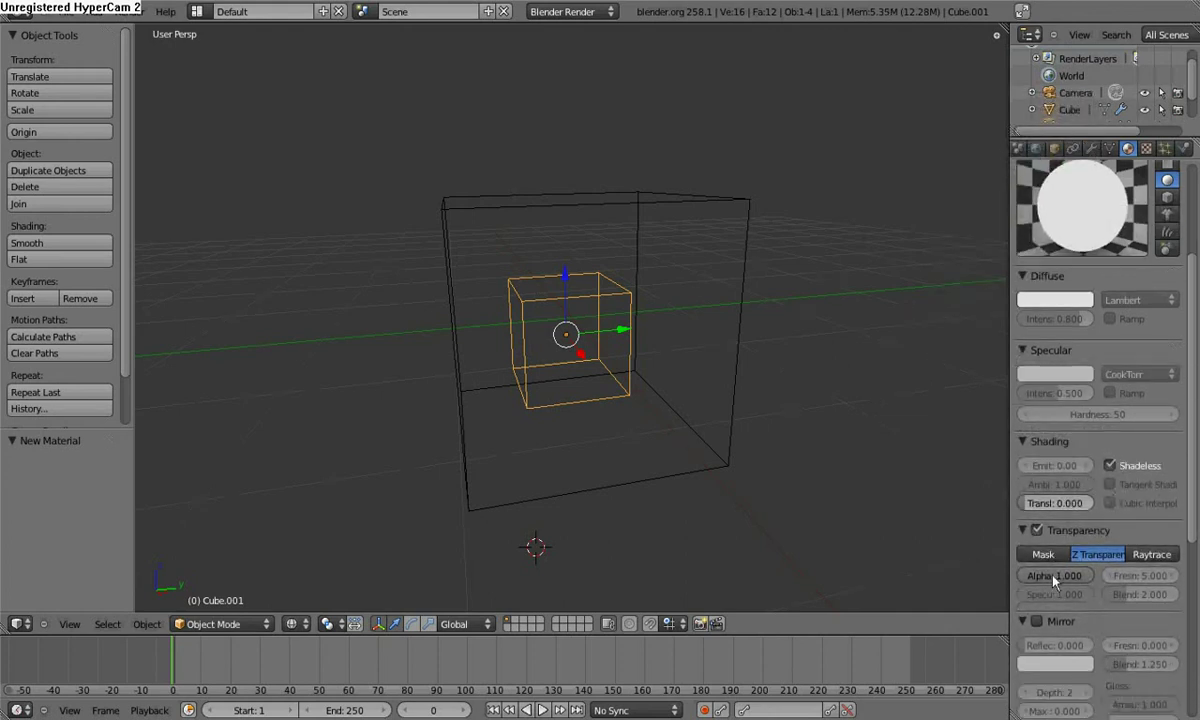
key(F12)
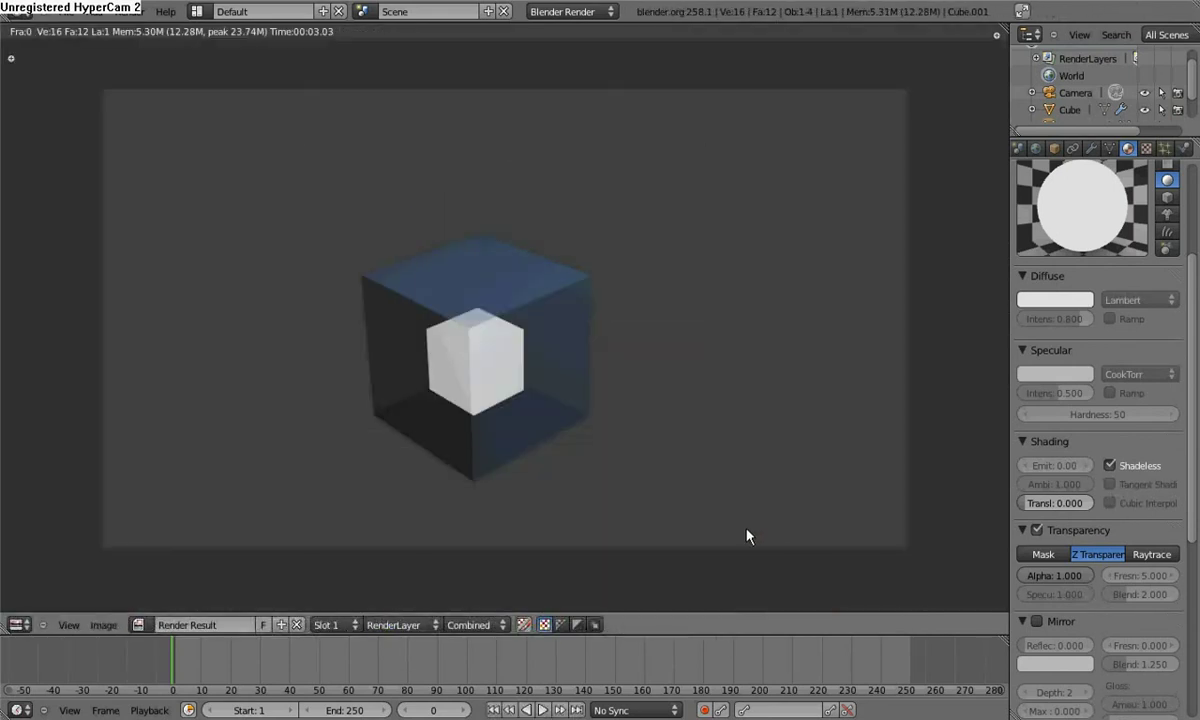
key(Escape)
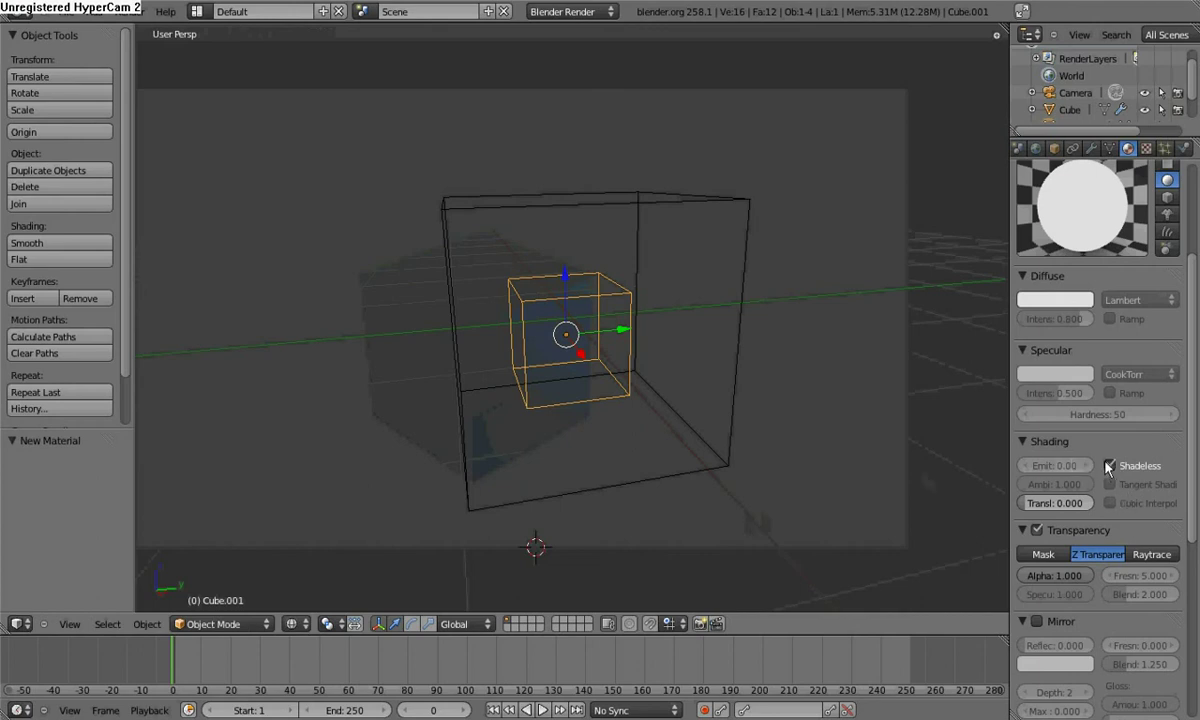
Turn Shadeless off, keeping translucency at 0.000 and emit at 0.00
click(1108, 466)
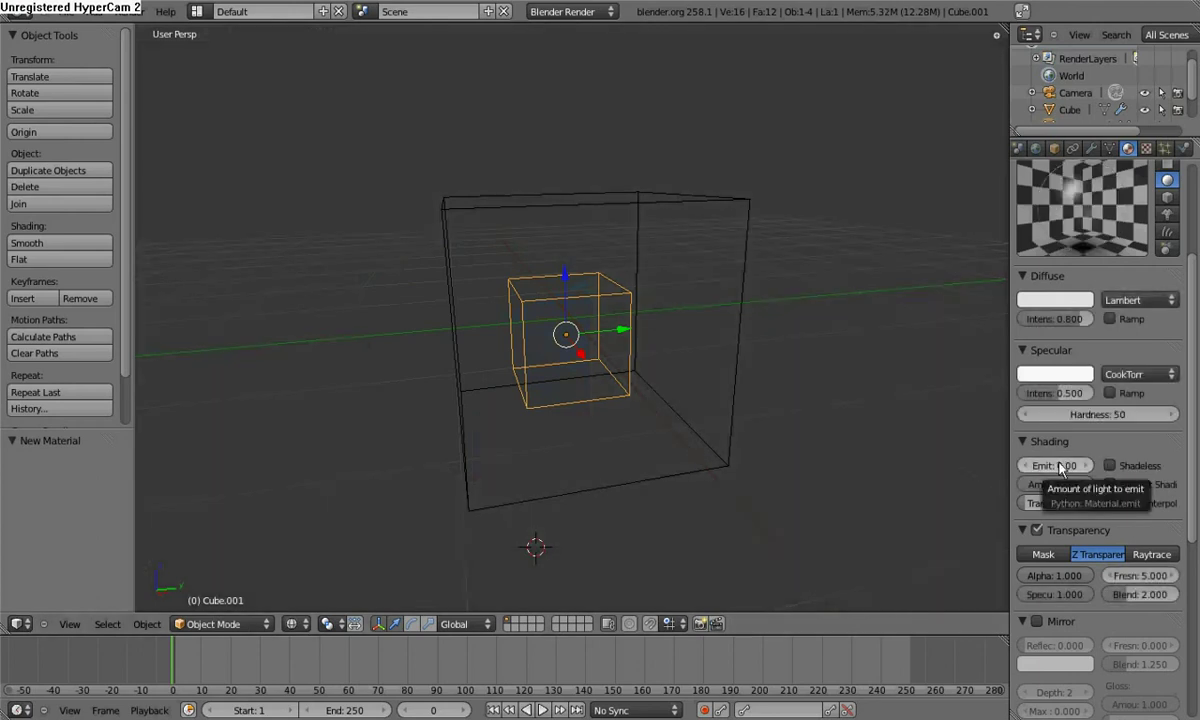
click(1050, 503)
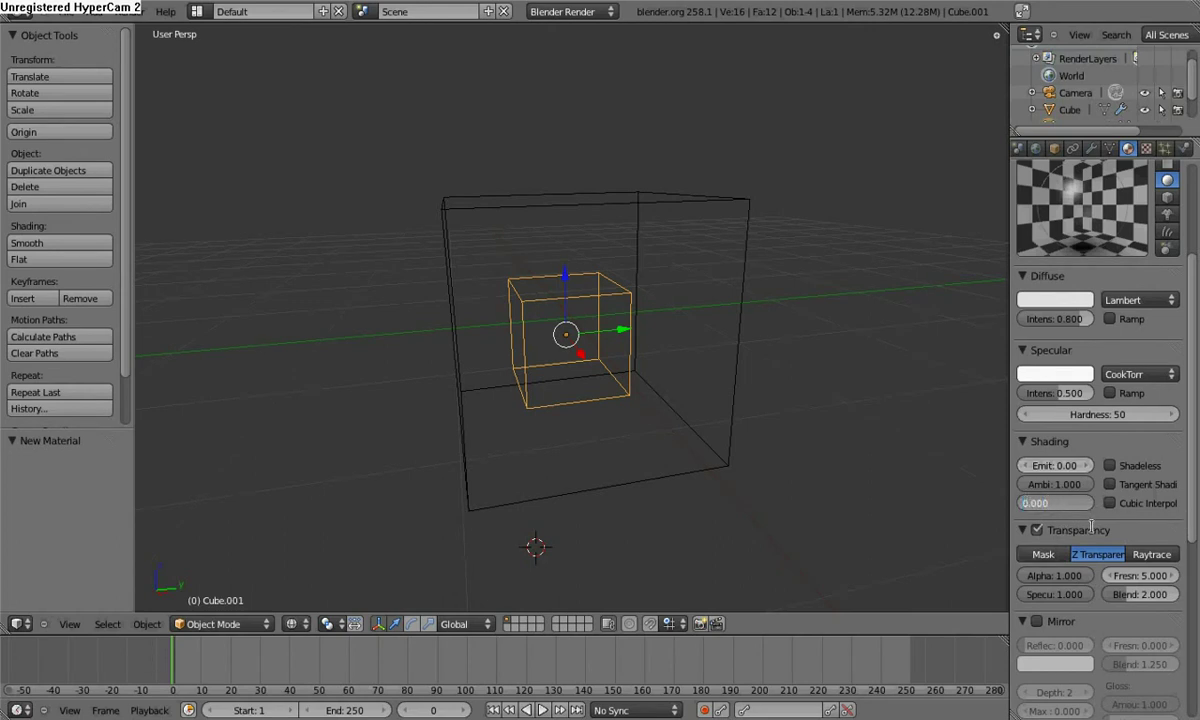
key(ctrl+a)
key(Home)
key(Return)
click(1052, 466)
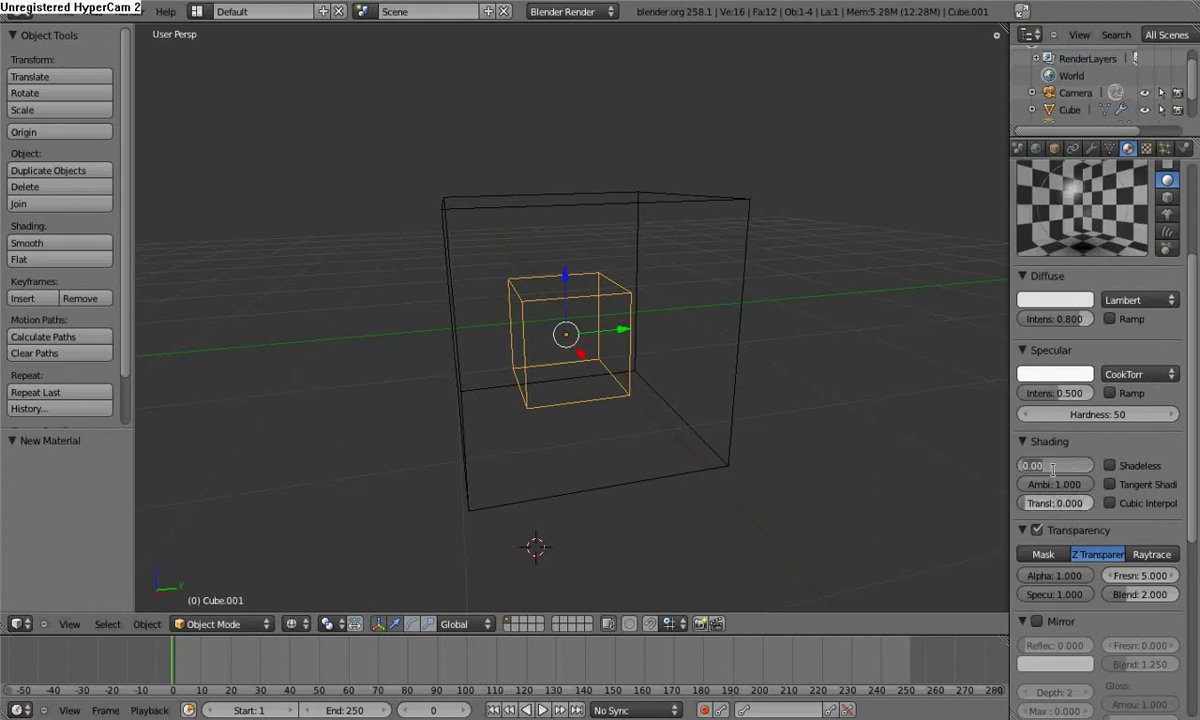
key(Return)
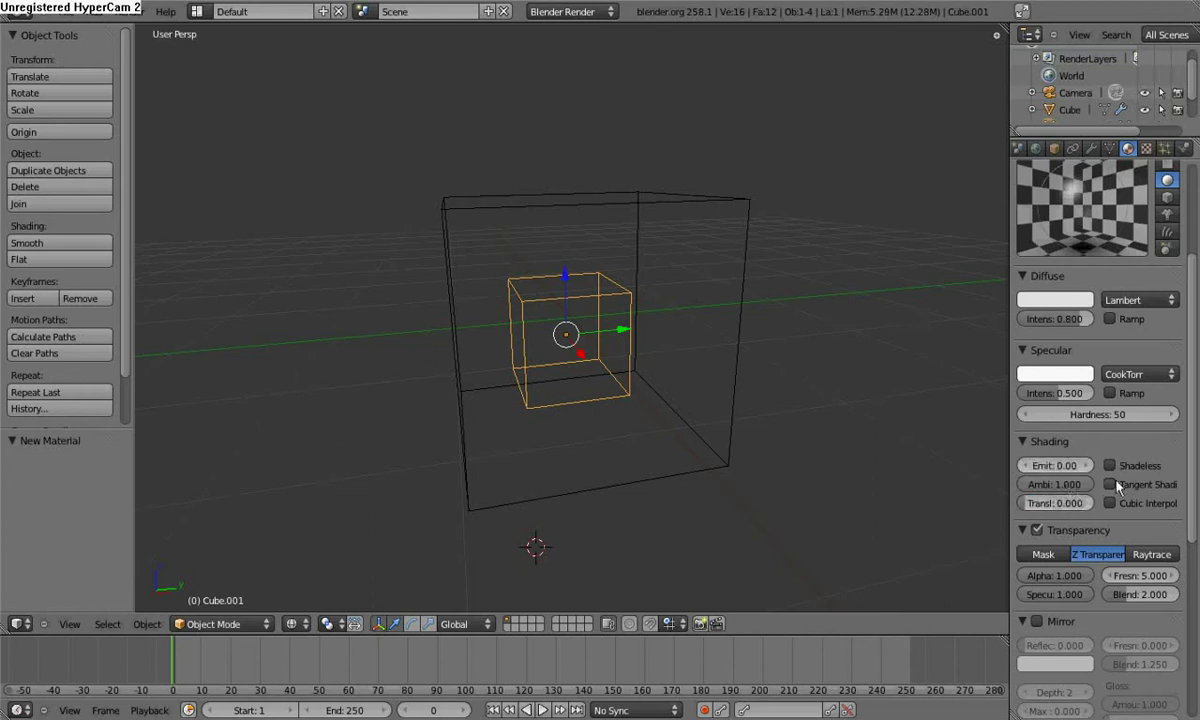
click(1110, 503)
Test-render the scene with shading restored, then close the render
key(F12)
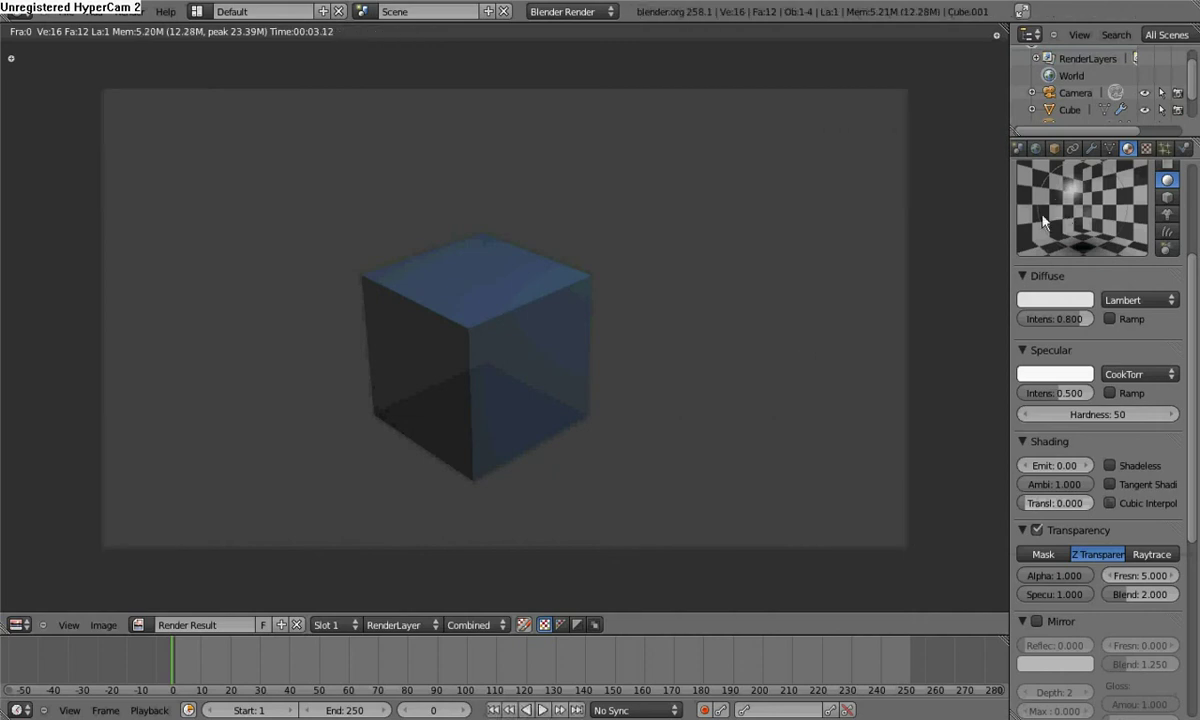
scroll(1043, 222, up, 3)
key(Escape)
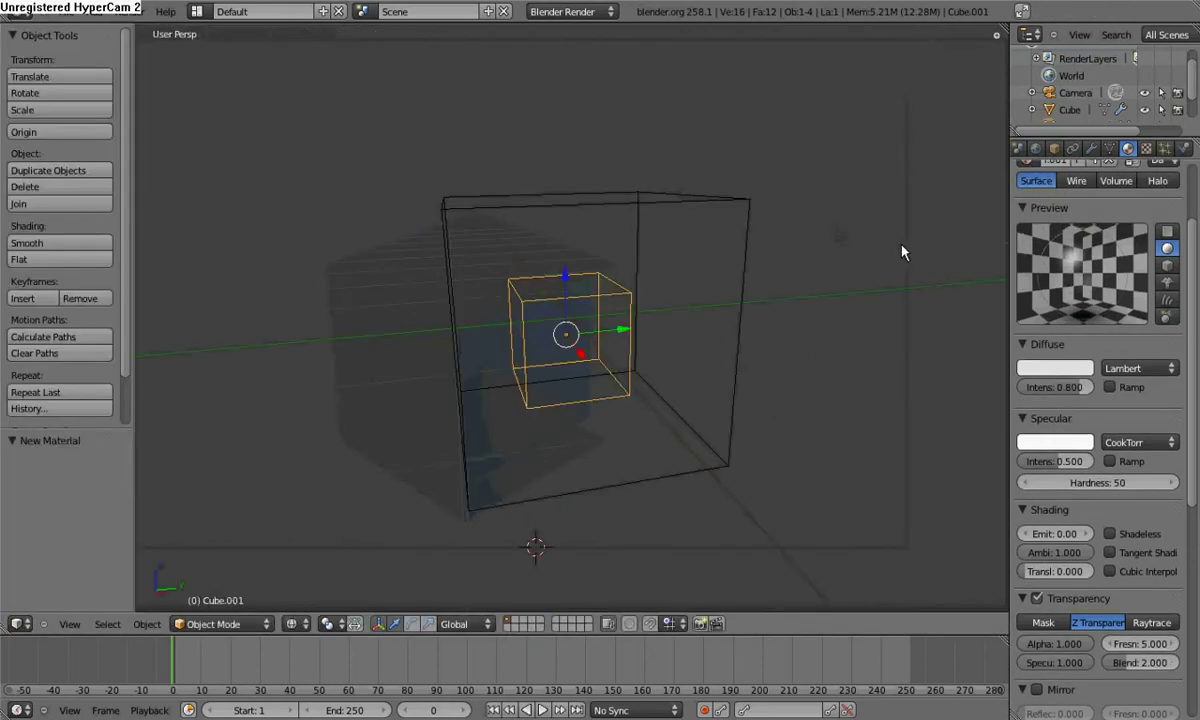
scroll(1066, 228, up, 3)
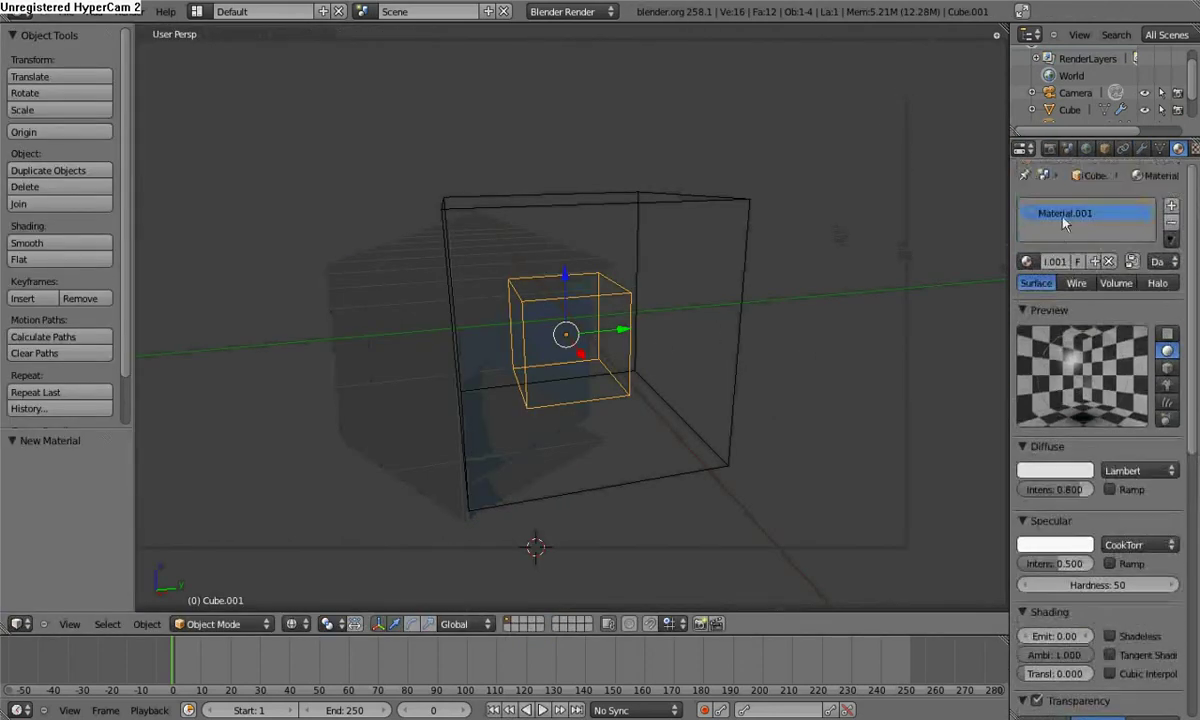
Set the render resolution to 800 × 600 and render the current simulation frame
click(1056, 148)
click(1058, 358)
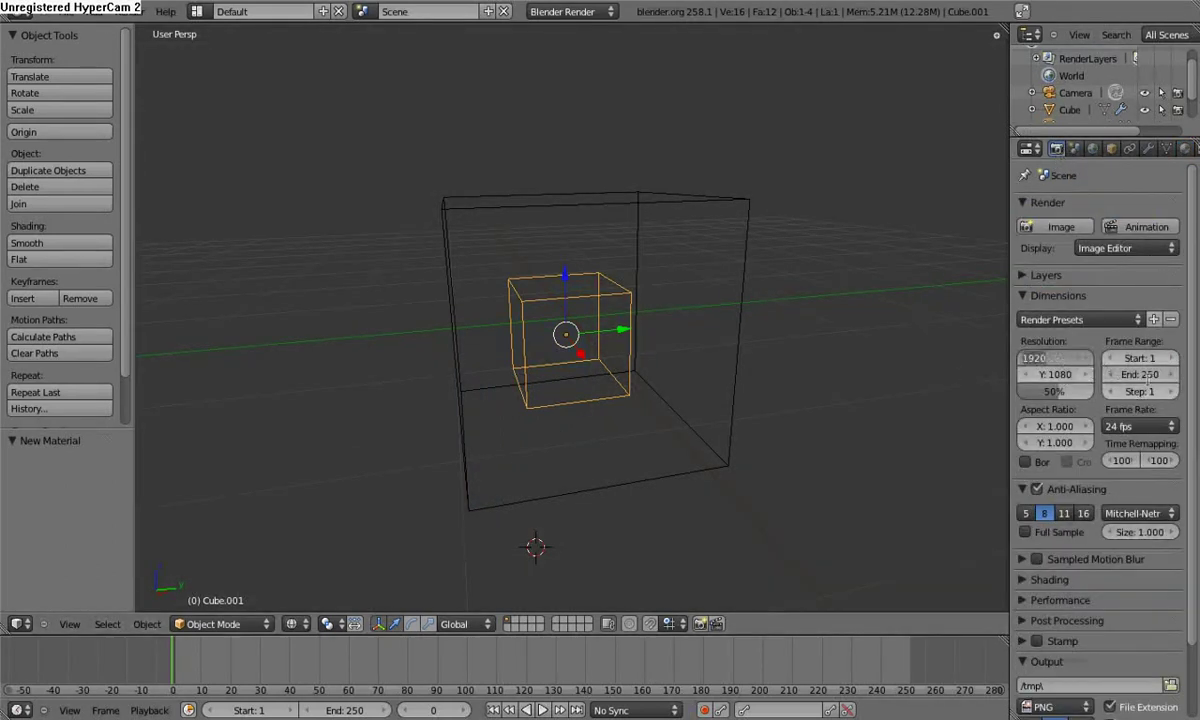
key(BackSpace)
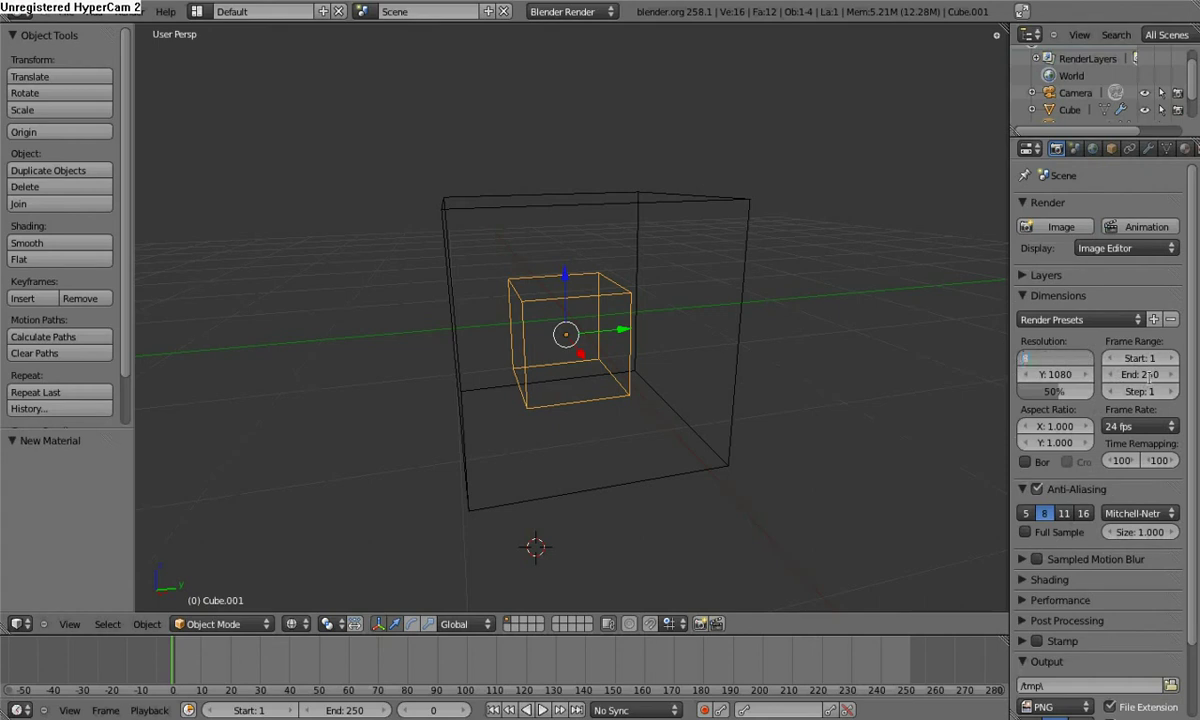
text(800)
key(Tab)
key(BackSpace)
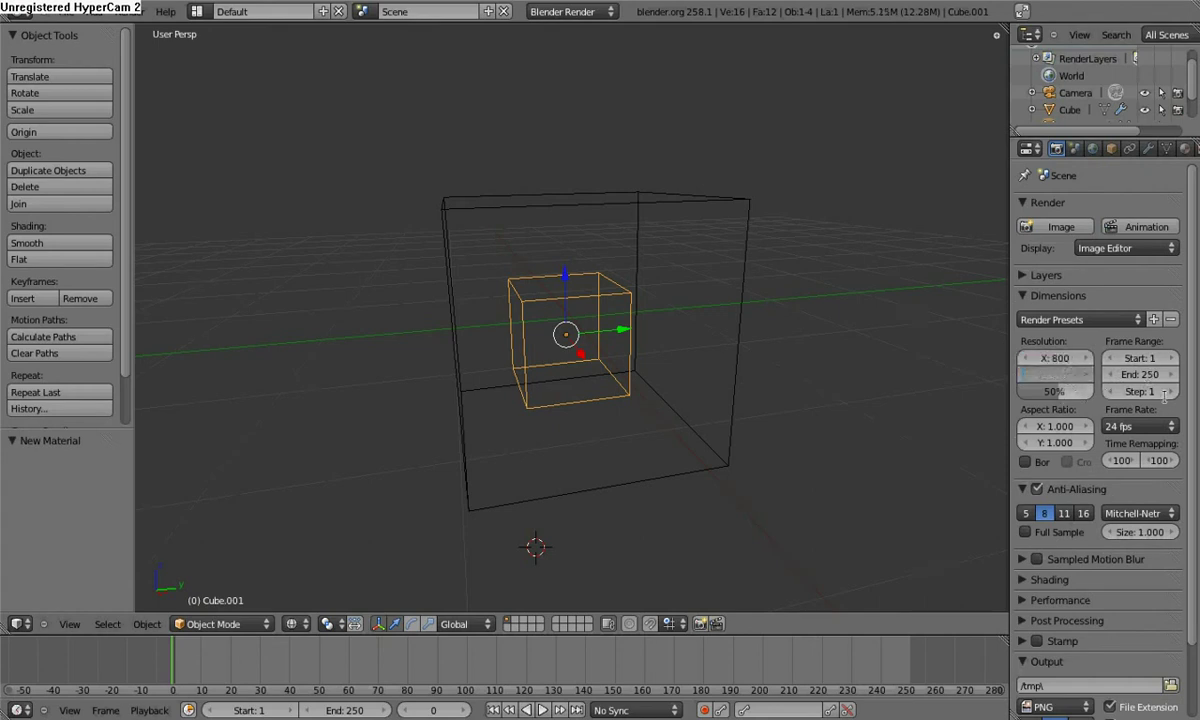
text(600)
key(Return)
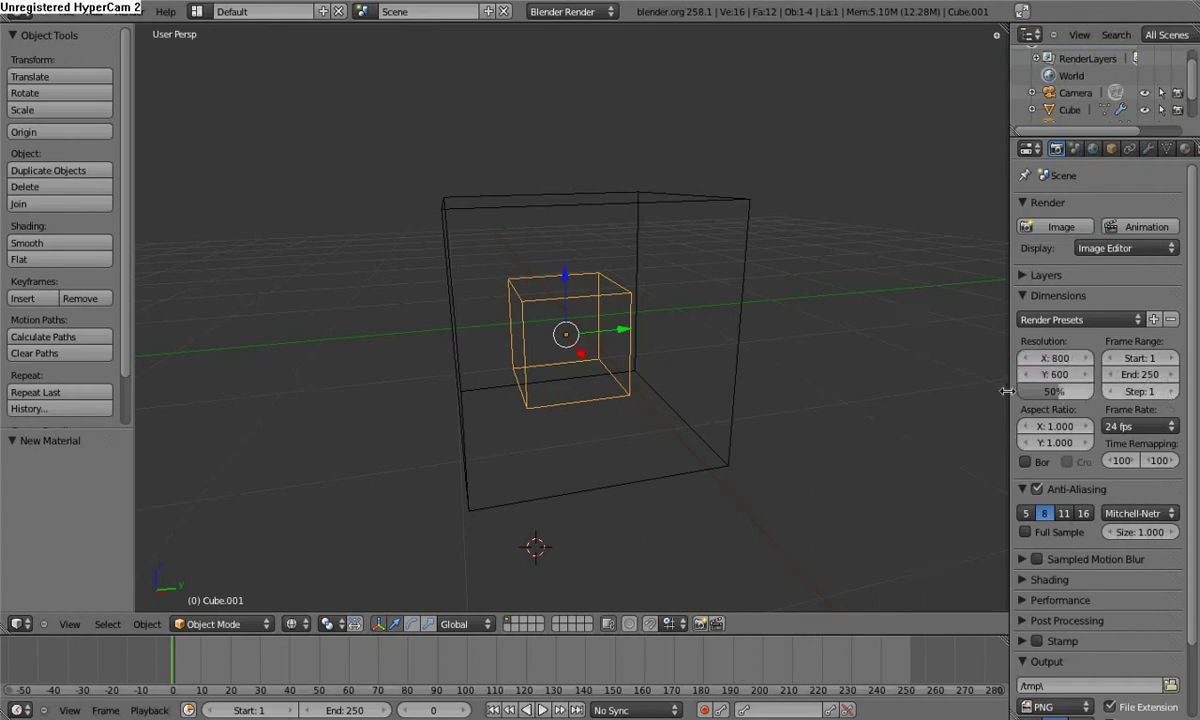
scroll(1070, 578, down, 2)
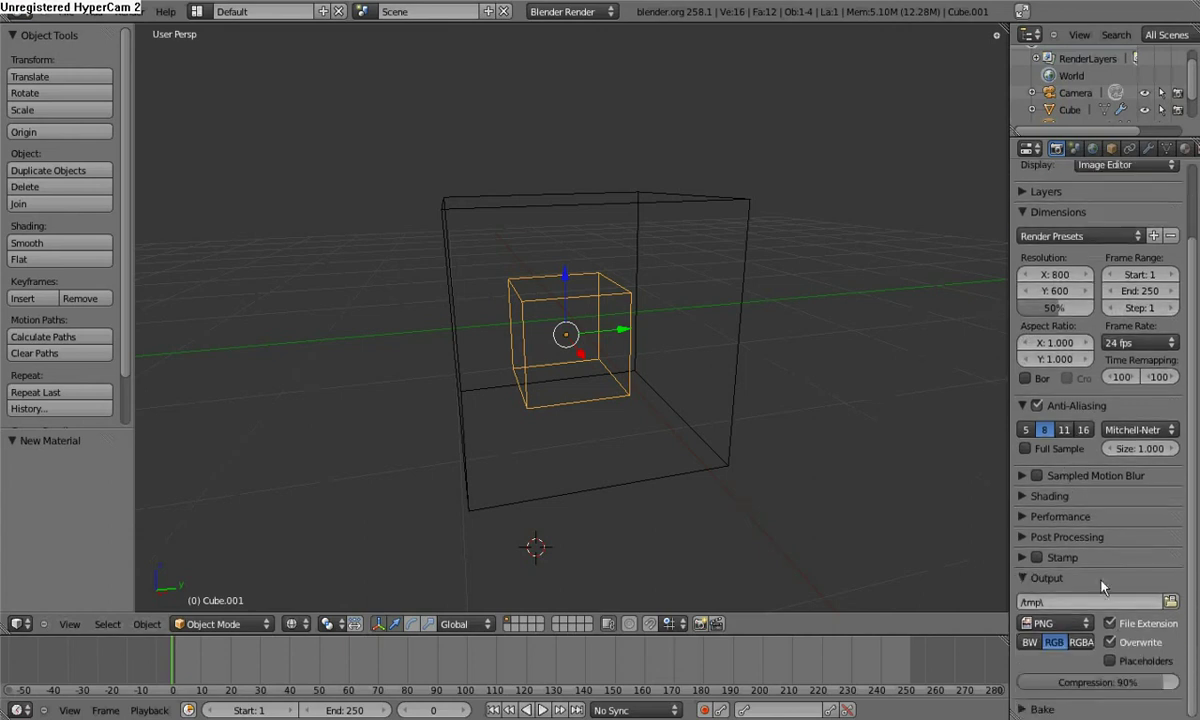
key(F12)
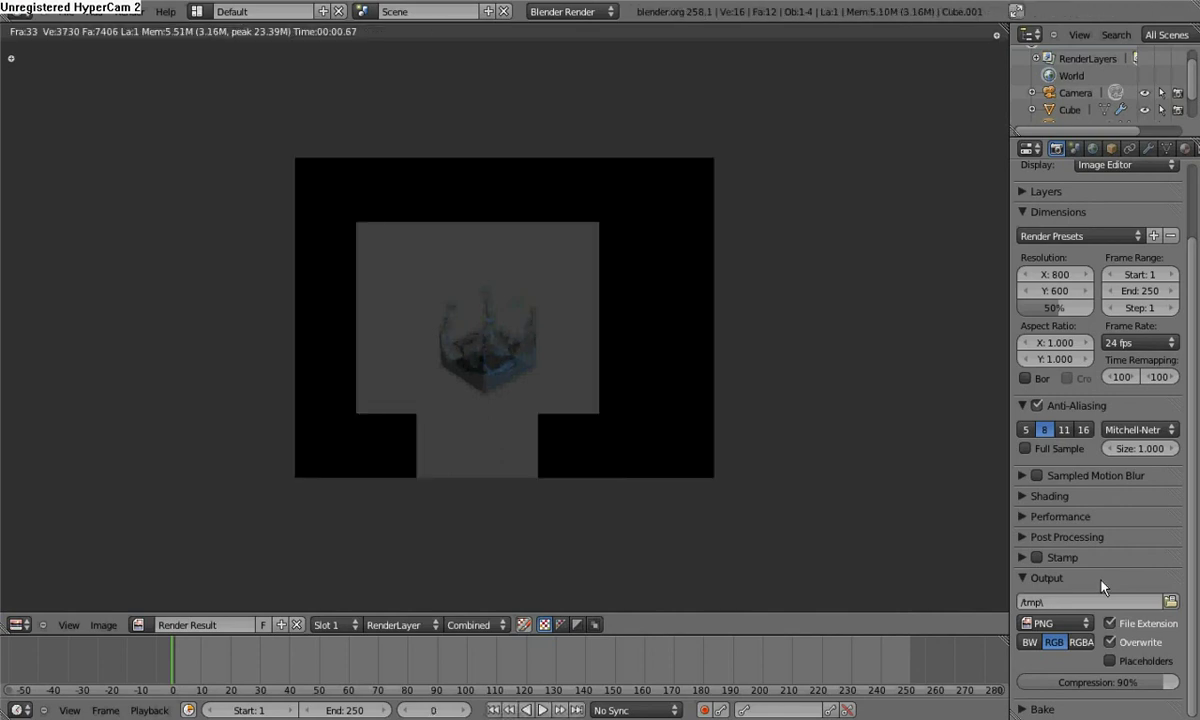
key(Escape)
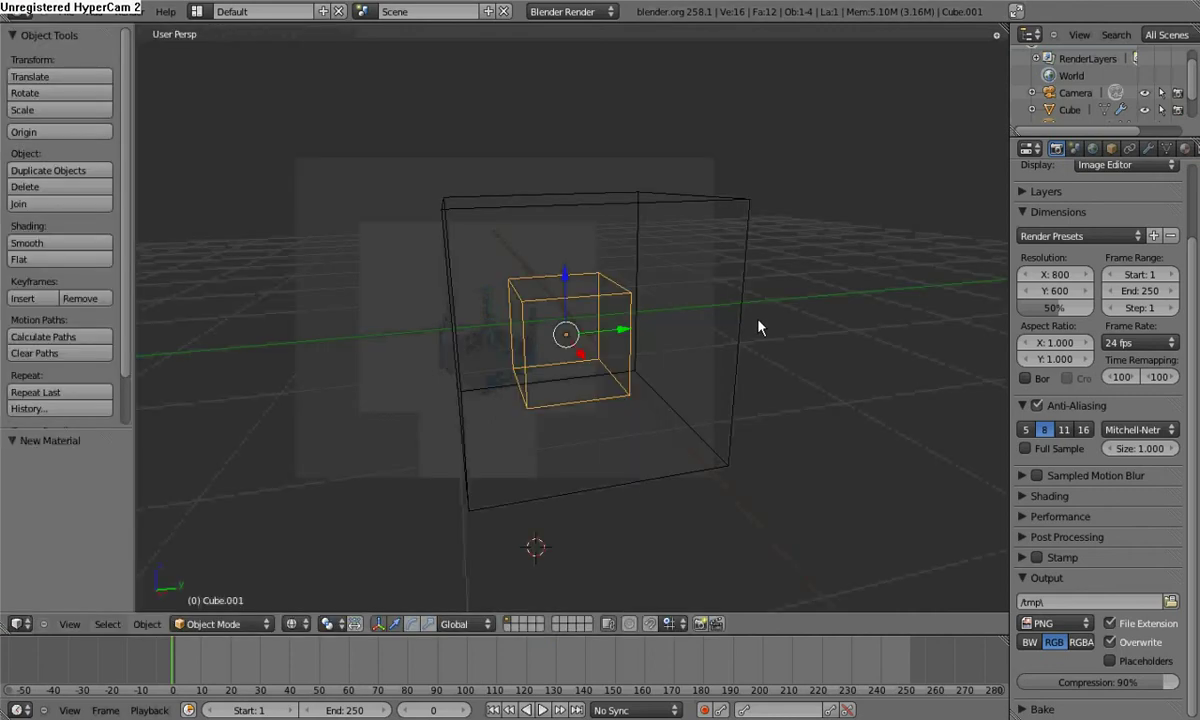
mouse_move(726, 367)
middle_down()
mouse_move(330, 432)
mouse_move(689, 348)
mouse_move(691, 402)
mouse_move(595, 423)
middle_up()
middle_drag(760, 383, 699, 437)
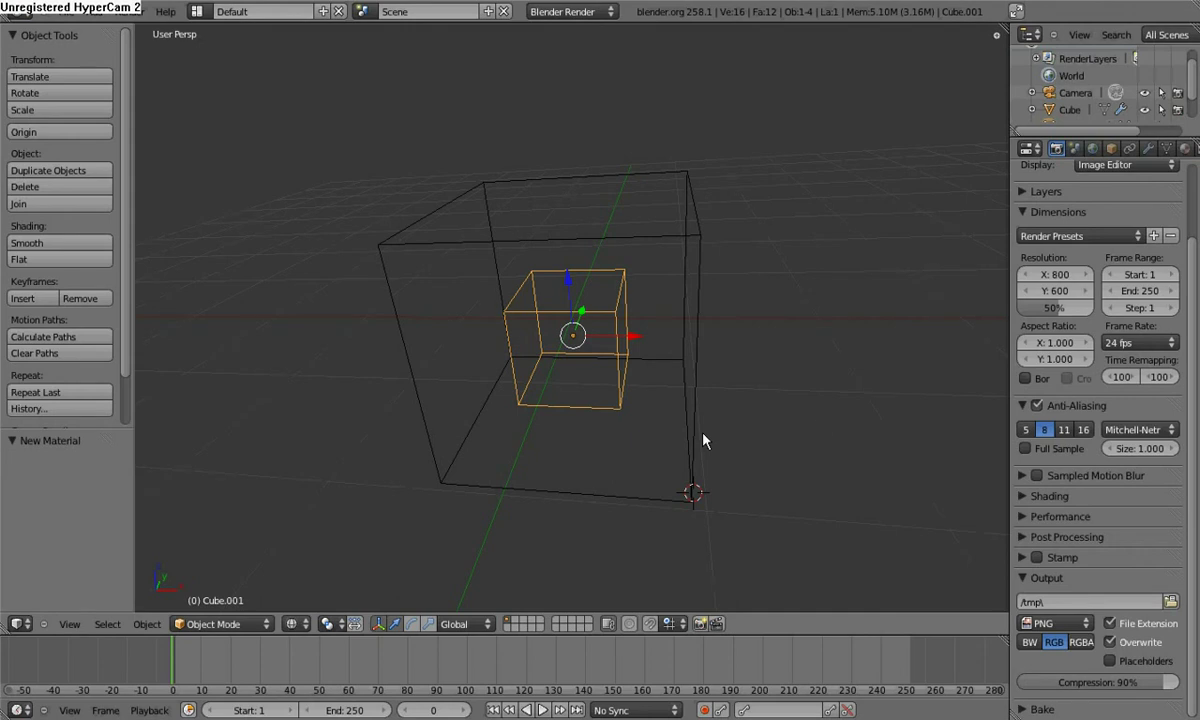
Step through the World, Object, Constraints, Modifiers and Data tabs to Material.001's settings
scroll(1062, 514, up, 3)
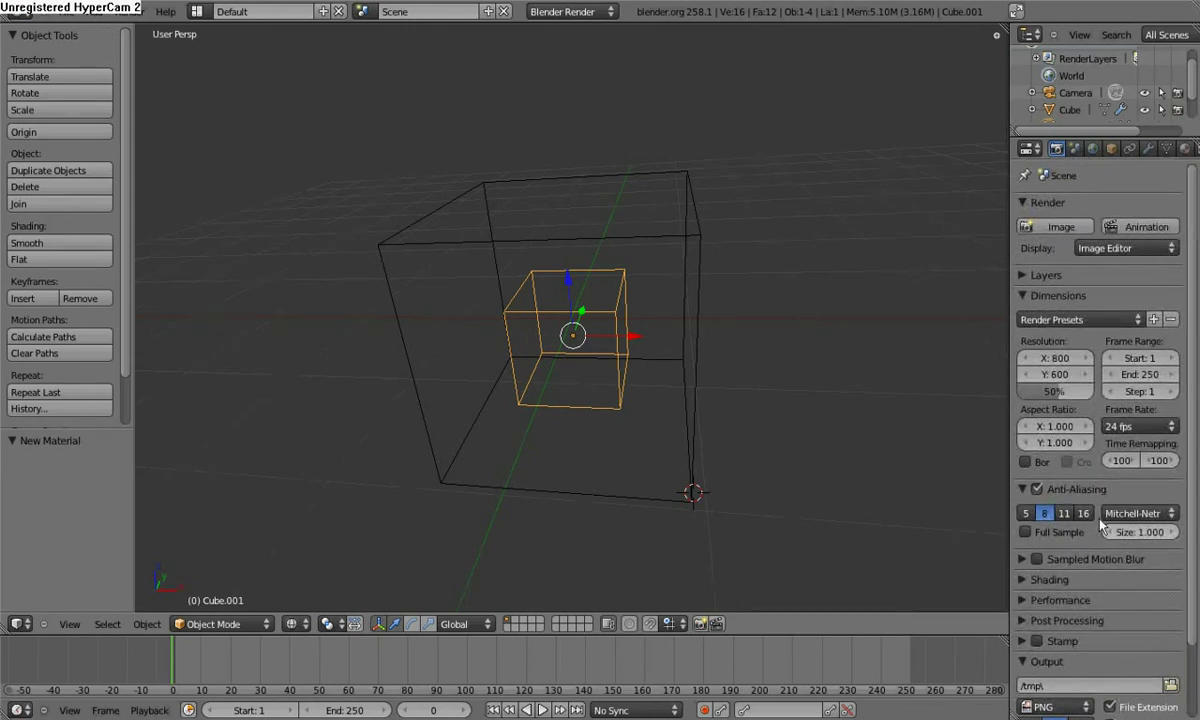
click(1092, 148)
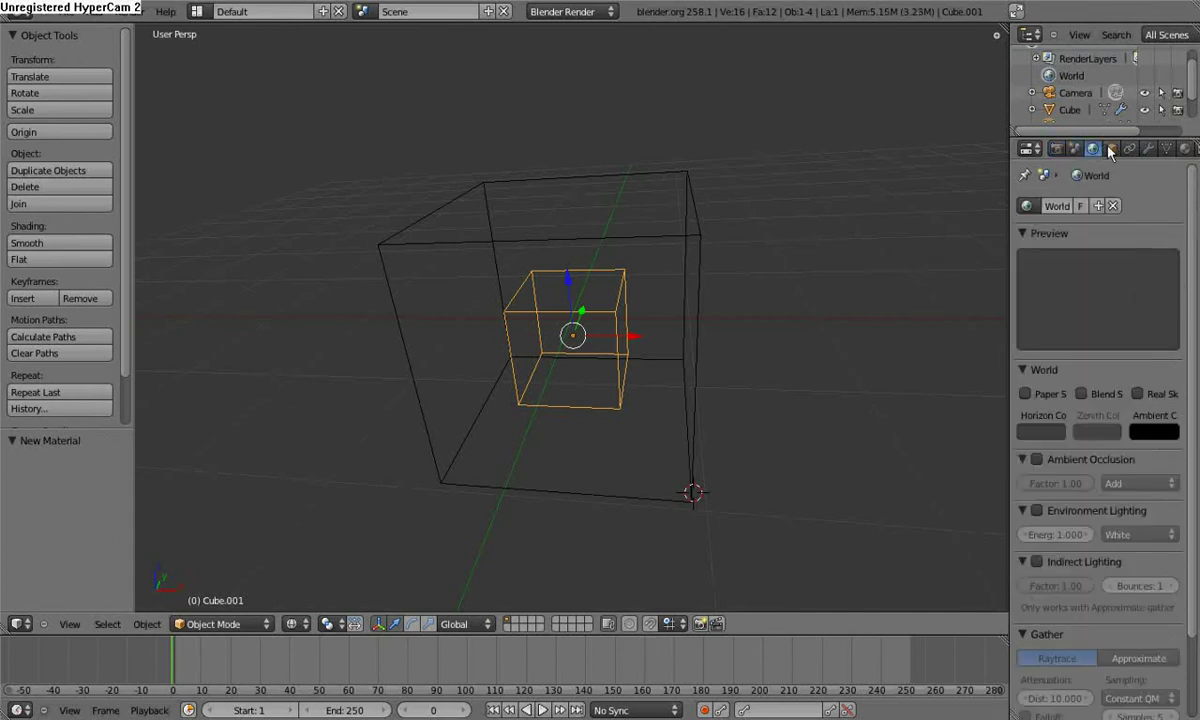
click(1110, 148)
click(1129, 148)
click(1148, 148)
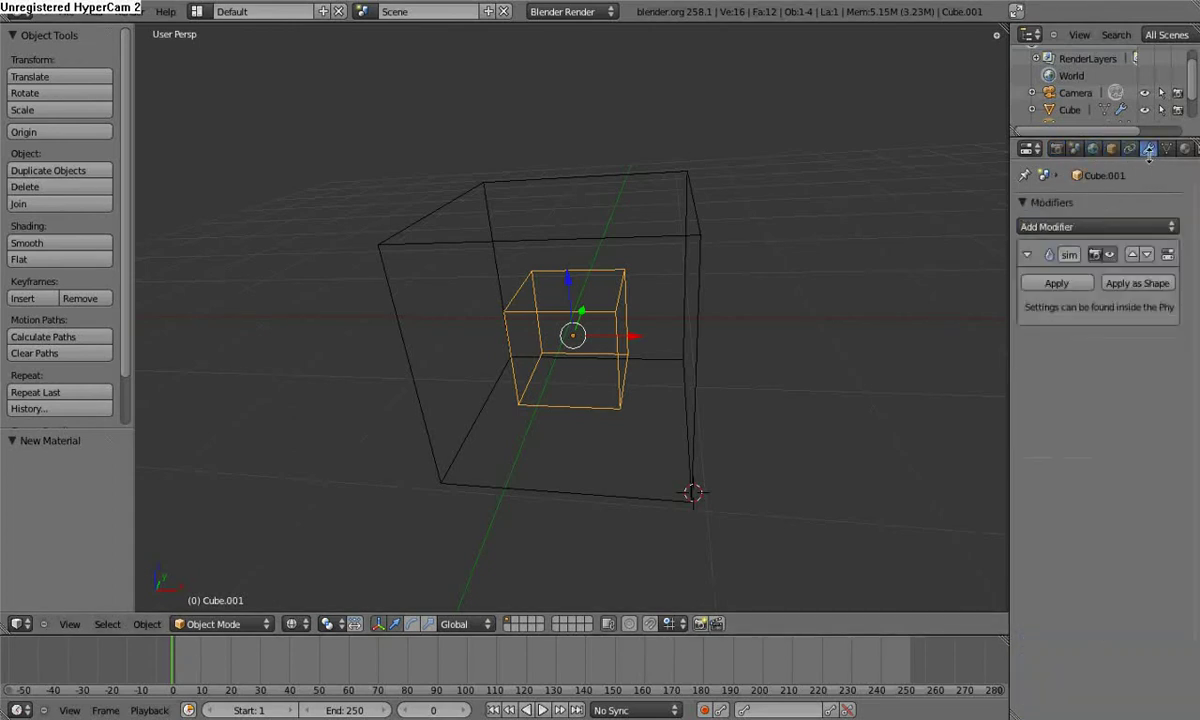
click(1167, 148)
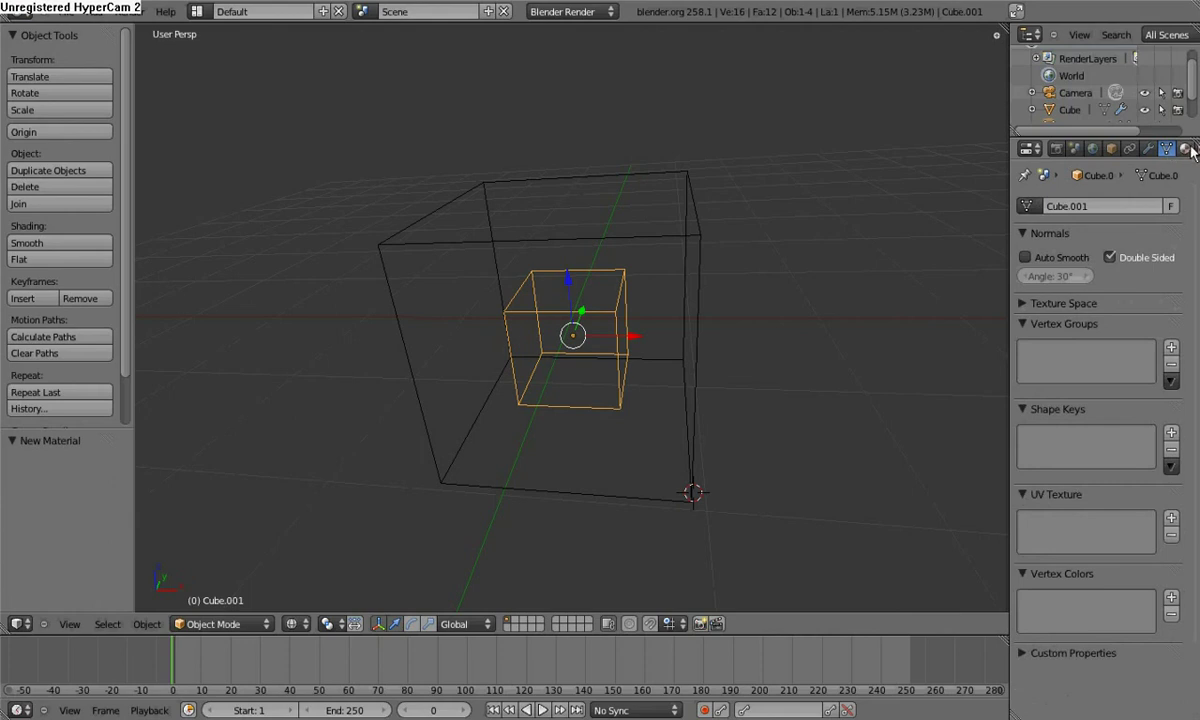
click(1188, 149)
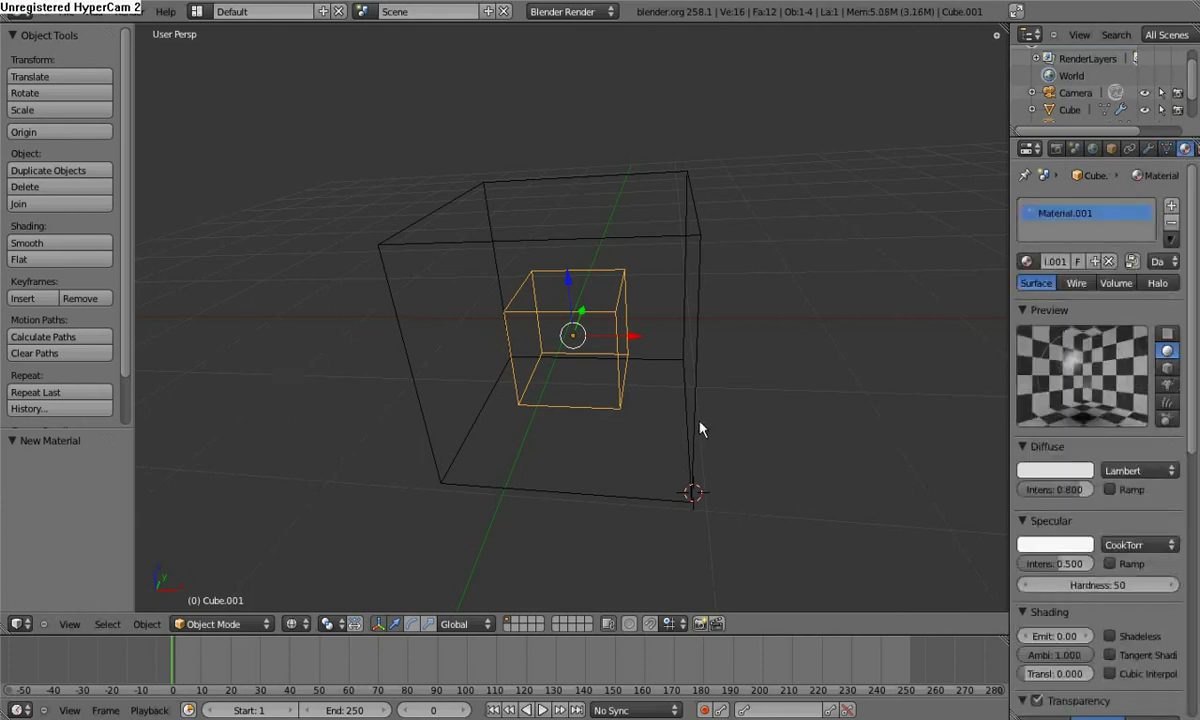